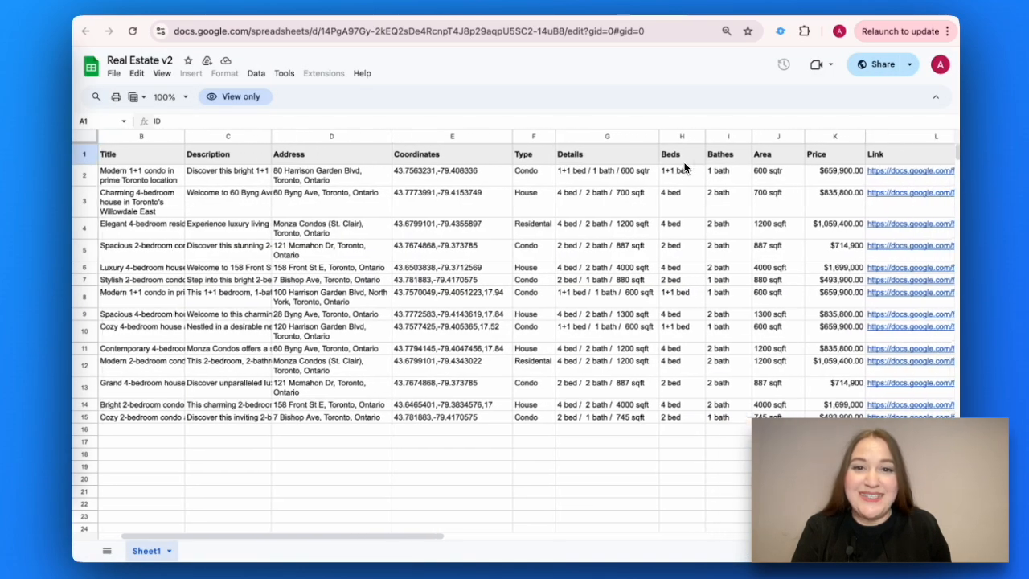
Step: Scroll sideways across the real estate listings spreadsheet to review its columns
scroll(683, 167, "right", 5)
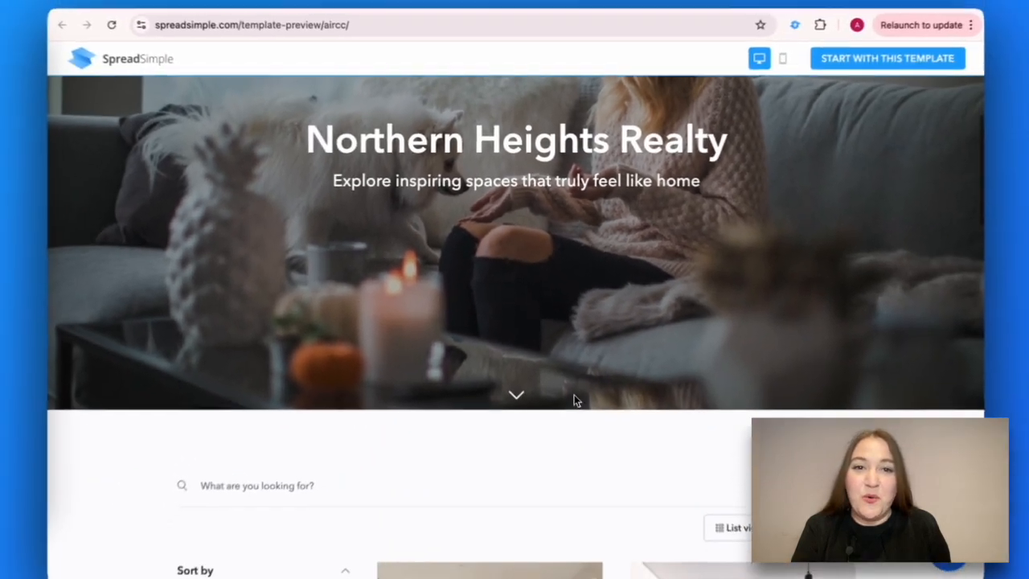
Step: Open a condo listing's detail page and request contact with an agent about it
scroll(599, 495, "down", 5)
scroll(570, 387, "down", 3)
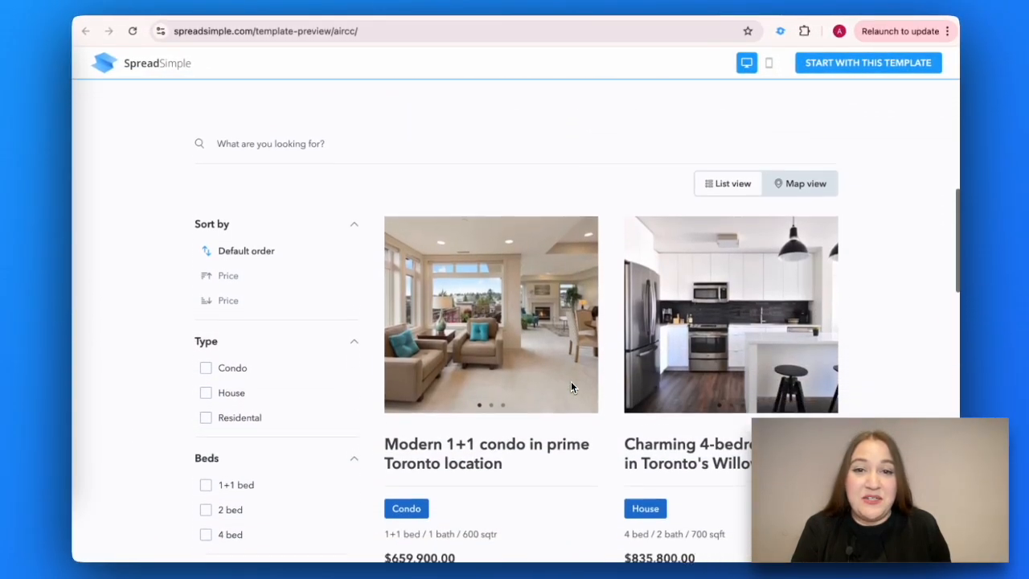
left_click(571, 385)
scroll(469, 474, "down", 3)
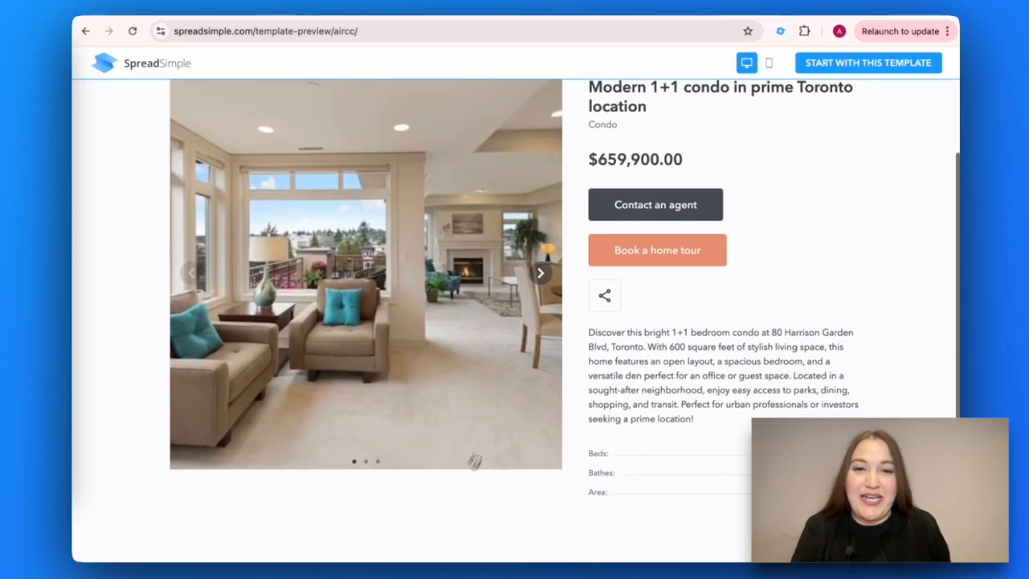
left_click(647, 219)
Step: Advance the first condo listing's photo carousel to its third photo
scroll(655, 394, "down", 2)
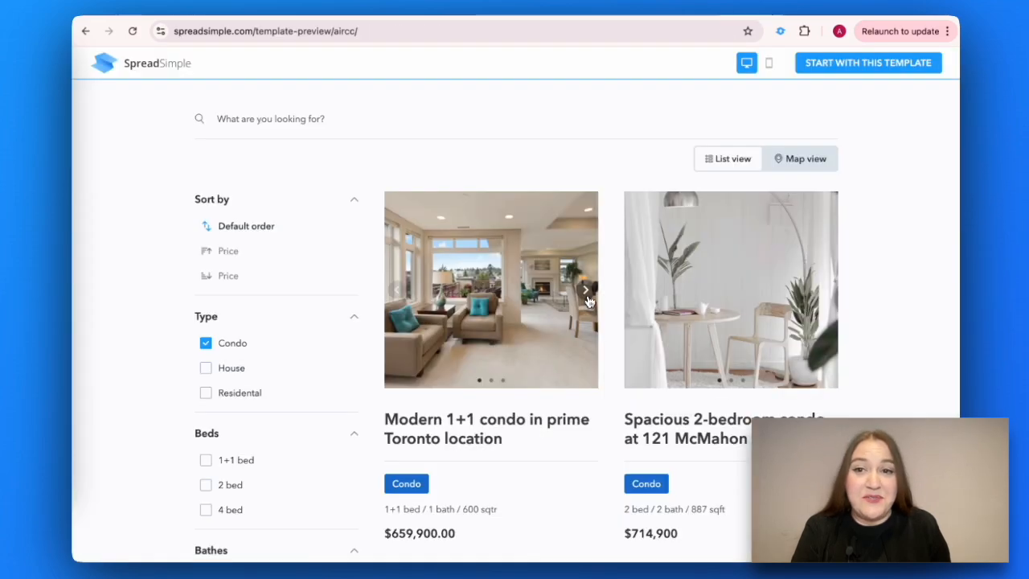
left_click(587, 293)
left_click(587, 293)
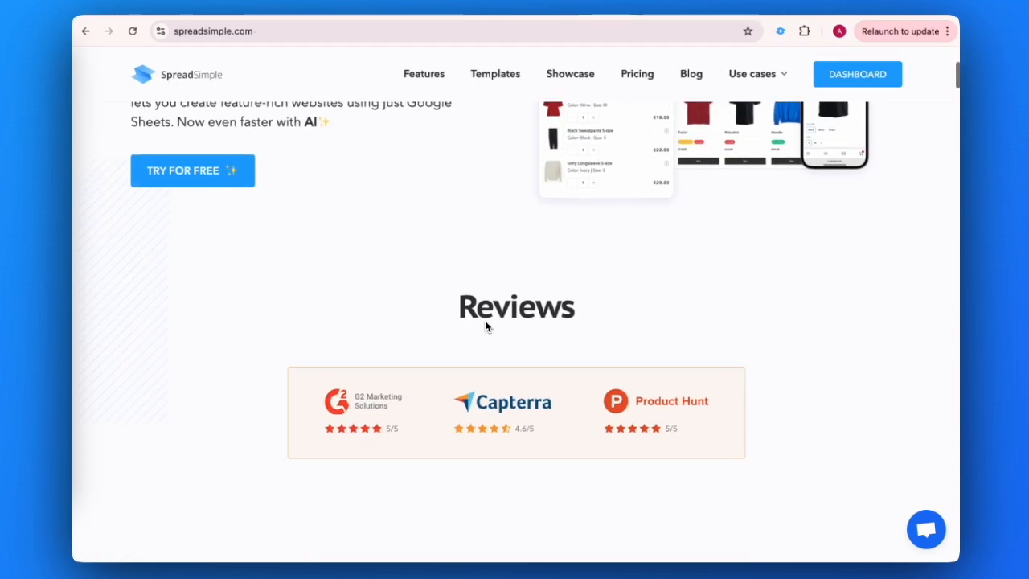
scroll(485, 324, "down", 5)
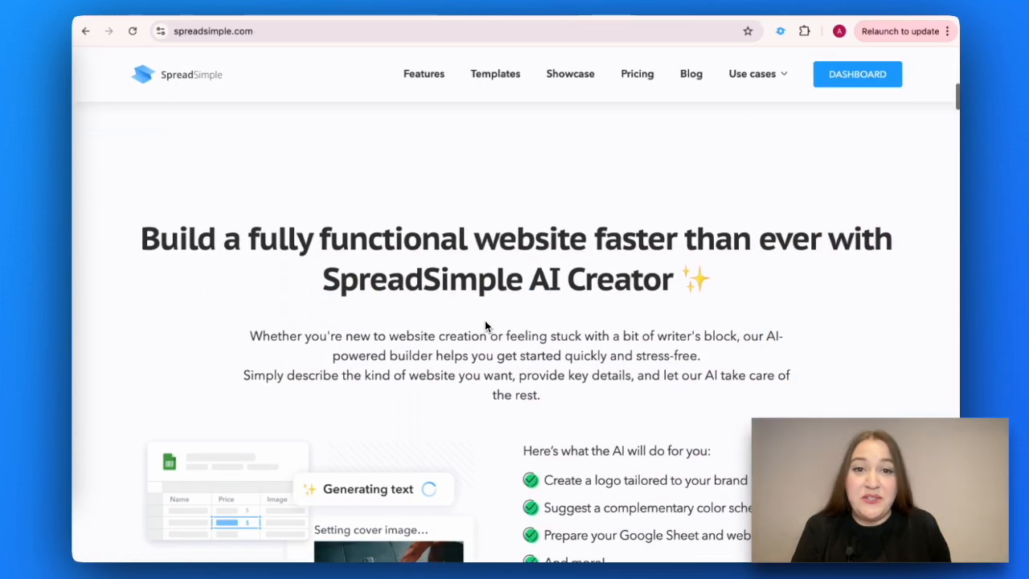
Step: Open the pricing page and scroll through its features overview
left_click(637, 77)
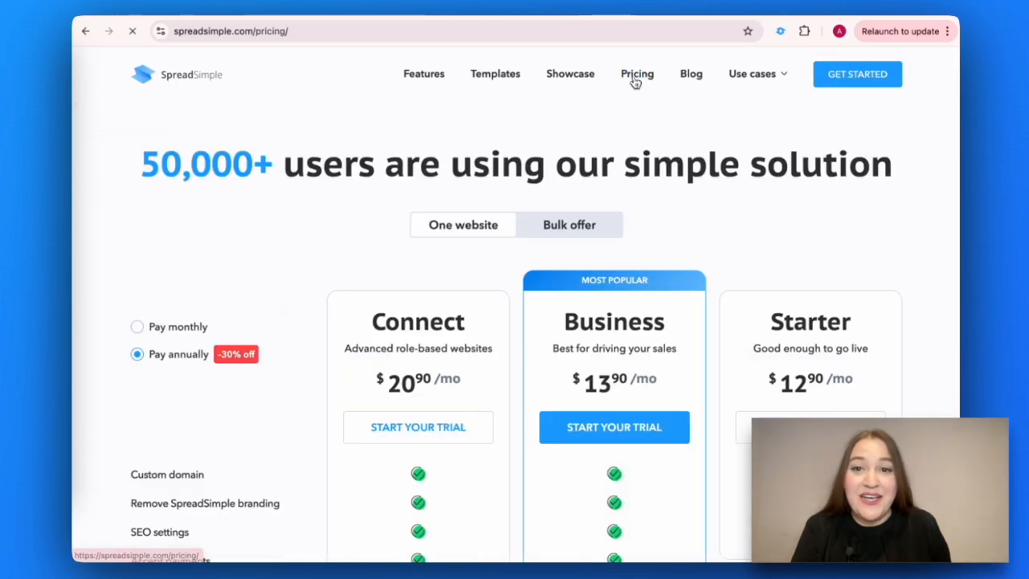
scroll(705, 326, "down", 5)
scroll(706, 325, "down", 1)
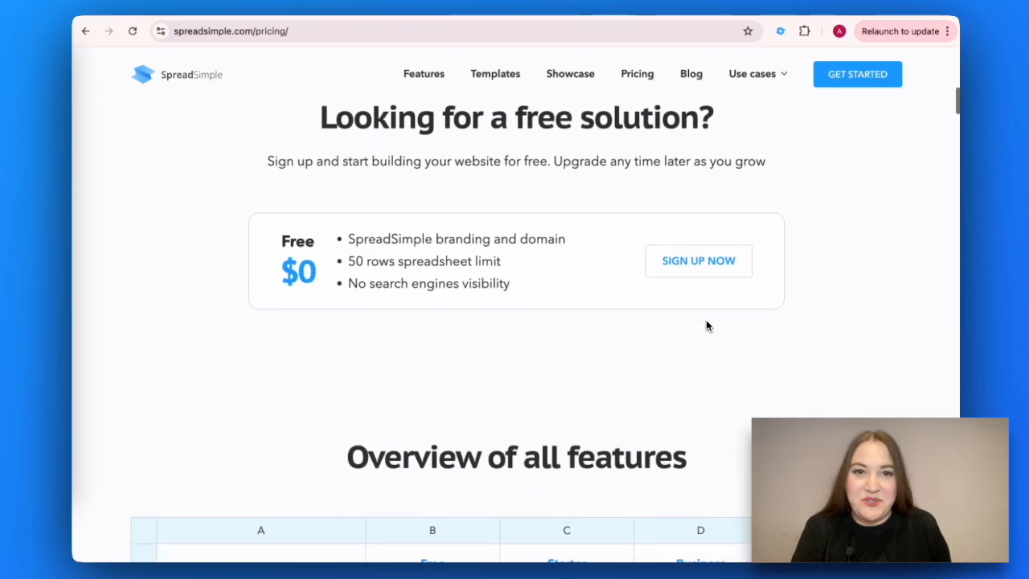
scroll(706, 326, "down", 3)
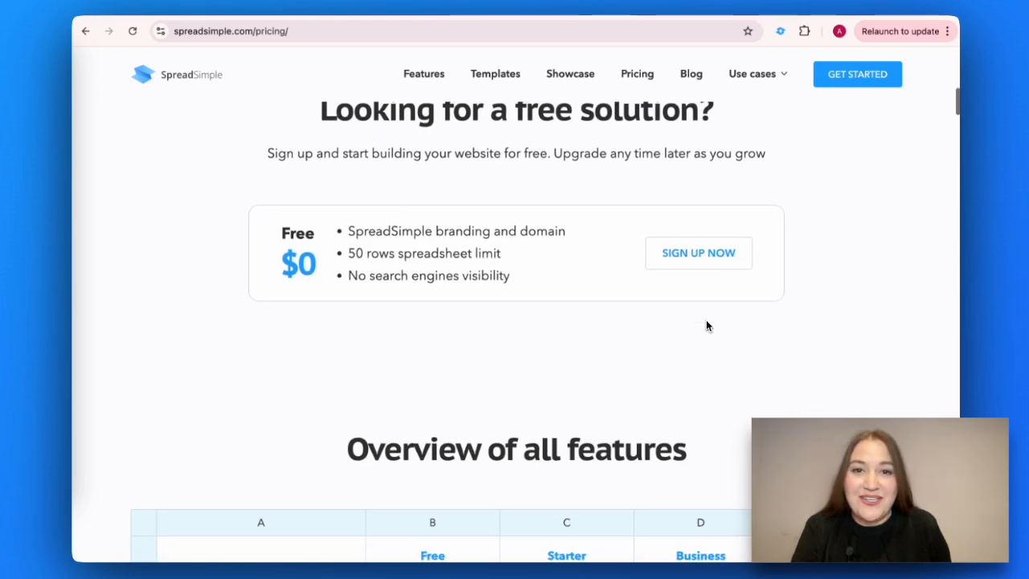
scroll(705, 326, "down", 2)
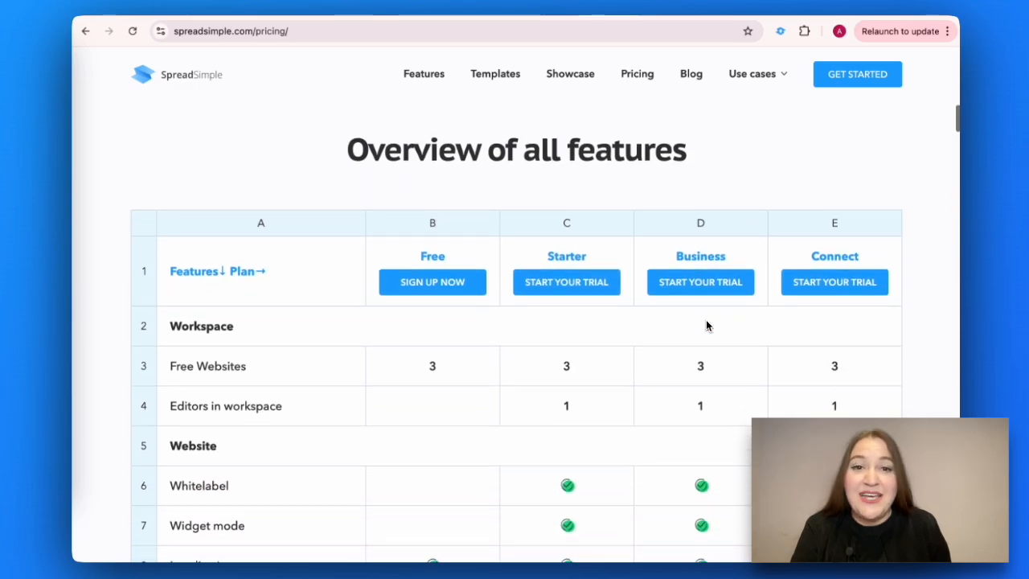
scroll(706, 326, "down", 1)
Step: Return to the top of the Connect, Business and Starter plans and review them
left_click(635, 75)
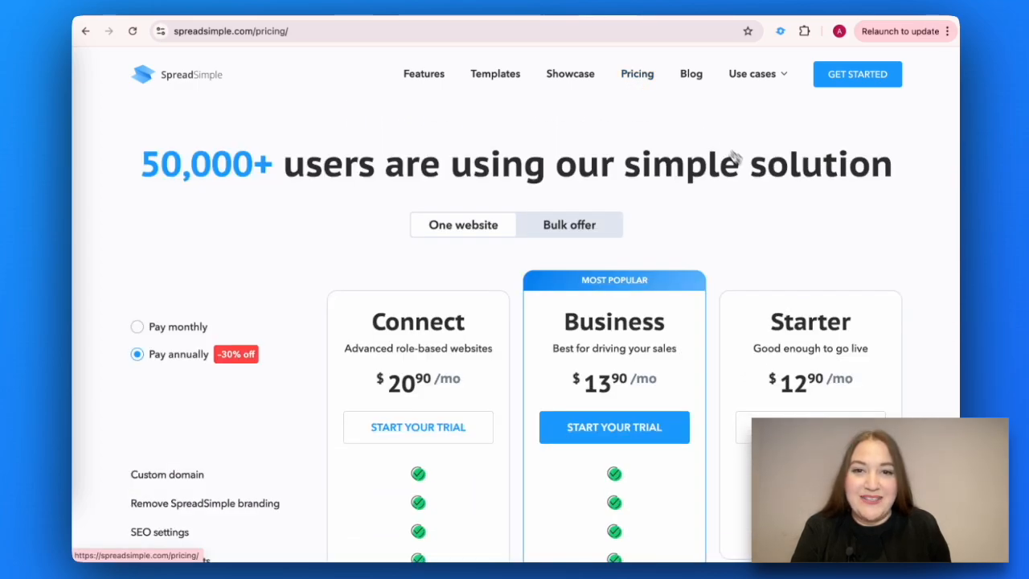
scroll(752, 187, "down", 1)
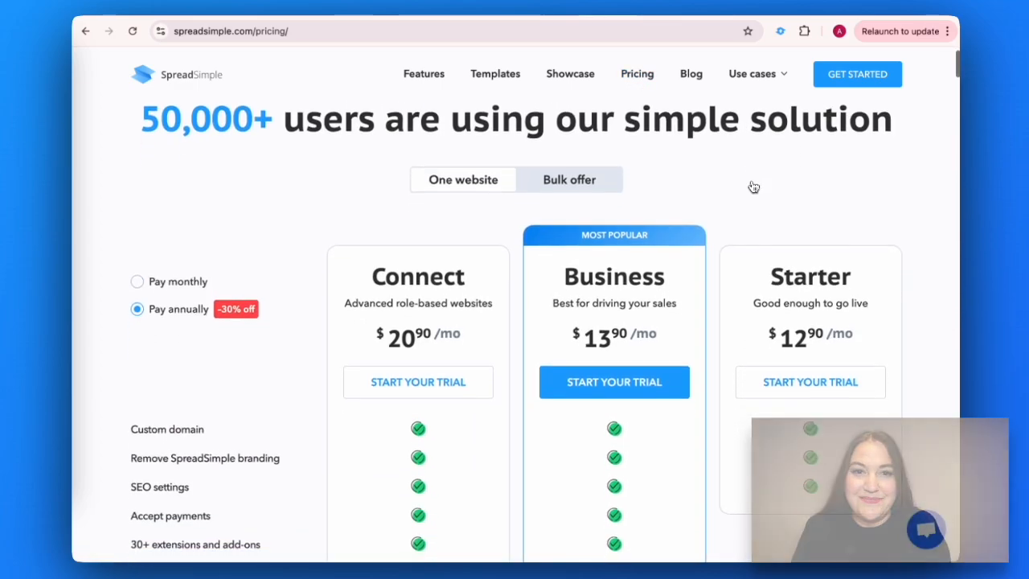
scroll(751, 187, "down", 1)
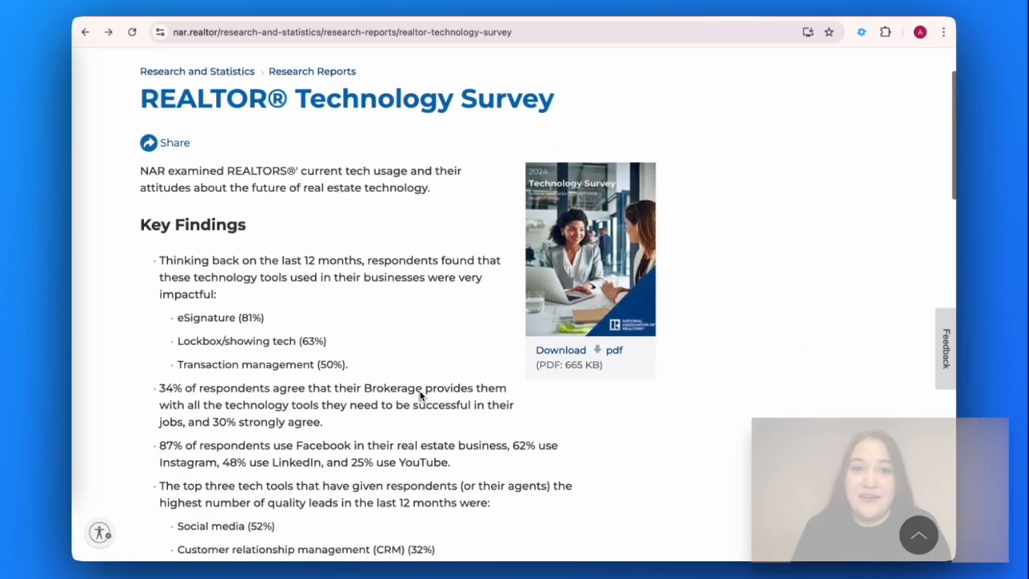
scroll(419, 394, "down", 3)
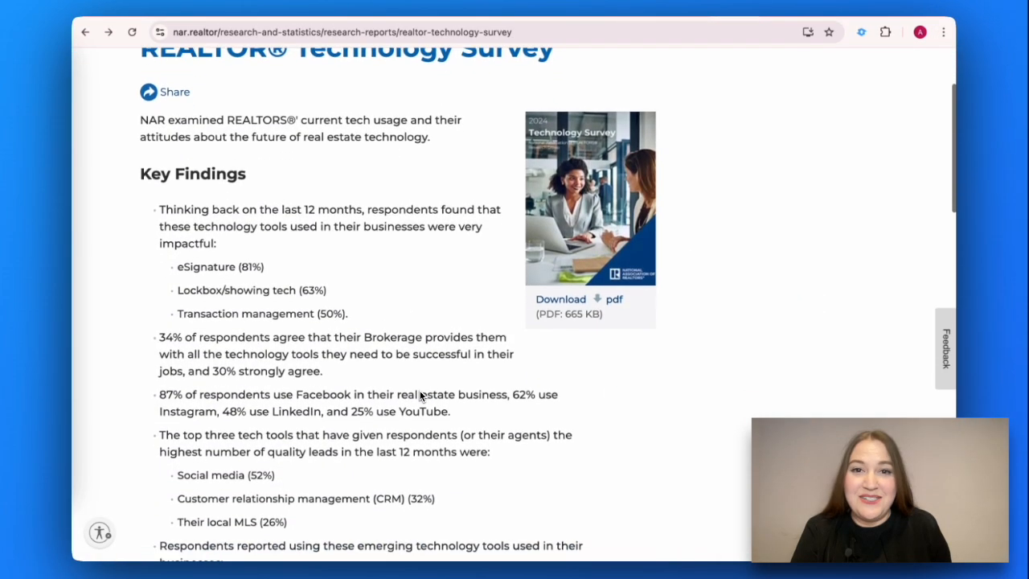
Step: Scroll the NAR Key Findings down to the social media networks chart
scroll(420, 395, "down", 3)
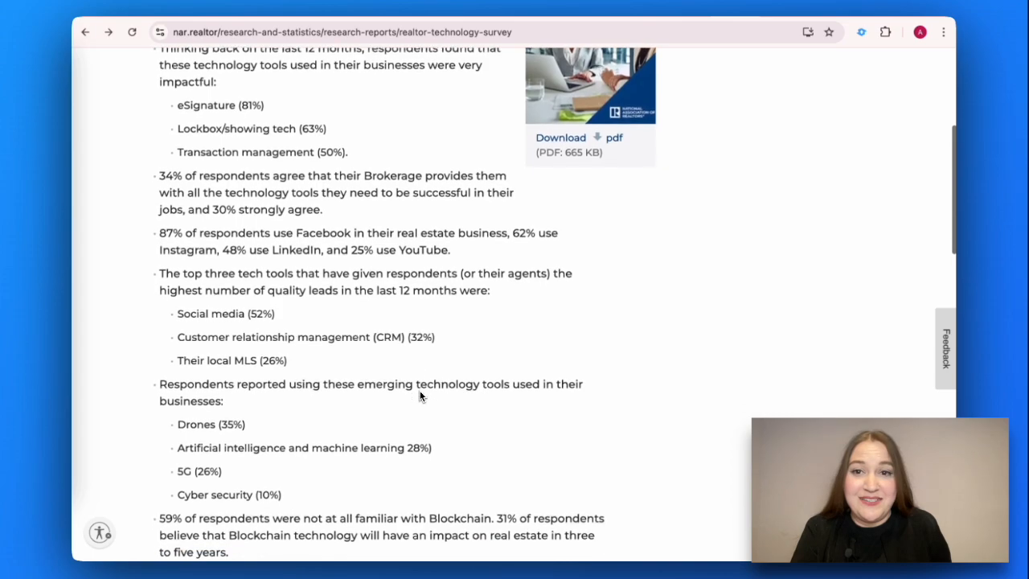
scroll(420, 395, "down", 1)
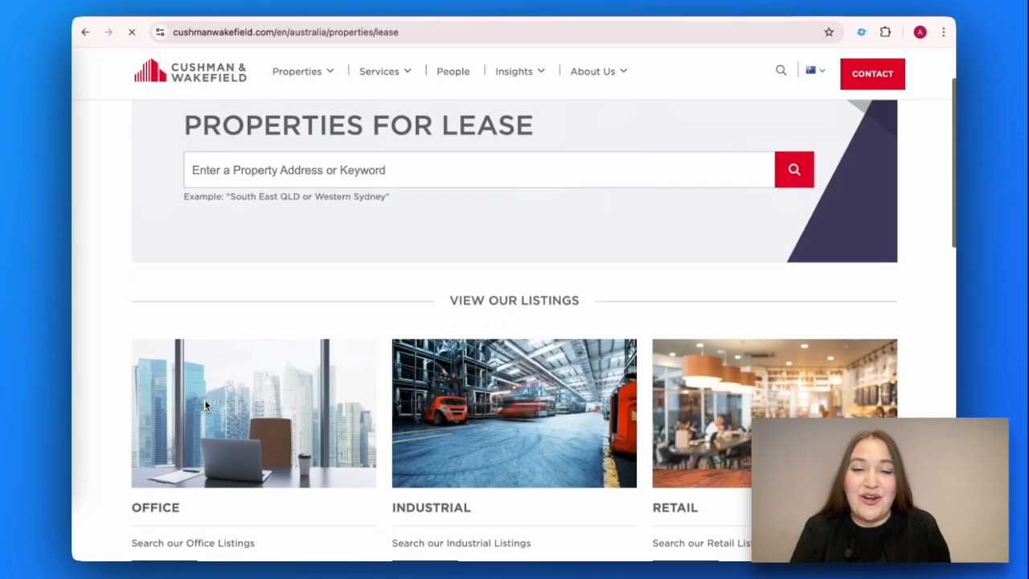
scroll(204, 399, "down", 3)
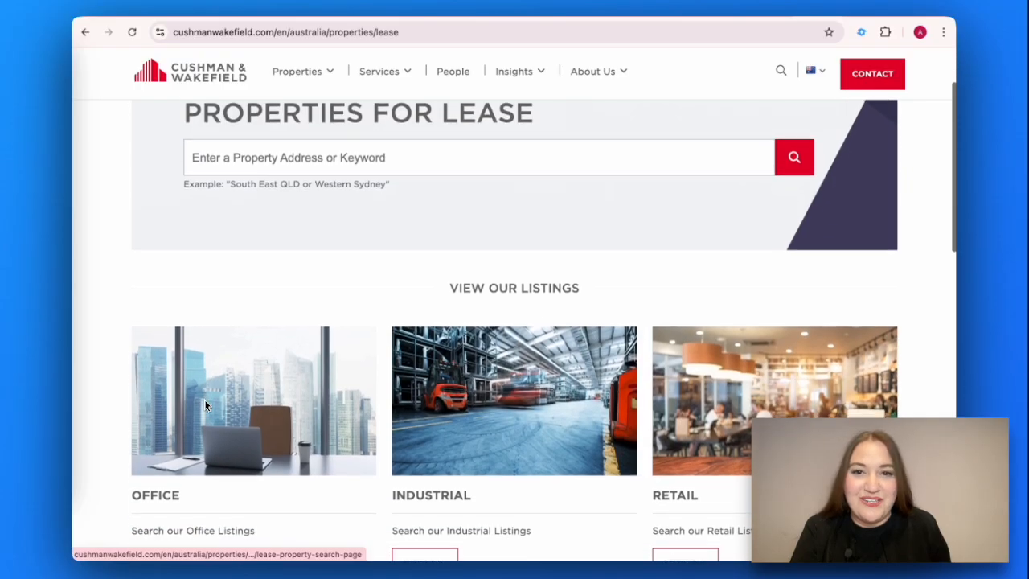
scroll(205, 406, "down", 2)
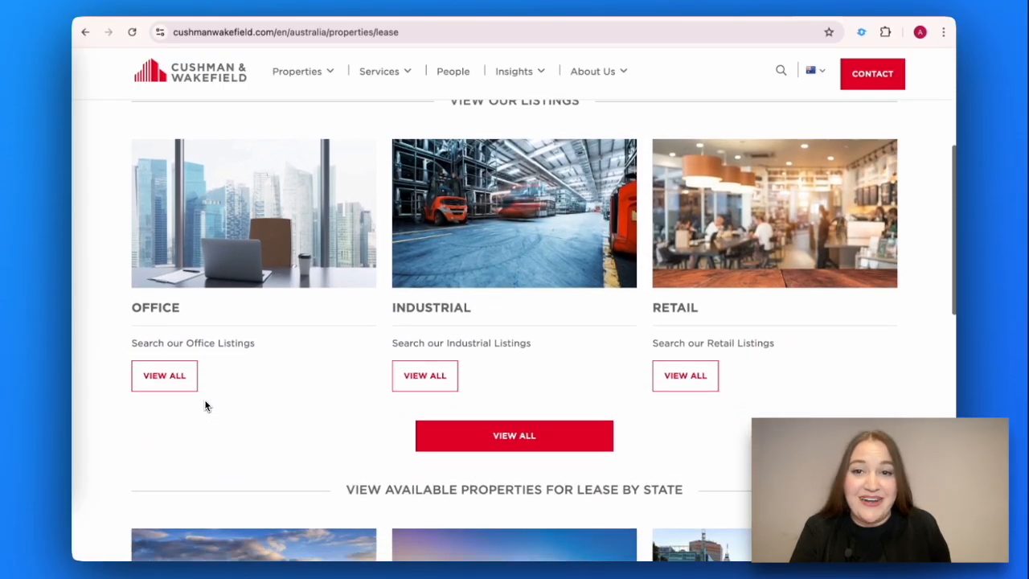
scroll(308, 402, "down", 2)
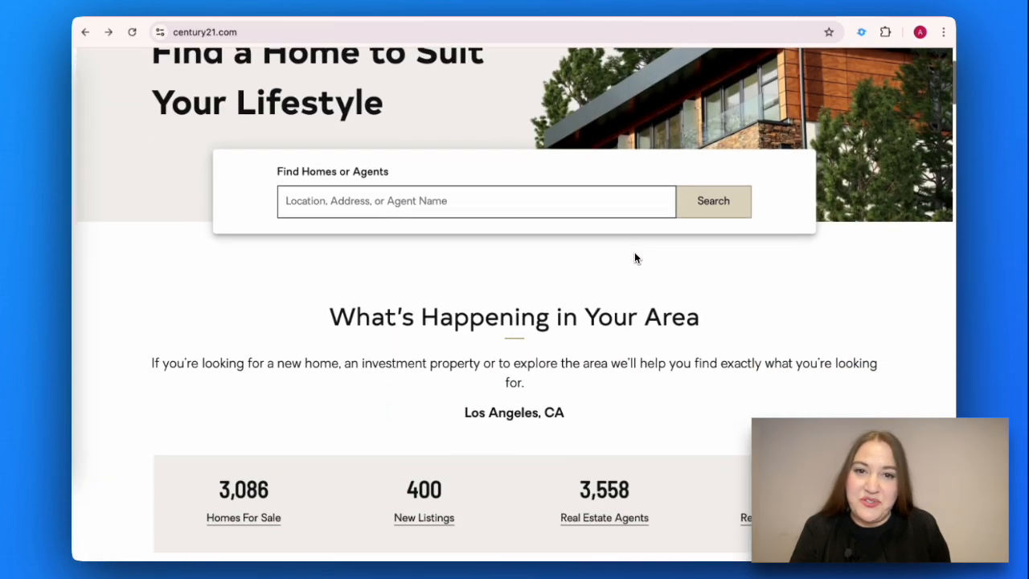
scroll(634, 251, "down", 2)
scroll(634, 254, "down", 7)
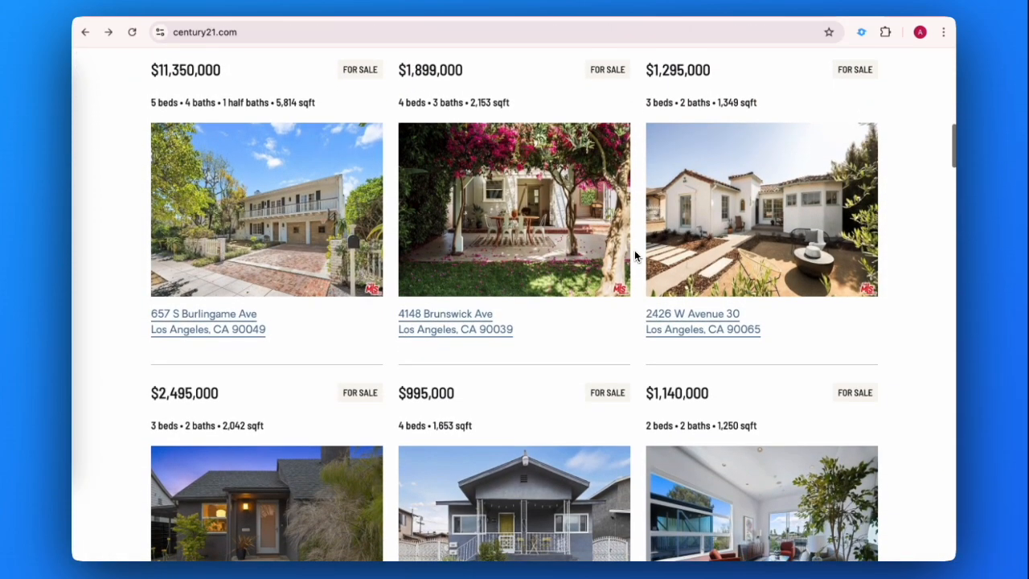
left_click(494, 215)
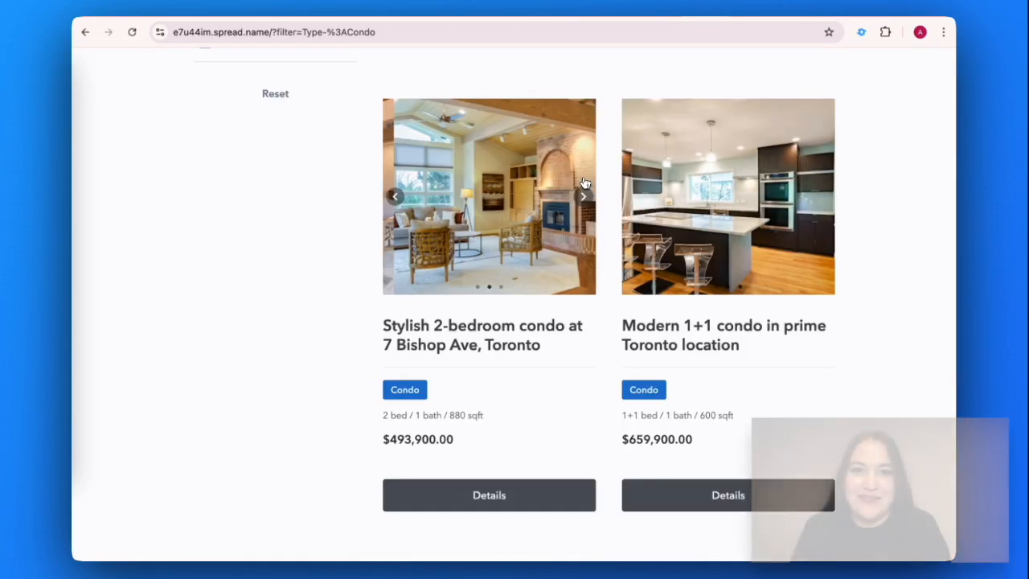
Step: Back on the template's condo listings, advance the first condo card's photos
scroll(584, 181, "down", 6)
left_click(584, 174)
left_click(585, 175)
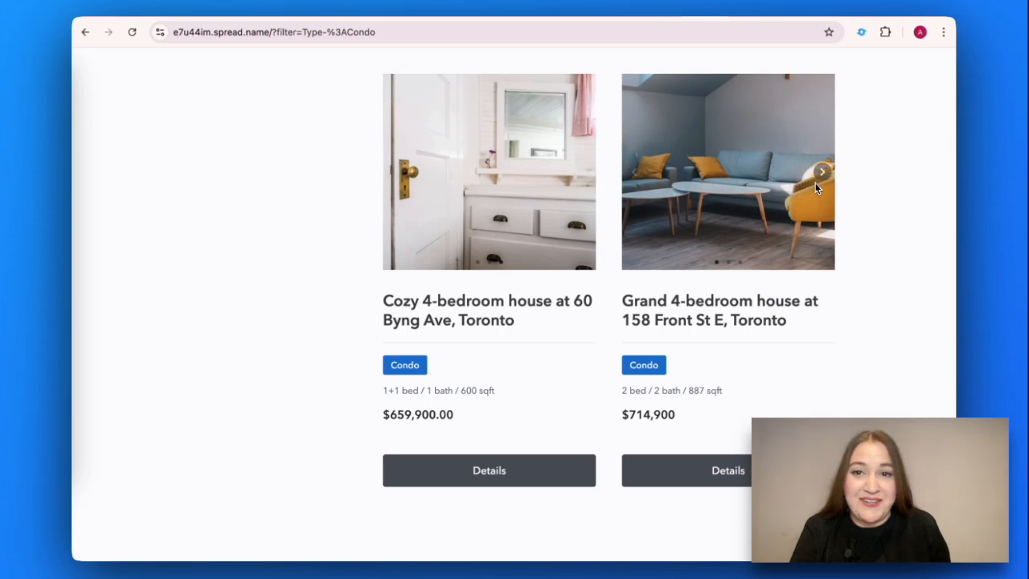
Step: Flip through photos of the Grand 4-bedroom, Modern 1+1 and Stylish 2-bedroom condo cards
left_click(821, 172)
left_click(822, 173)
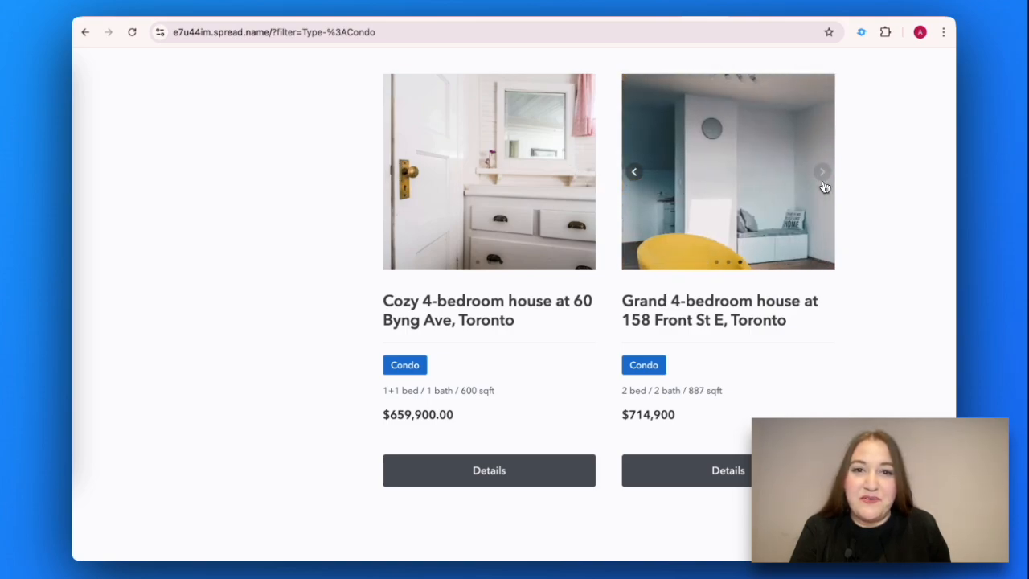
scroll(824, 186, "up", 5)
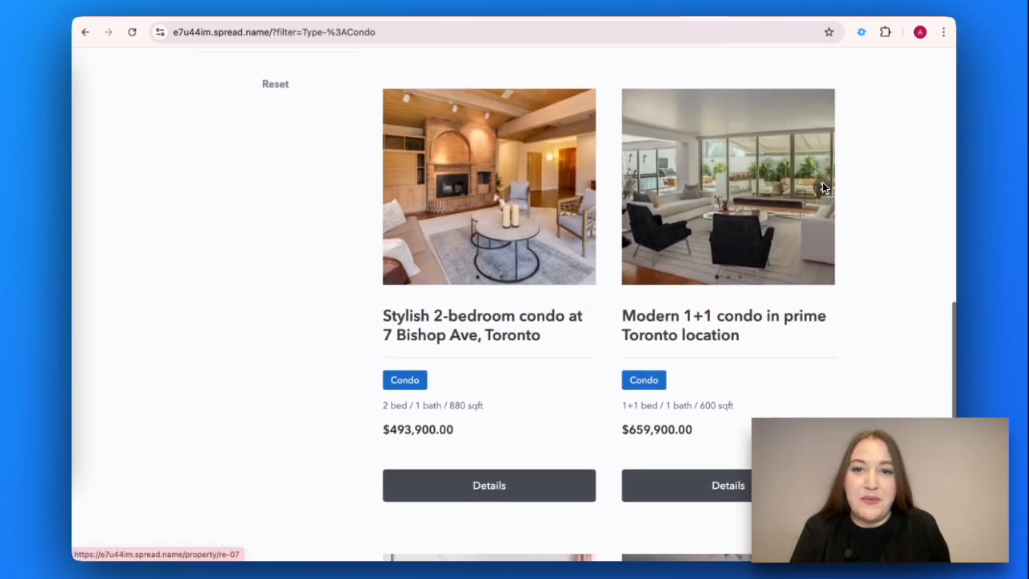
left_click(822, 198)
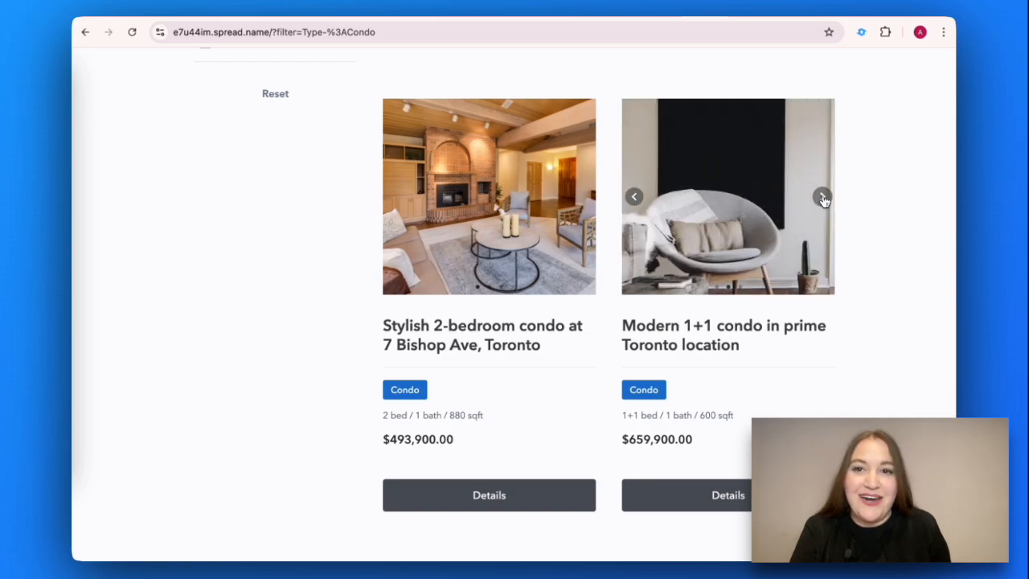
left_click(822, 197)
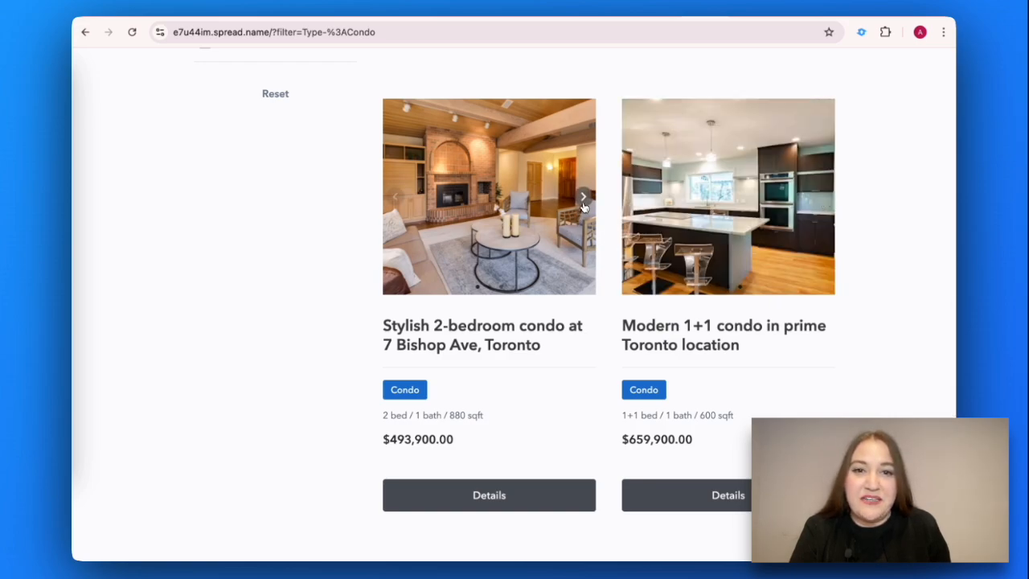
left_click(583, 198)
left_click(583, 201)
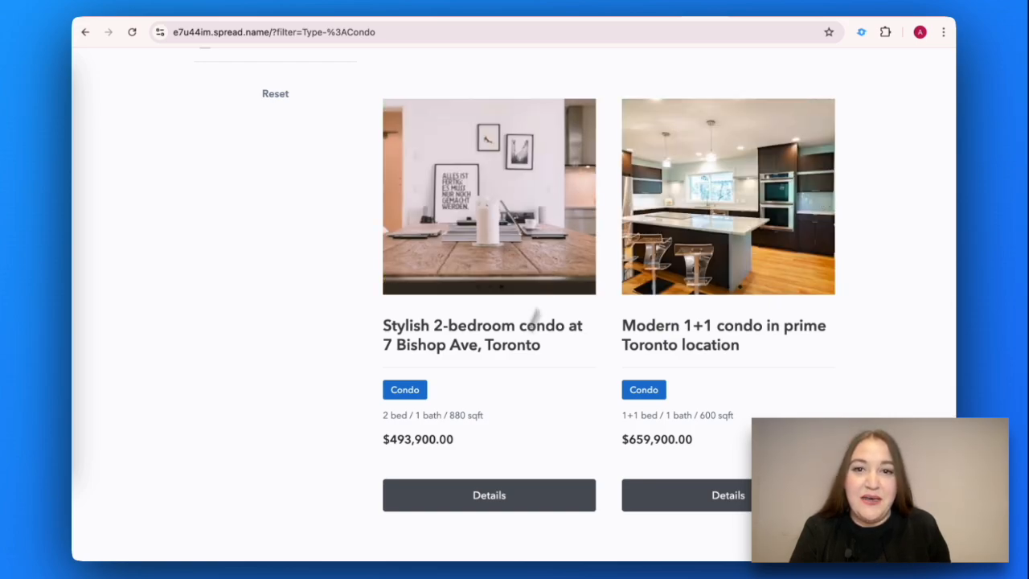
Step: Open the Stylish 2-bedroom condo at 7 Bishop Ave details page and scroll through it
left_click(466, 504)
scroll(471, 509, "down", 1)
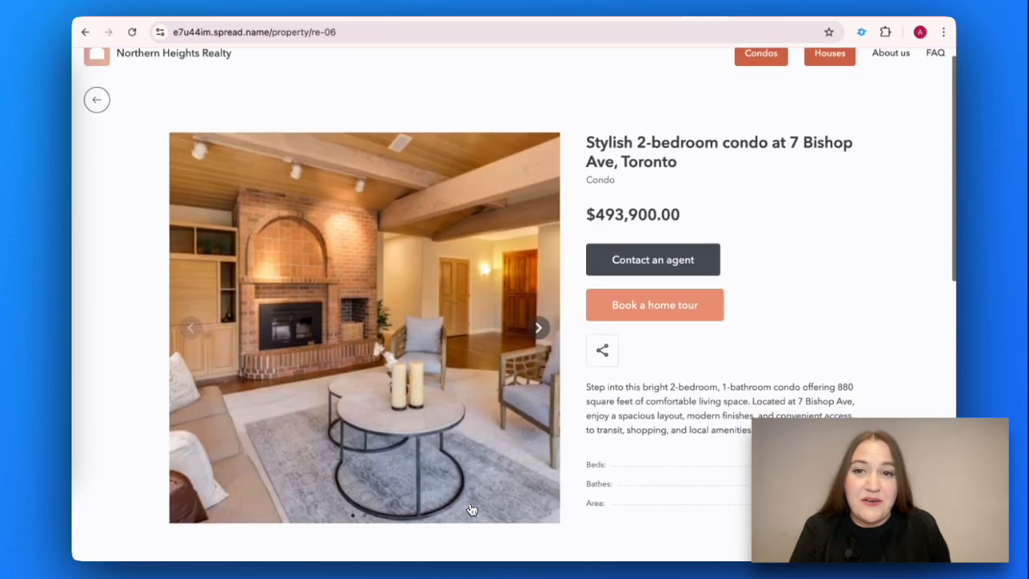
scroll(472, 509, "down", 1)
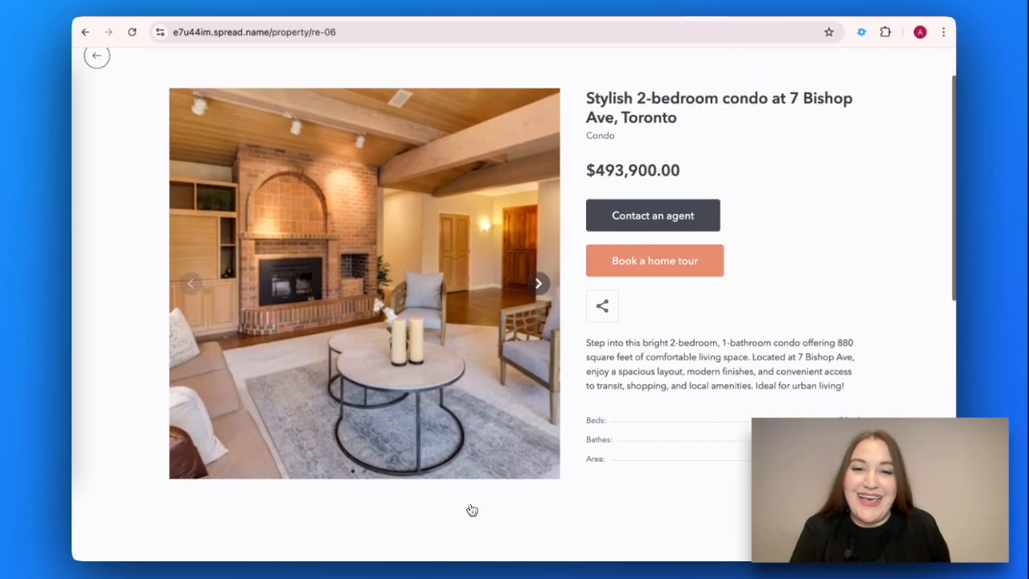
scroll(472, 510, "down", 1)
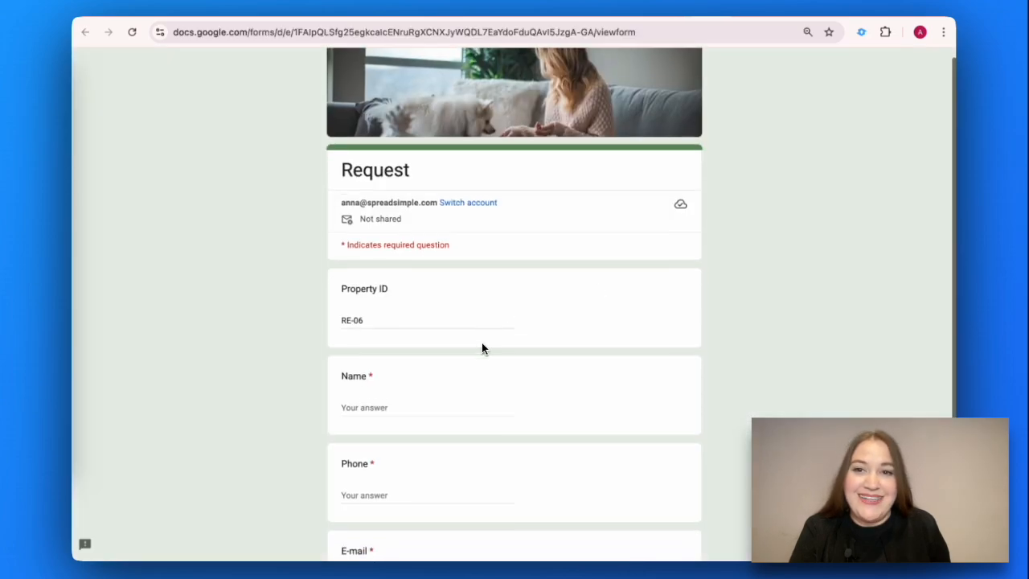
scroll(481, 342, "down", 3)
Step: Enter the contact's name, phone number and e-mail in the RE-06 agent-contact form
scroll(481, 346, "down", 2)
left_click(356, 247)
left_click(357, 338)
type("111111111")
left_click(357, 422)
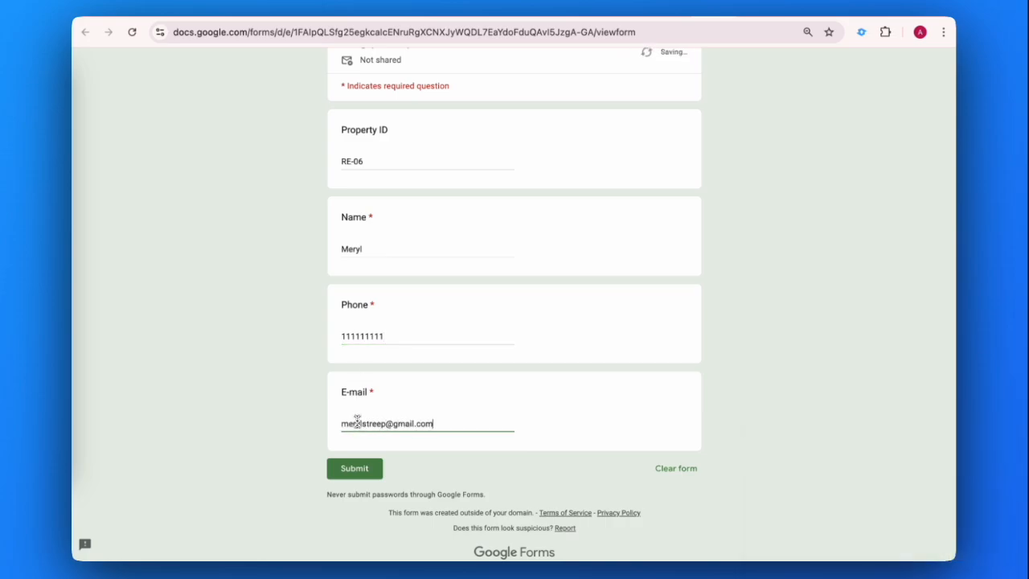
scroll(379, 449, "down", 1)
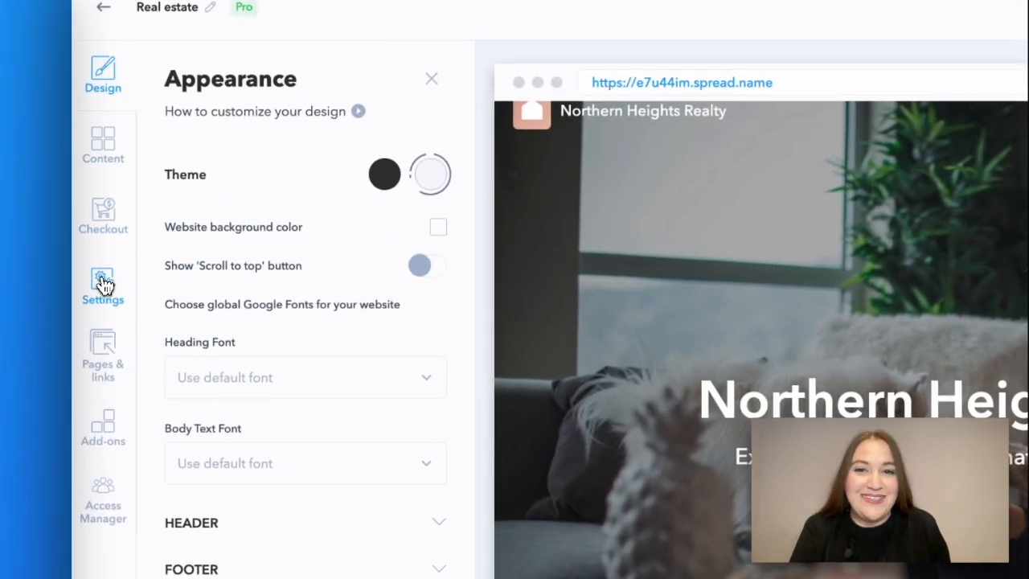
Step: Open the site Settings and review the SEO favicon, meta title and description fields
left_click(104, 284)
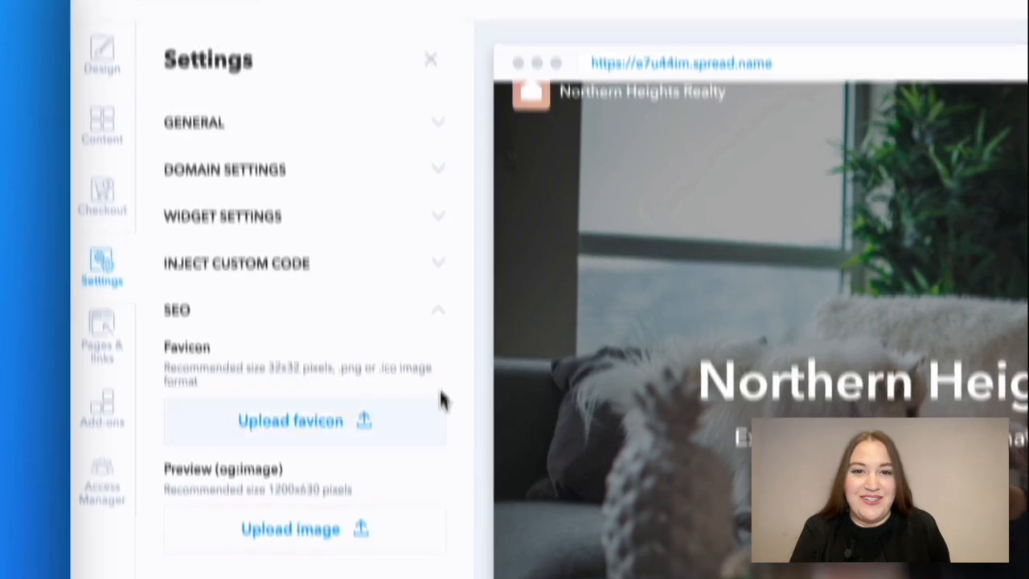
scroll(432, 352, "down", 5)
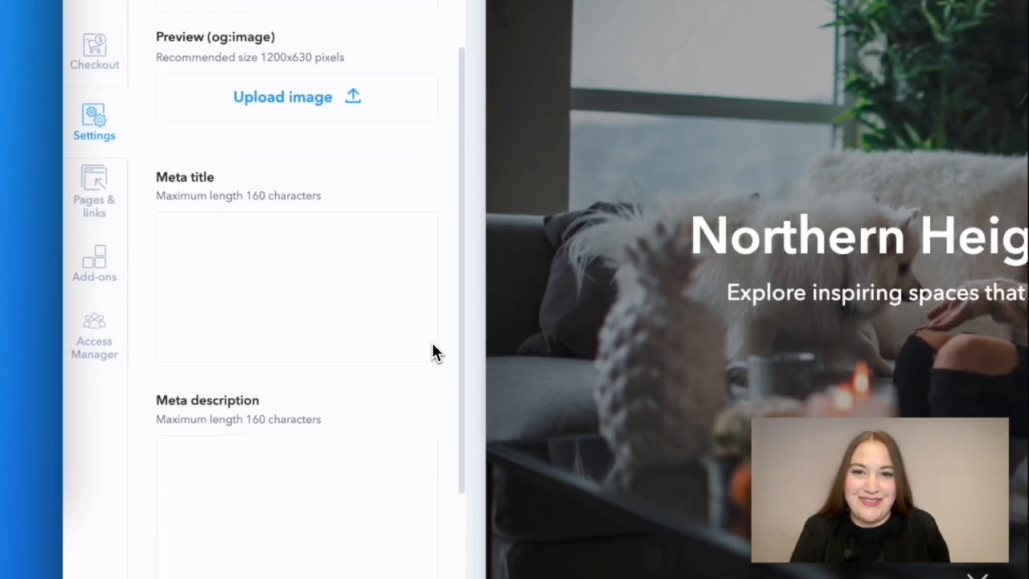
scroll(431, 351, "down", 2)
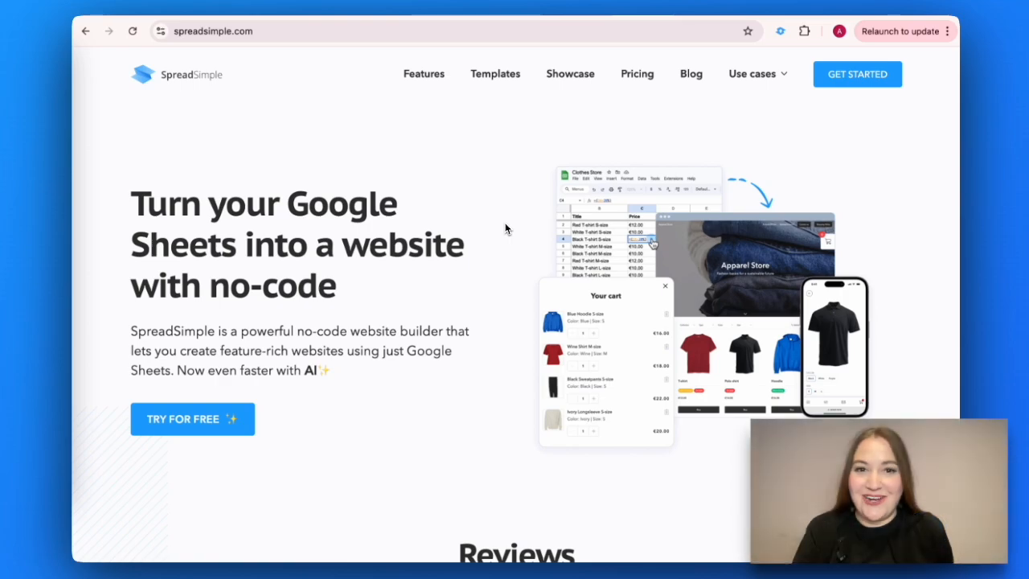
scroll(505, 229, "down", 8)
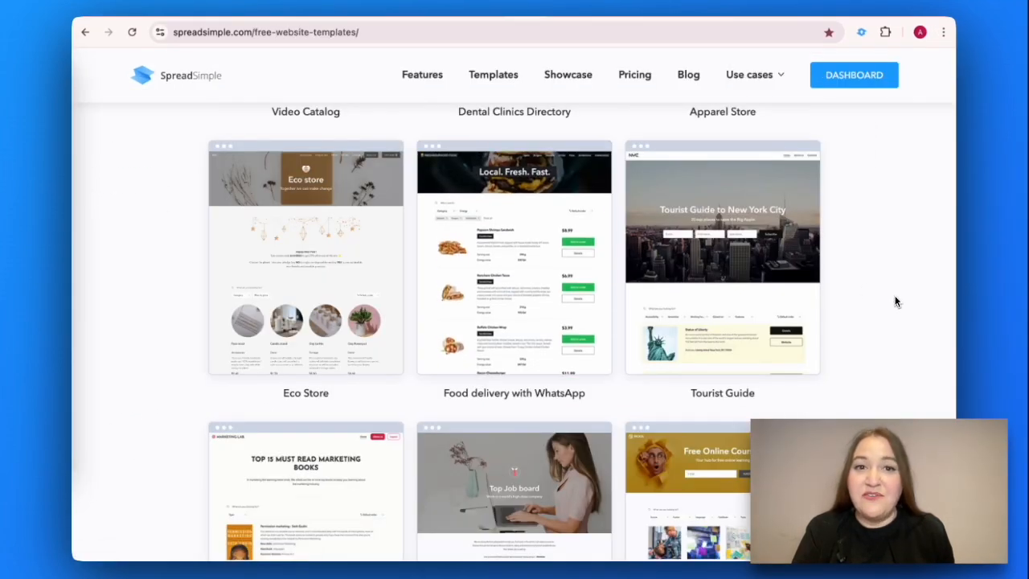
Step: Scroll the free templates gallery, open Northern Heights Realty, and scroll to its View Website button
scroll(896, 301, "down", 9)
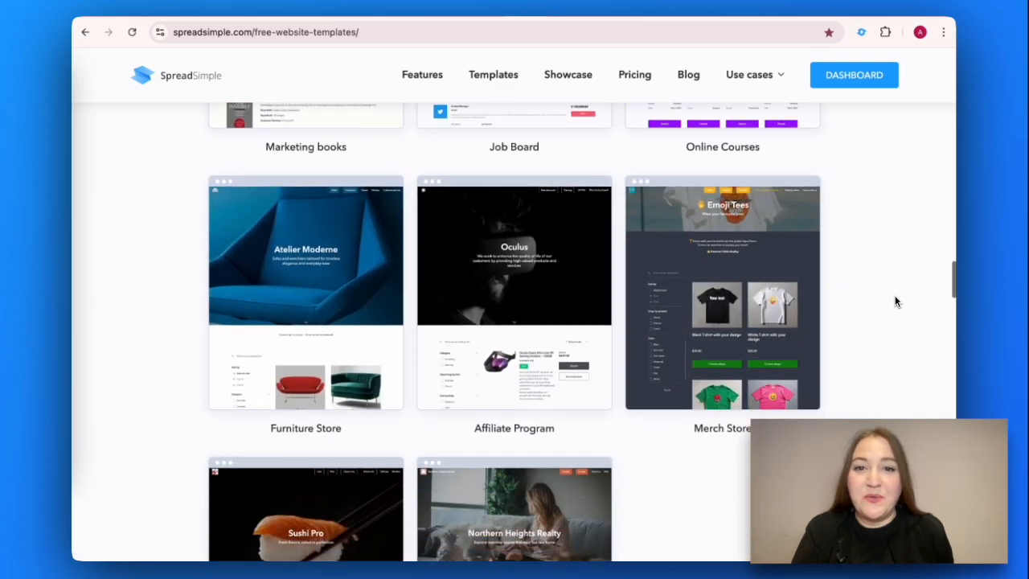
scroll(896, 301, "down", 1)
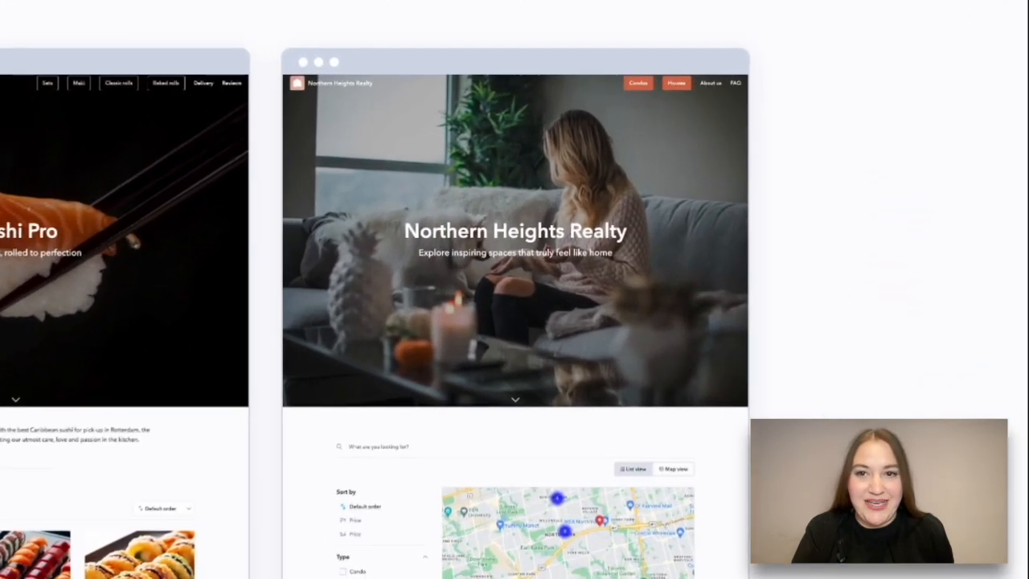
left_click(527, 285)
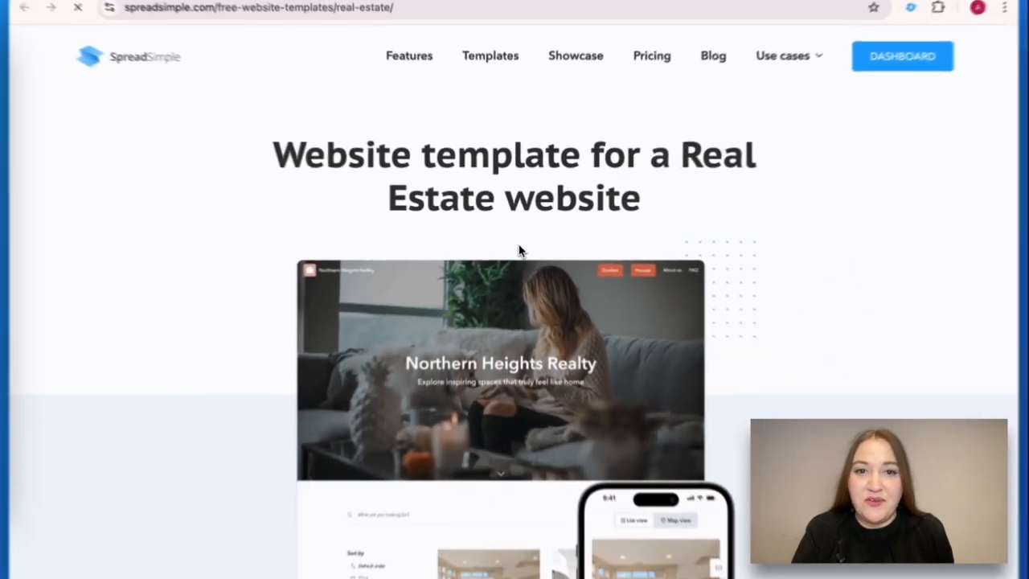
scroll(563, 321, "down", 6)
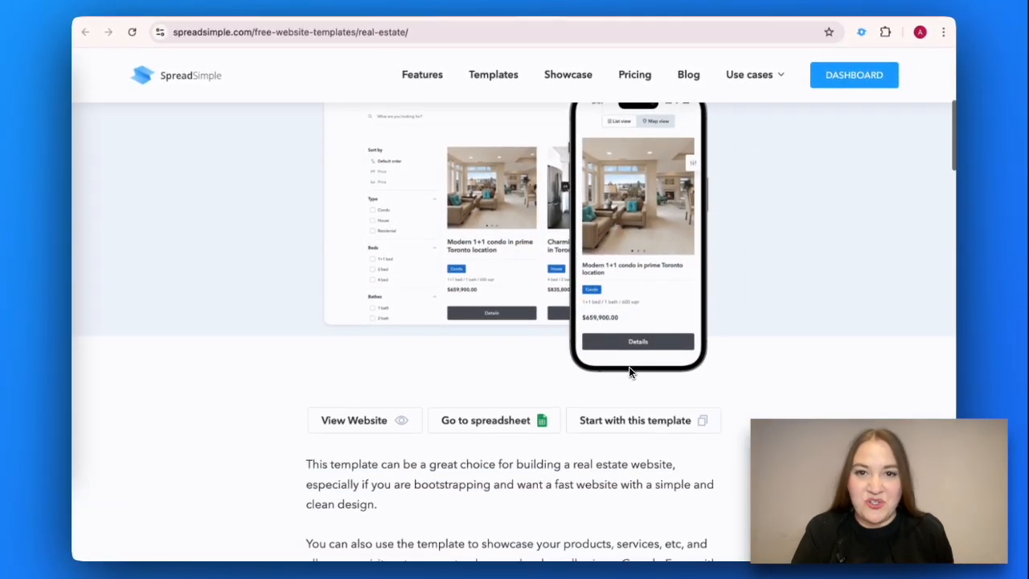
scroll(629, 370, "down", 1)
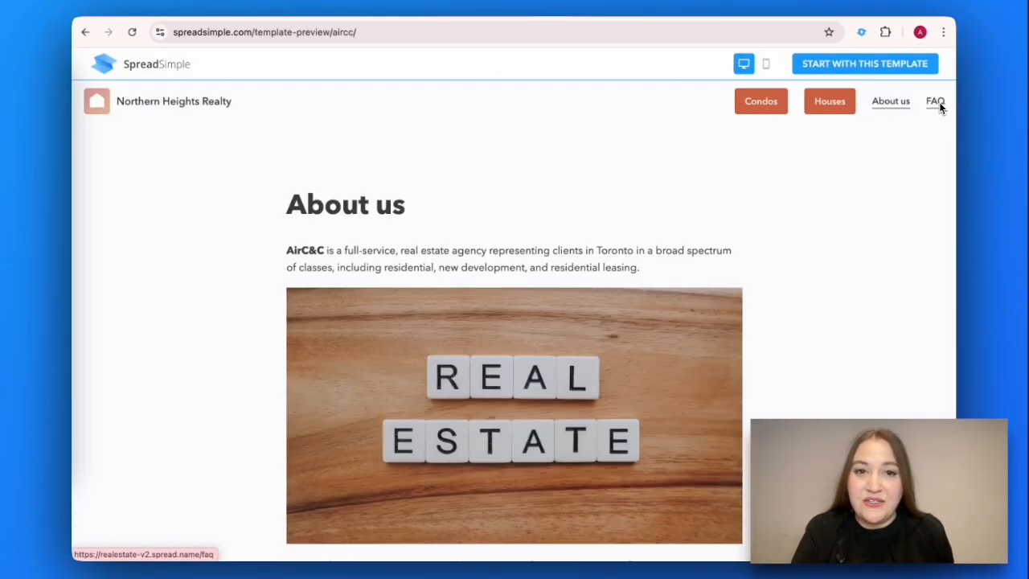
Step: View the template's FAQ page, then toggle its listings between map and card views
left_click(938, 105)
scroll(759, 333, "down", 2)
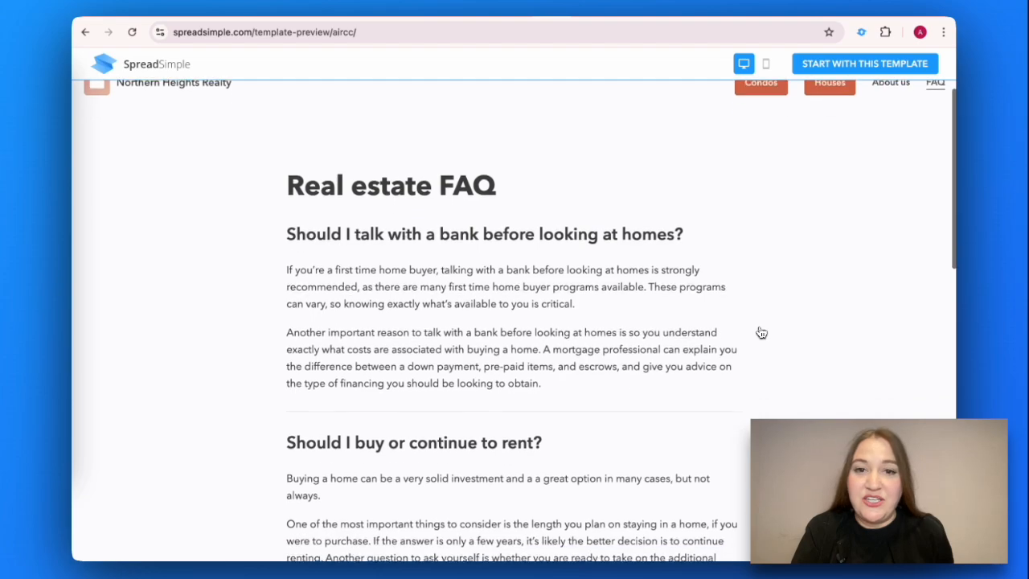
scroll(761, 333, "down", 2)
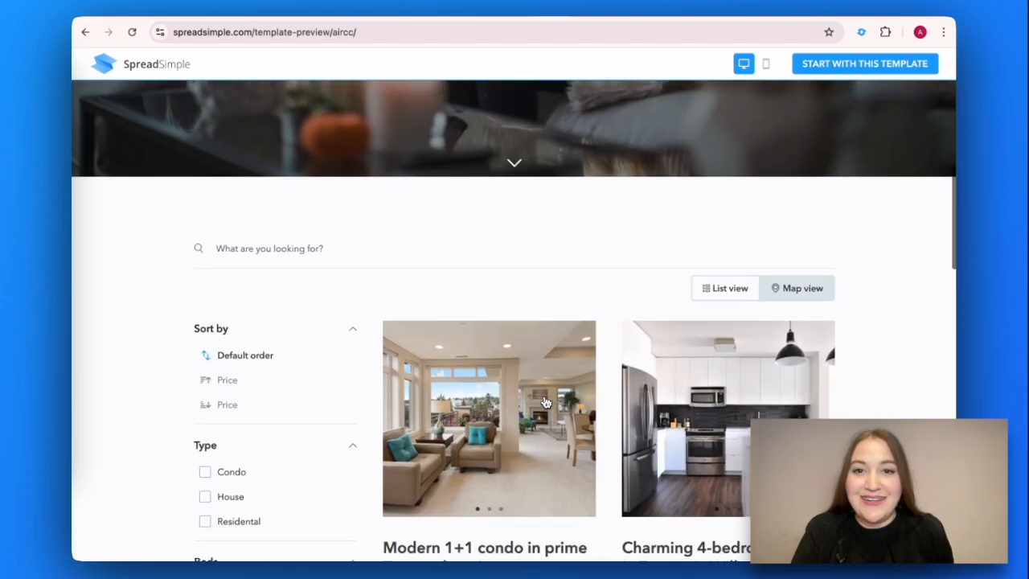
scroll(803, 242, "down", 1)
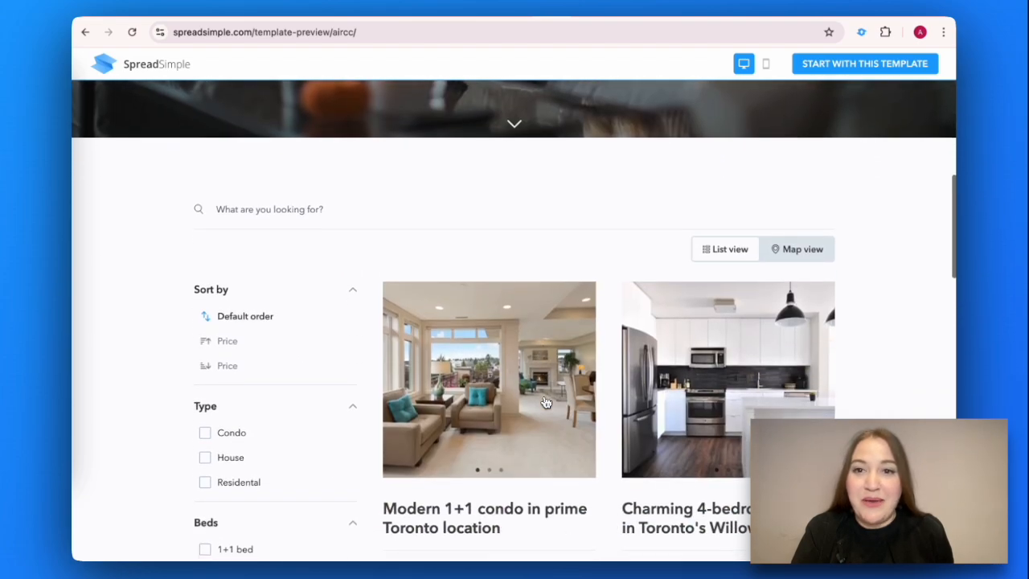
left_click(797, 246)
scroll(807, 184, "down", 2)
left_click(718, 135)
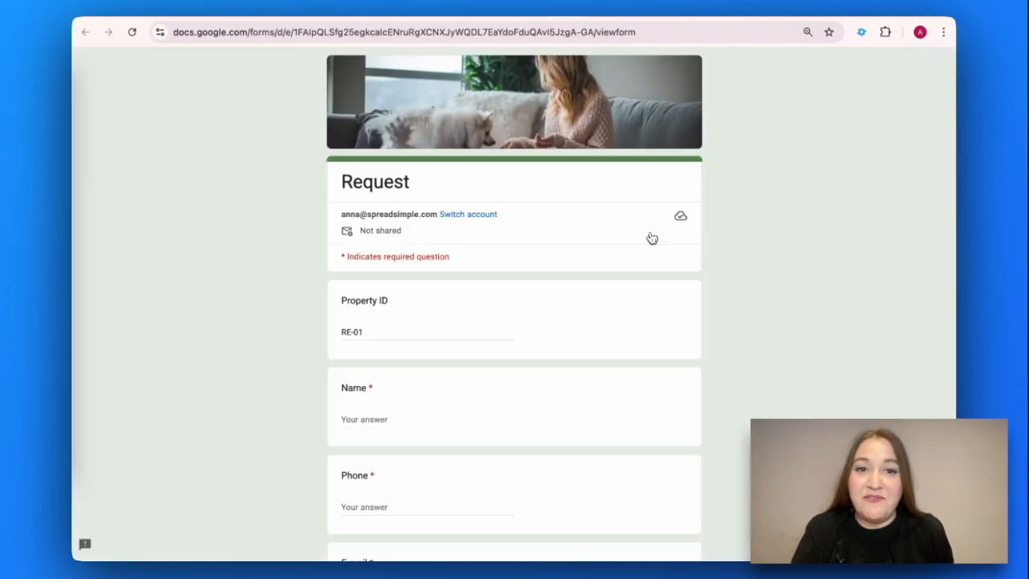
Step: Review the form, booking and Google Sheet sections, then open the site's checkout settings
scroll(650, 236, "down", 1)
scroll(652, 238, "down", 1)
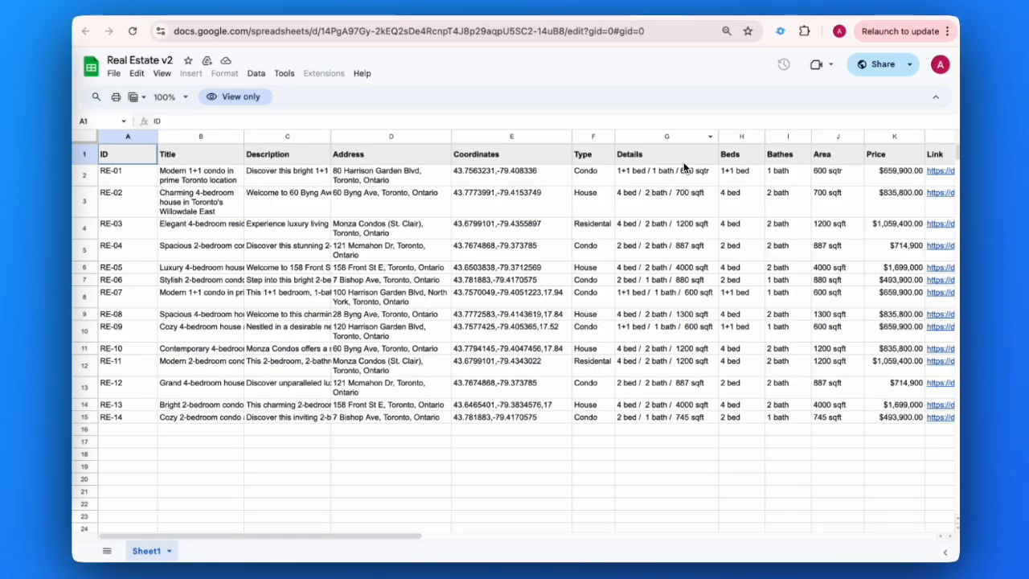
scroll(683, 162, "right", 2)
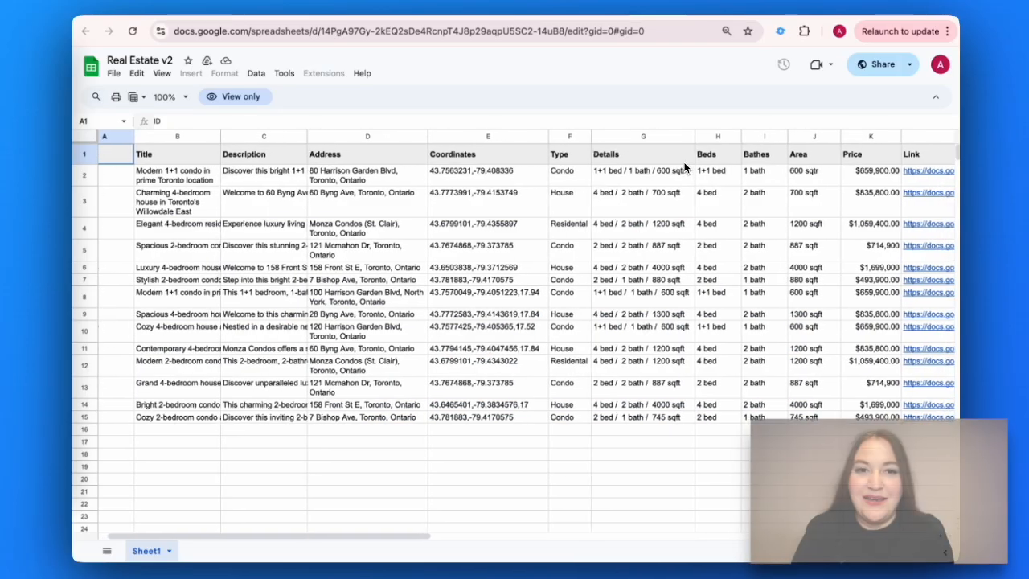
scroll(683, 165, "right", 3)
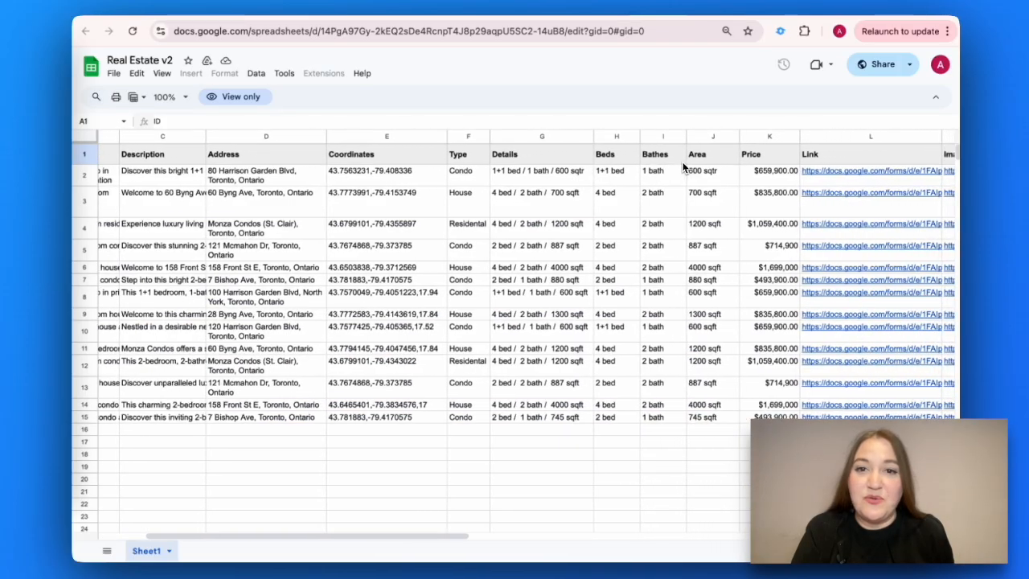
scroll(679, 165, "right", 4)
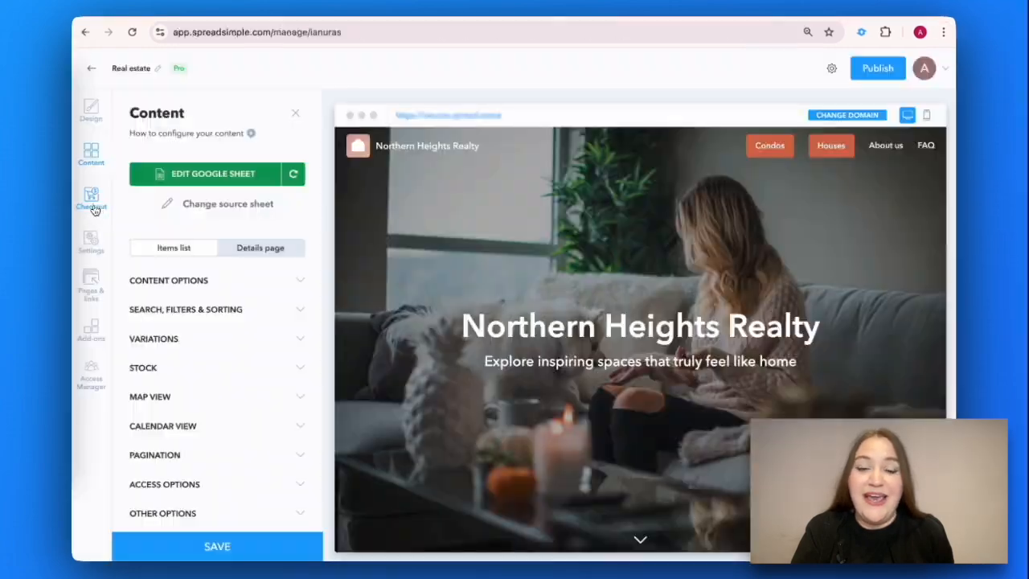
left_click(93, 201)
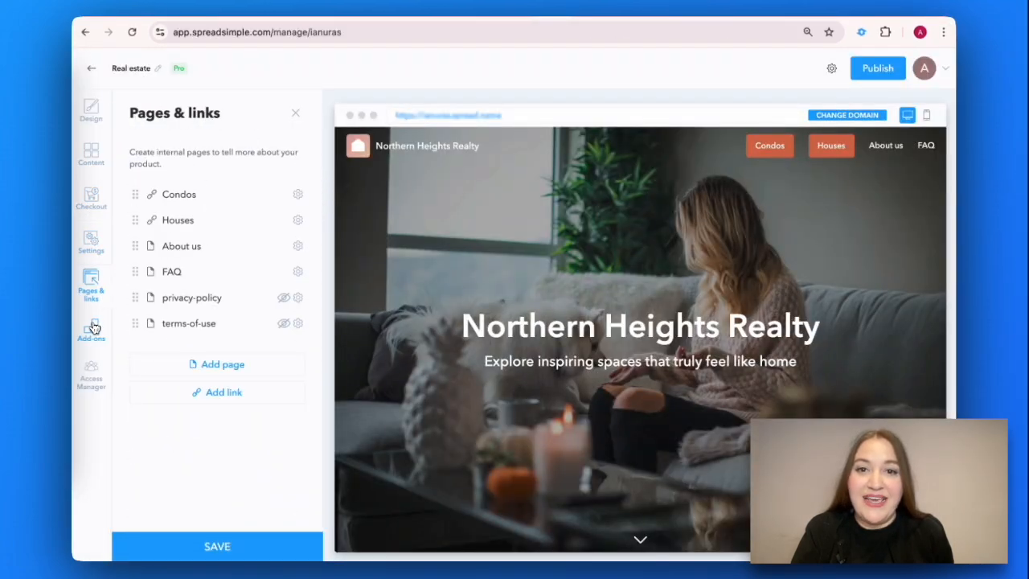
Step: Create a new website from the Northern Heights Realty real-estate template and load it in the editor
left_click(94, 326)
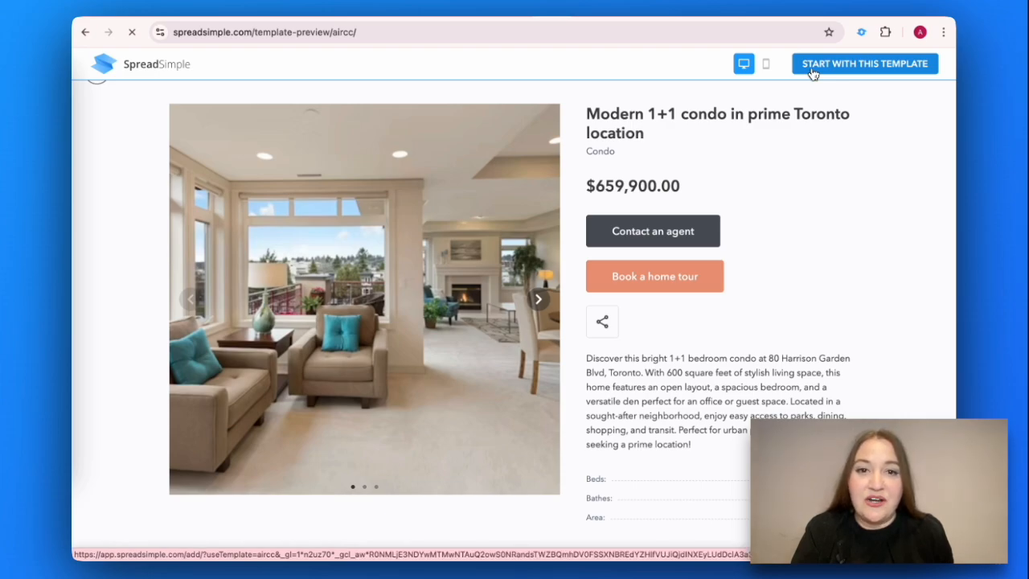
left_click(814, 69)
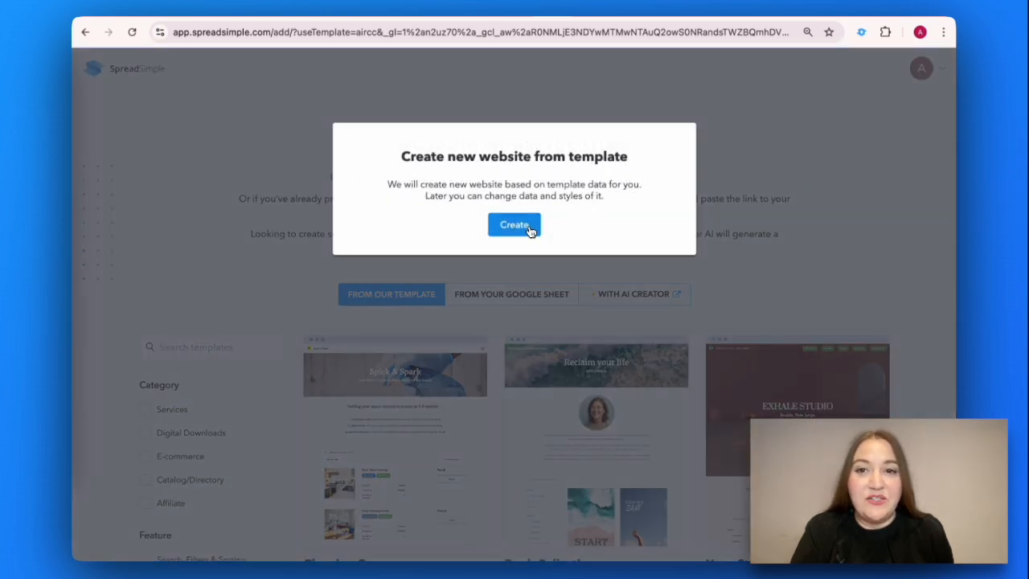
left_click(514, 225)
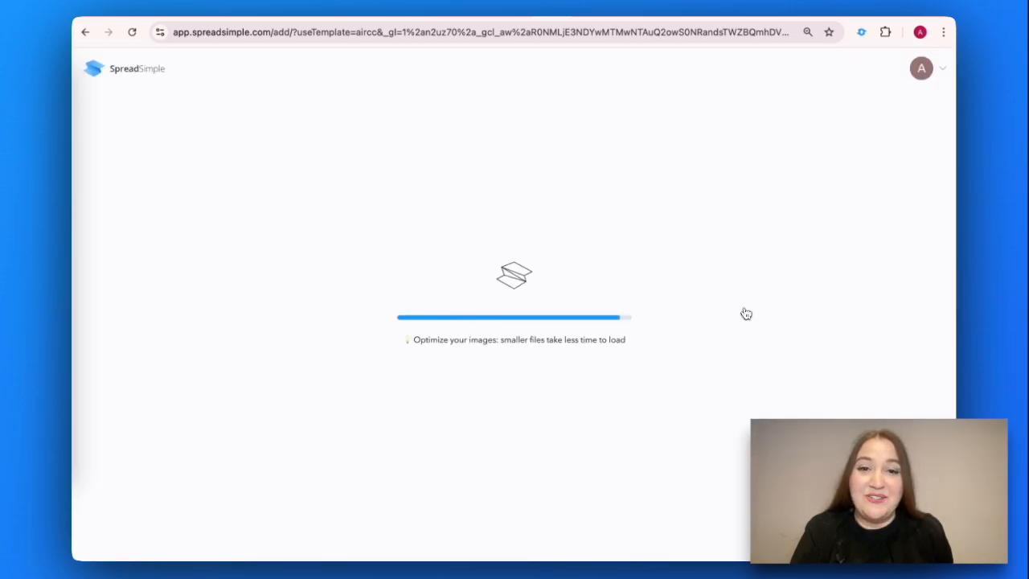
left_click(92, 202)
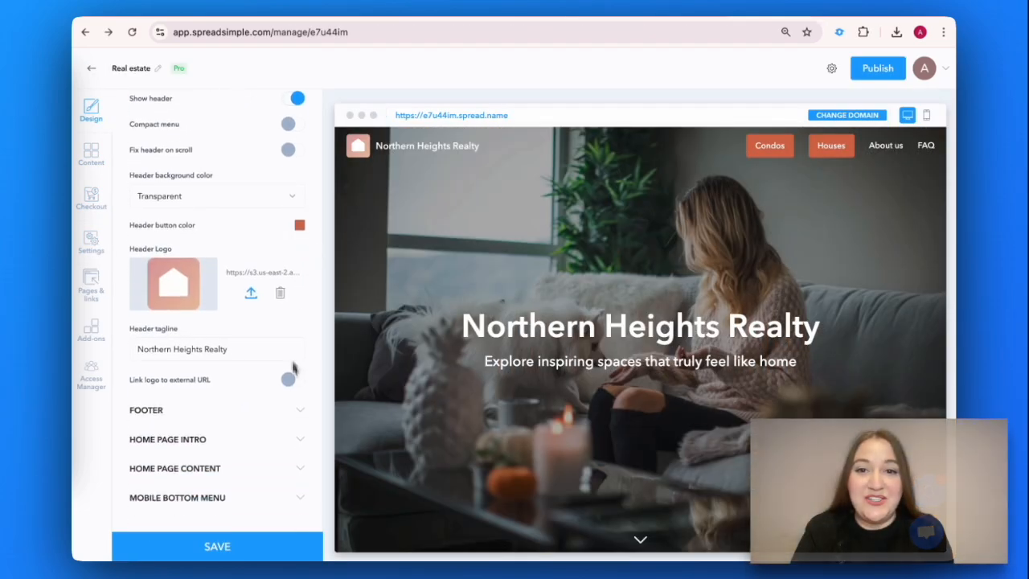
Step: Set a city-street bridge cover photo and retitle the home intro 'Manhattan Realty Group'
scroll(304, 444, "down", 6)
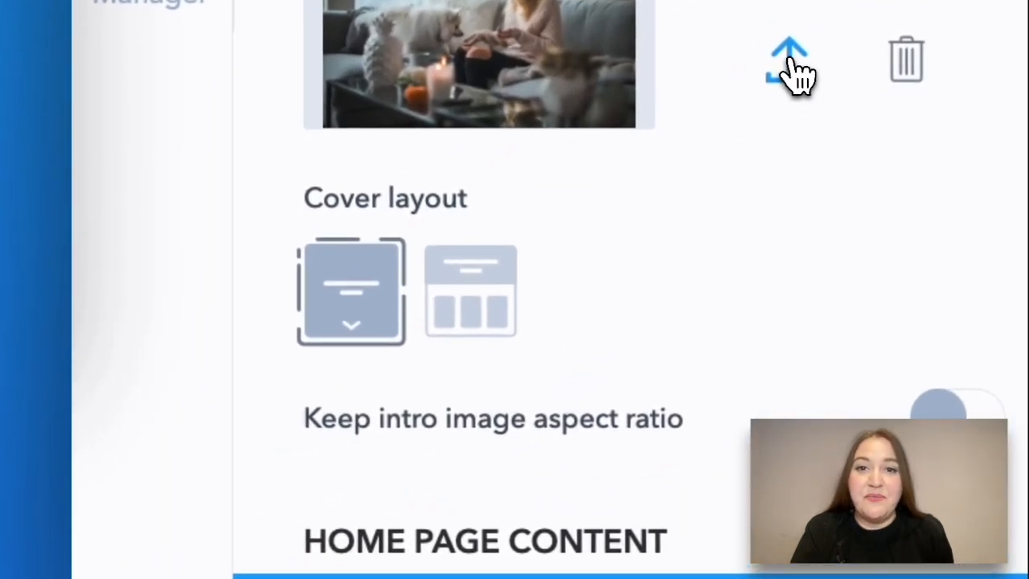
left_click(792, 68)
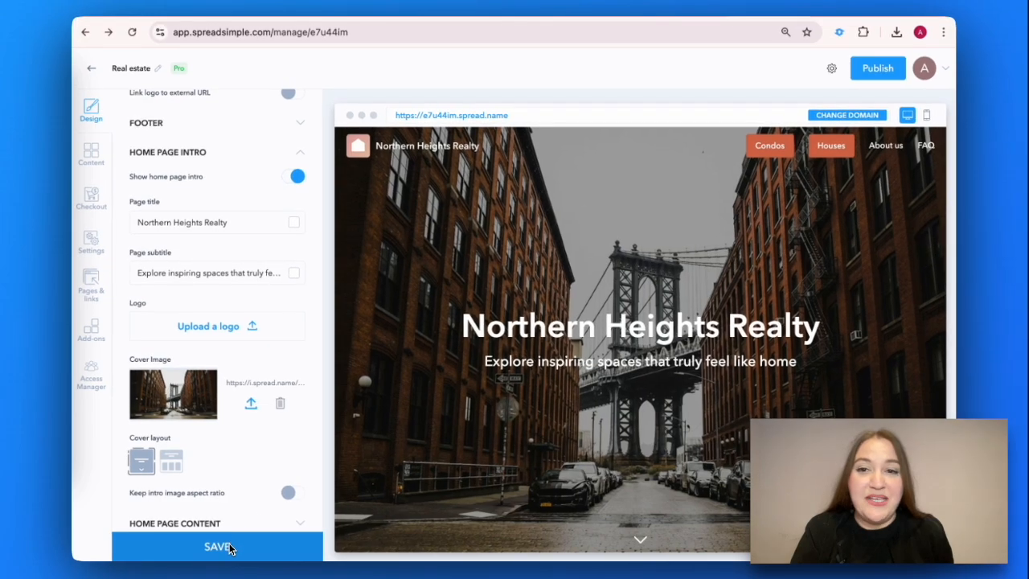
scroll(229, 337, "up", 2)
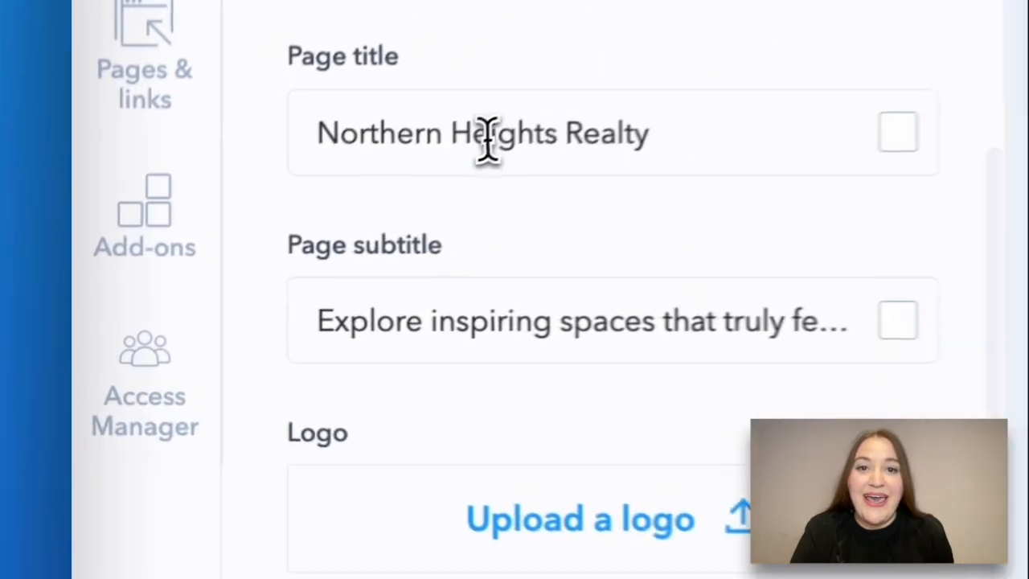
triple_click(730, 120)
type("Manhattan Realty Group")
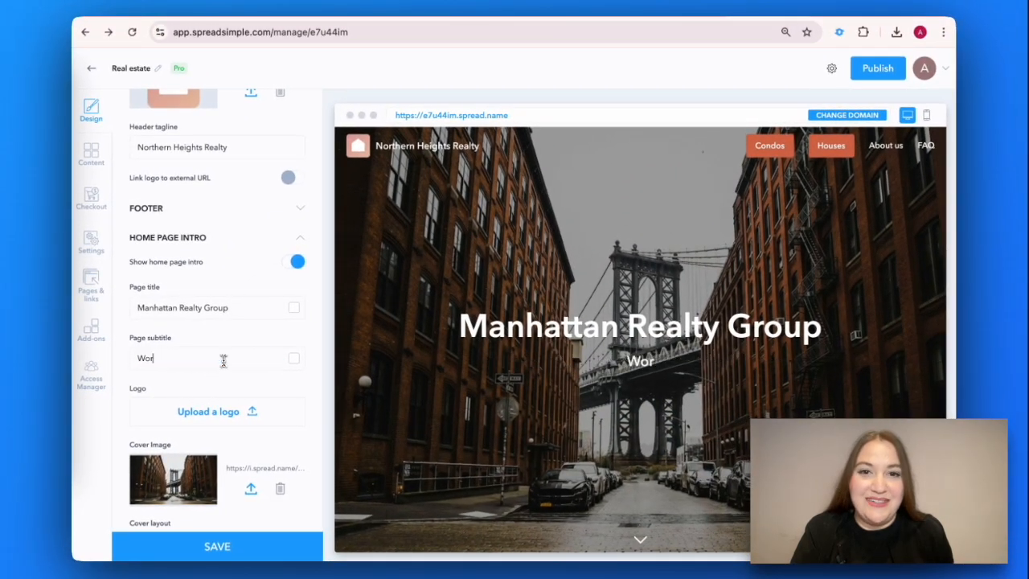
Step: Replace the header logo with a green-roofed Real Estate image and change the tagline to 'Manhattan Realty Group'
scroll(234, 259, "up", 5)
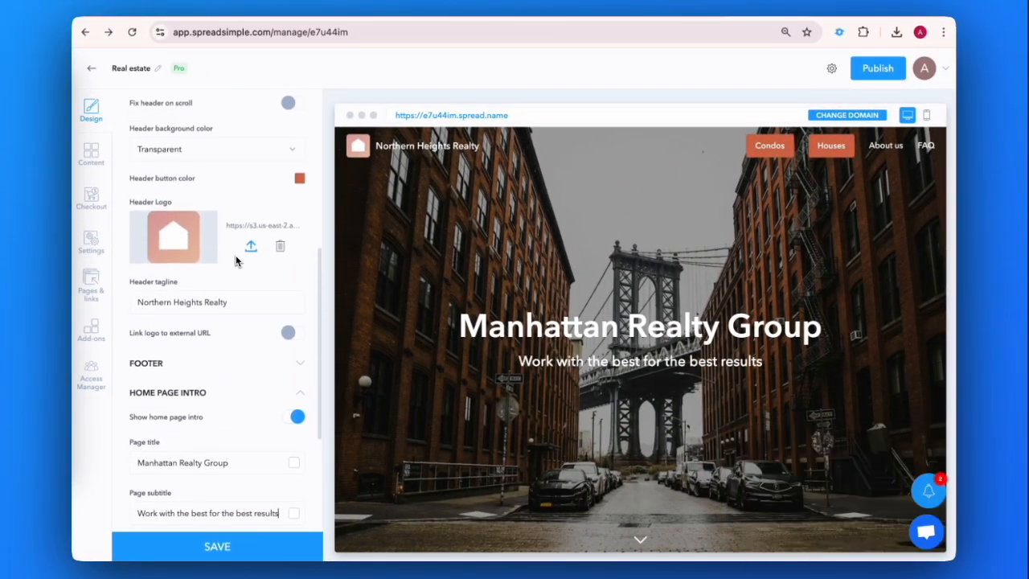
scroll(217, 290, "up", 1)
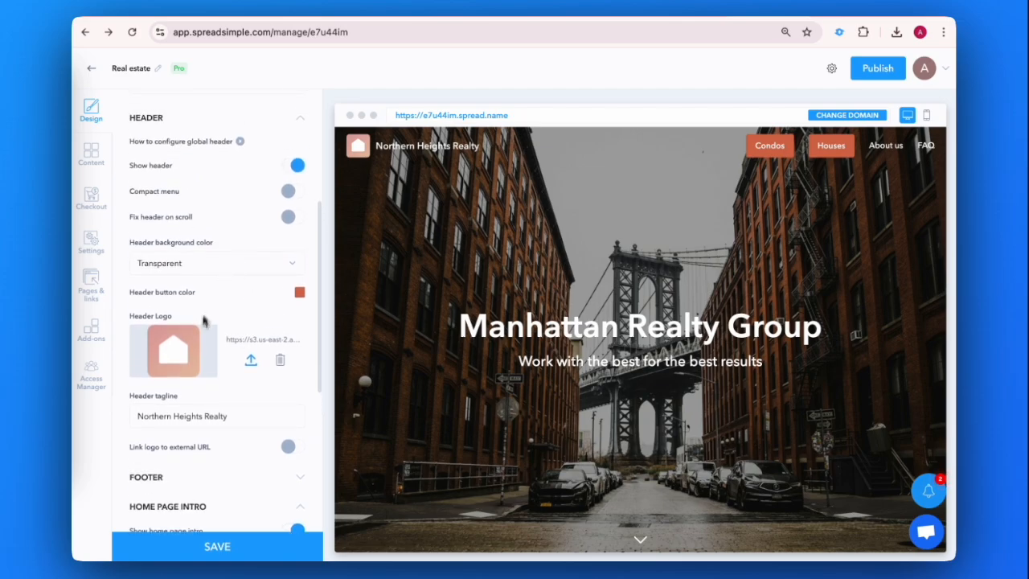
left_click(250, 361)
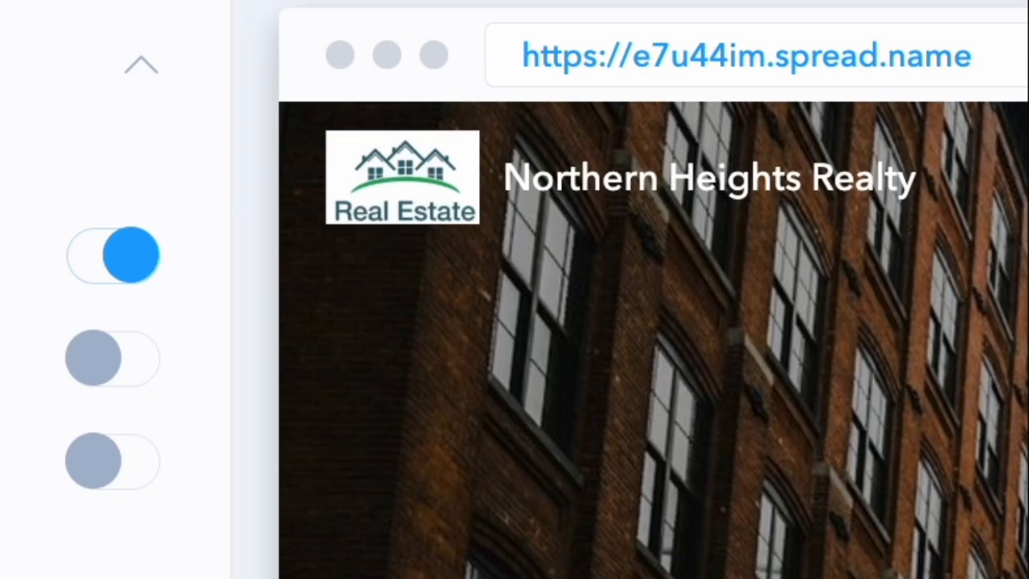
type("Manha")
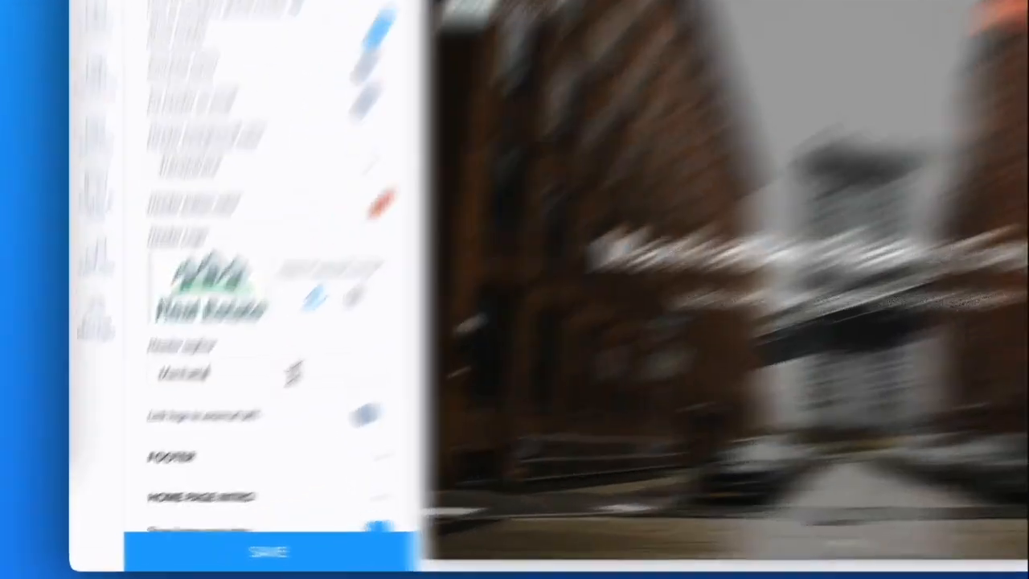
type("Realty Group")
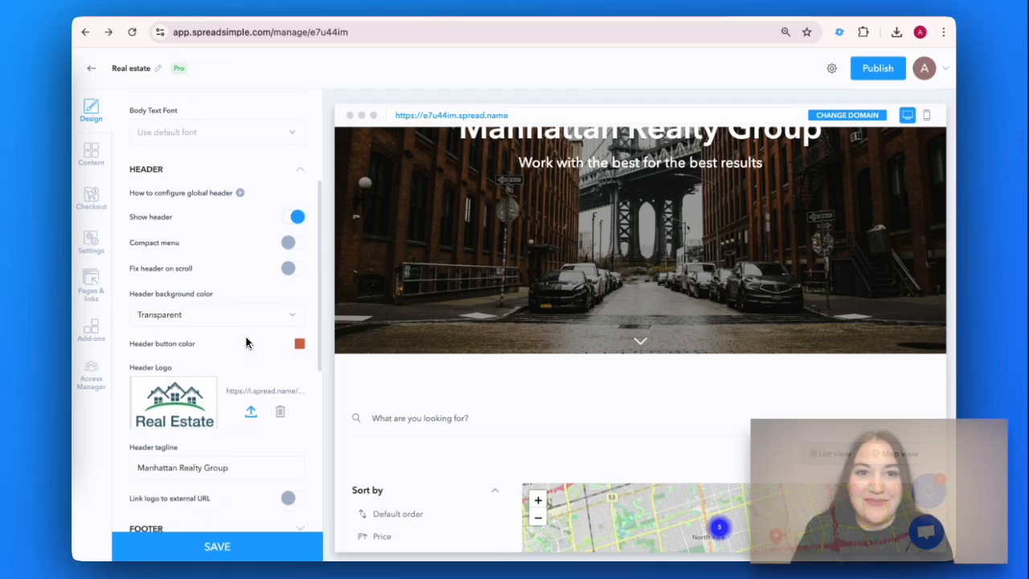
scroll(246, 343, "down", 5)
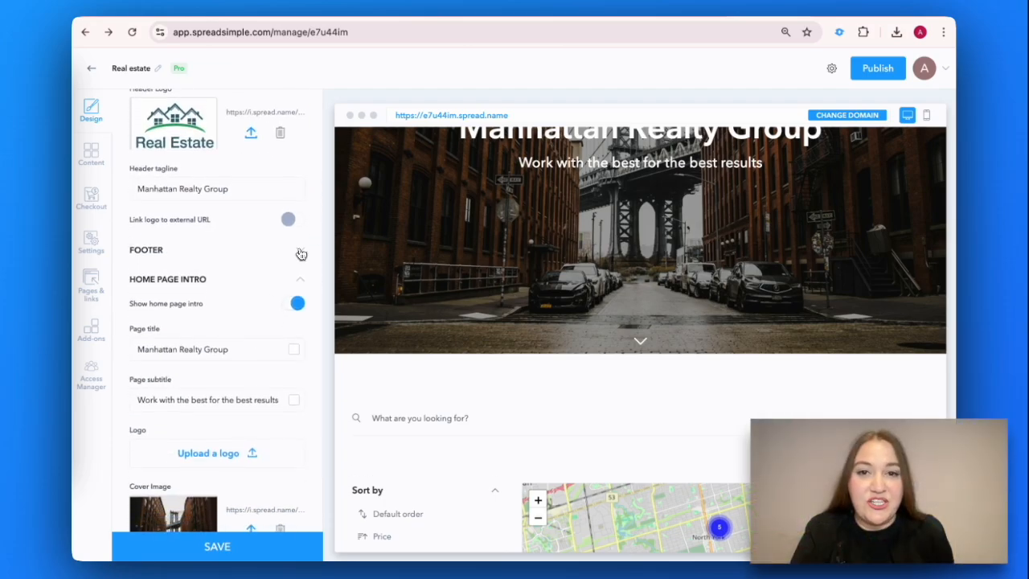
left_click(300, 253)
Step: Replace the footer text with the office street address and open the site settings
left_click_drag(215, 345, 133, 318)
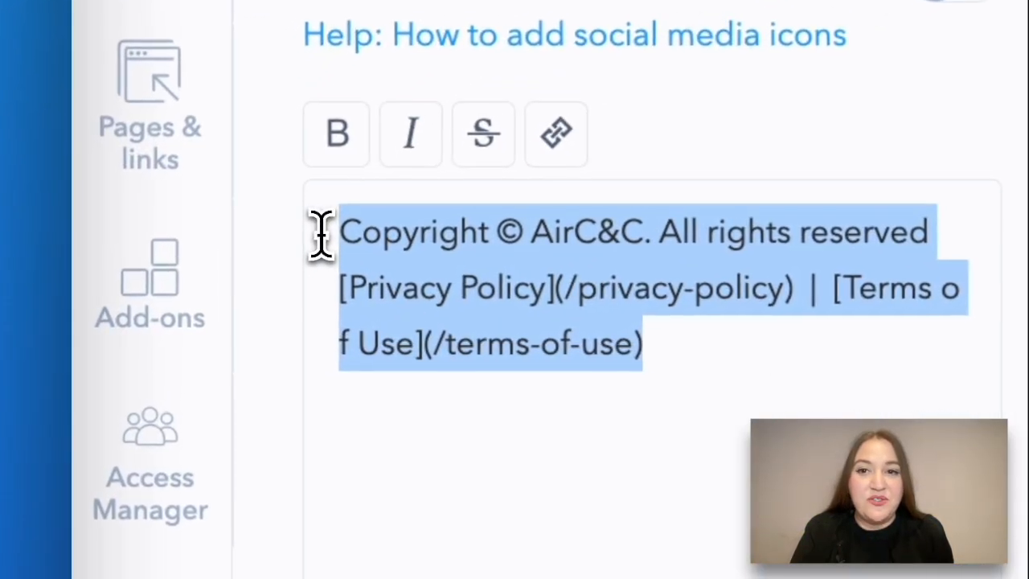
type("211 E 43rd St #804, New York, NY 10017, United States")
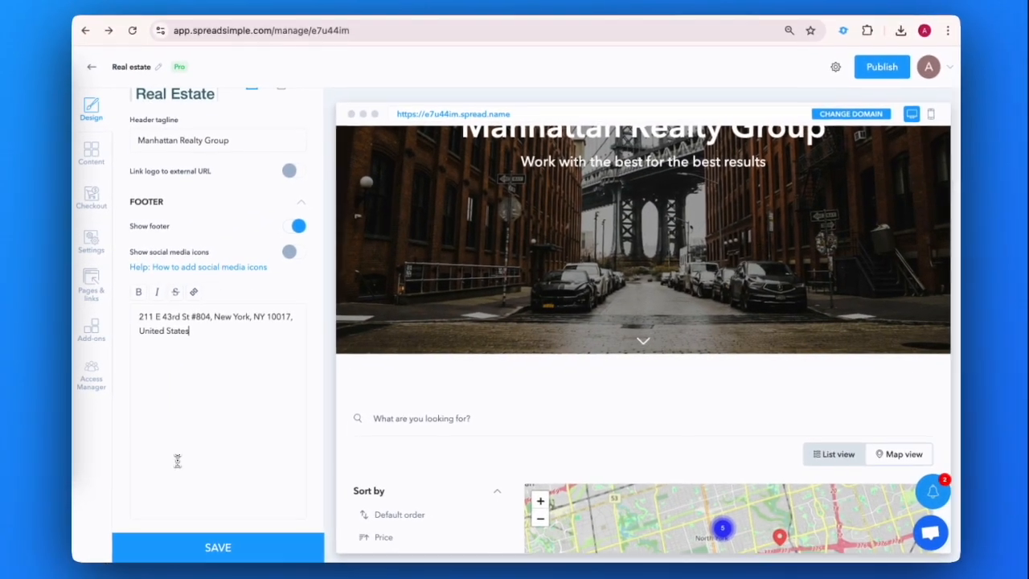
scroll(182, 465, "down", 2)
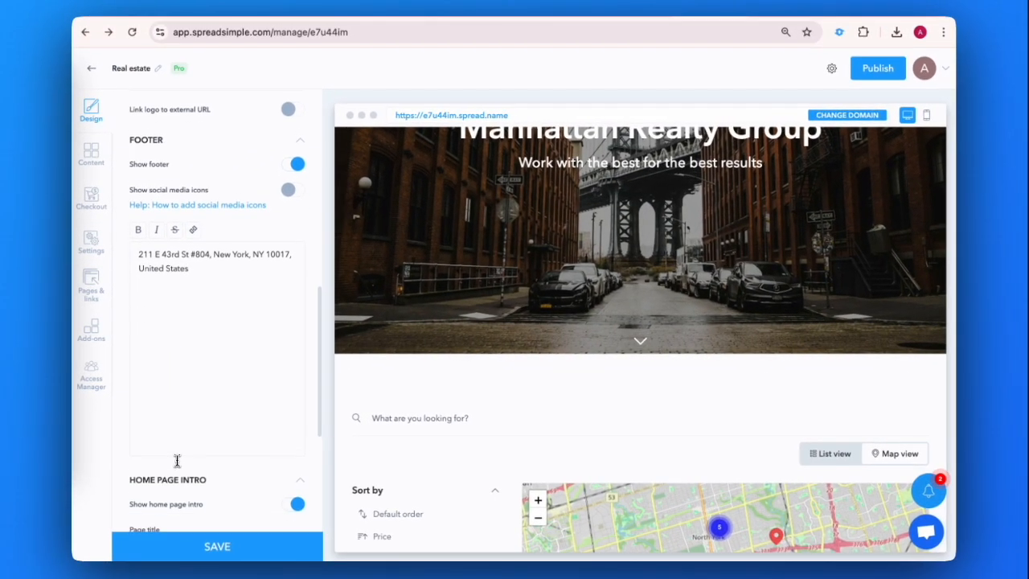
left_click(91, 243)
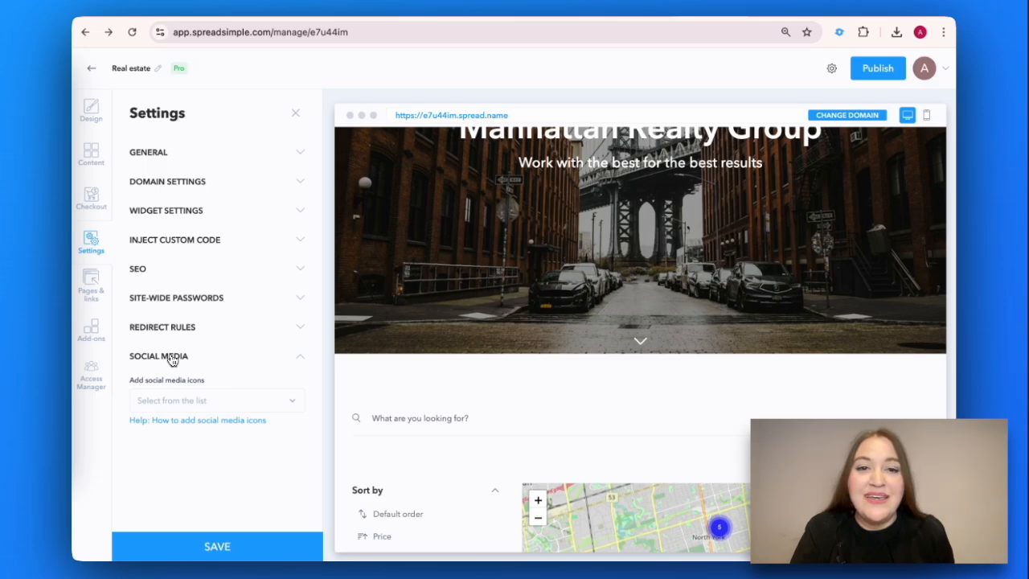
Step: Add an Instagram social icon linked to the company's Instagram profile URL and save it
left_click(211, 401)
scroll(213, 405, "down", 2)
left_click(158, 374)
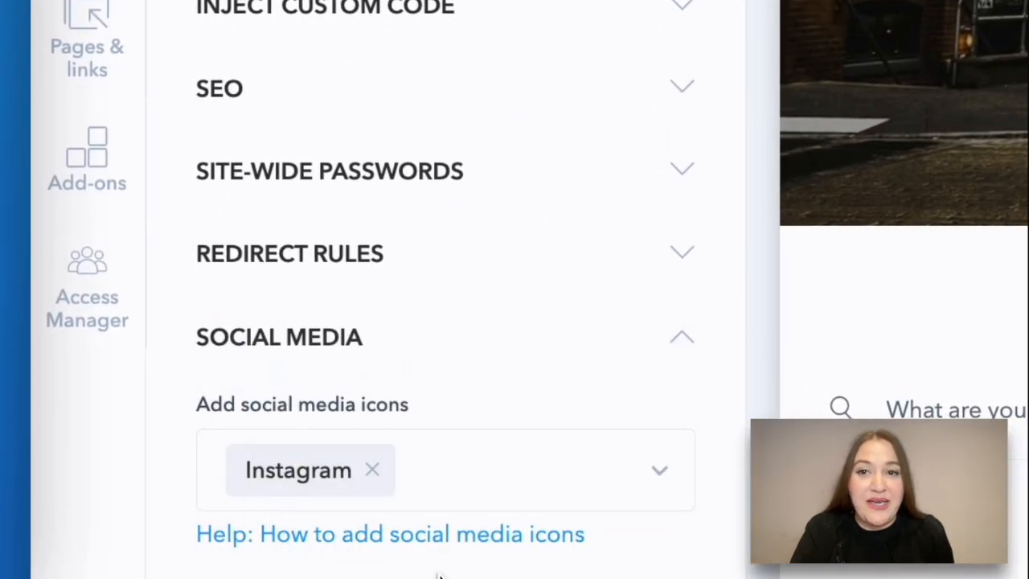
scroll(437, 572, "down", 2)
left_click(440, 568)
type("https://www.instagram.com/mrgcareers/?hl=en")
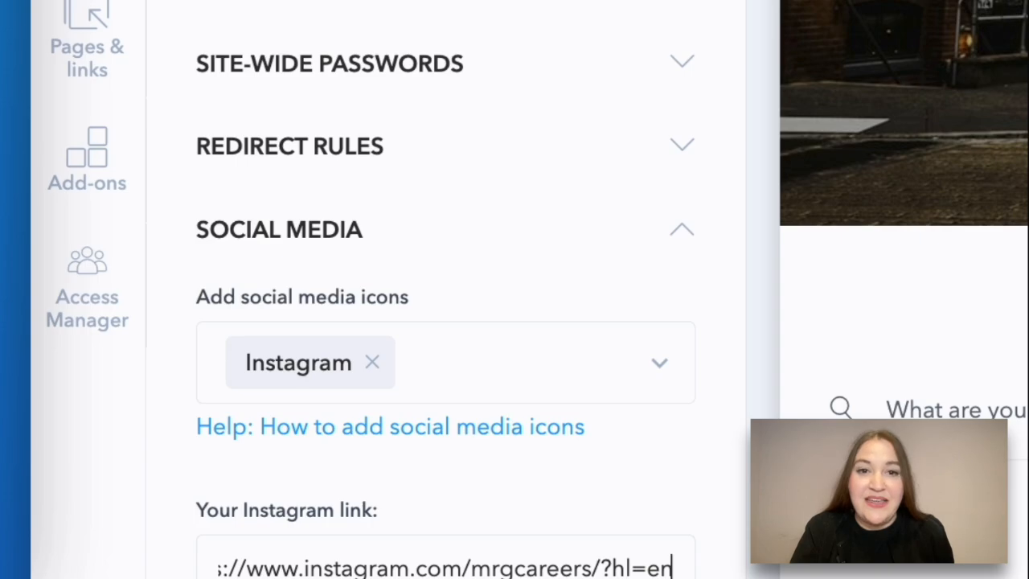
key("Return")
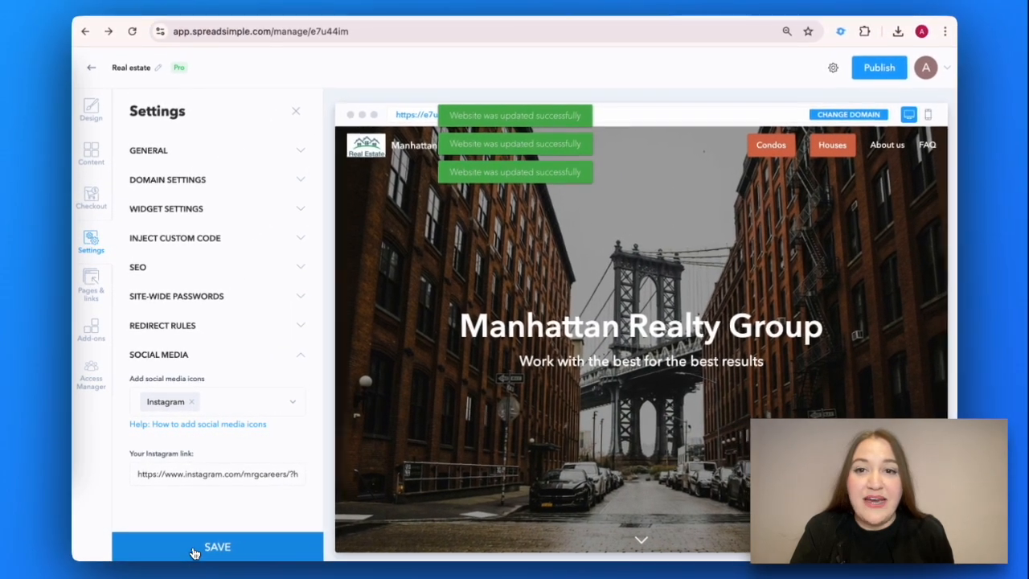
left_click(91, 110)
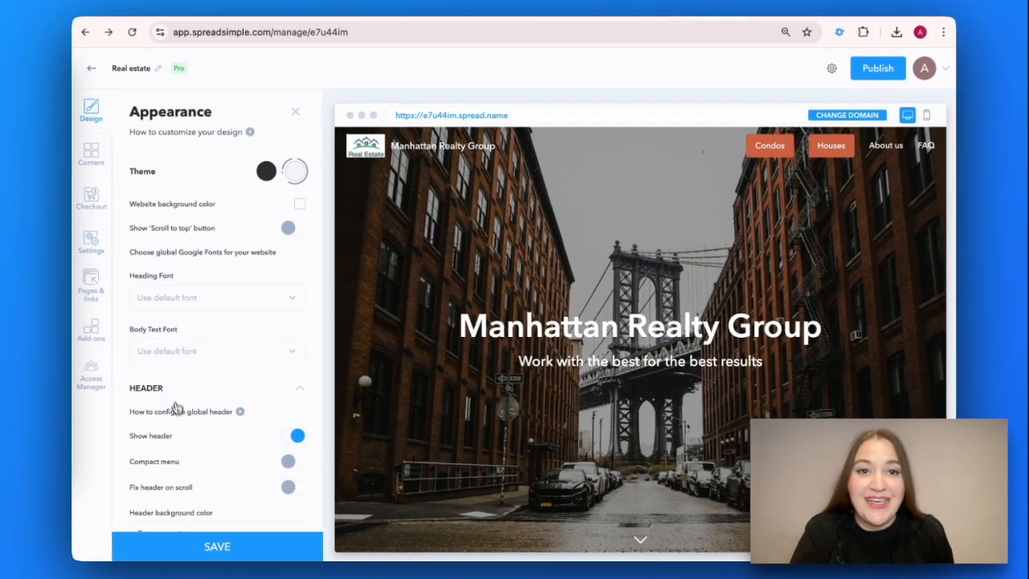
Step: Turn on 'Show social media icons' in the footer, save, and open the Real Estate v2 sheet
scroll(177, 414, "down", 10)
scroll(180, 423, "down", 4)
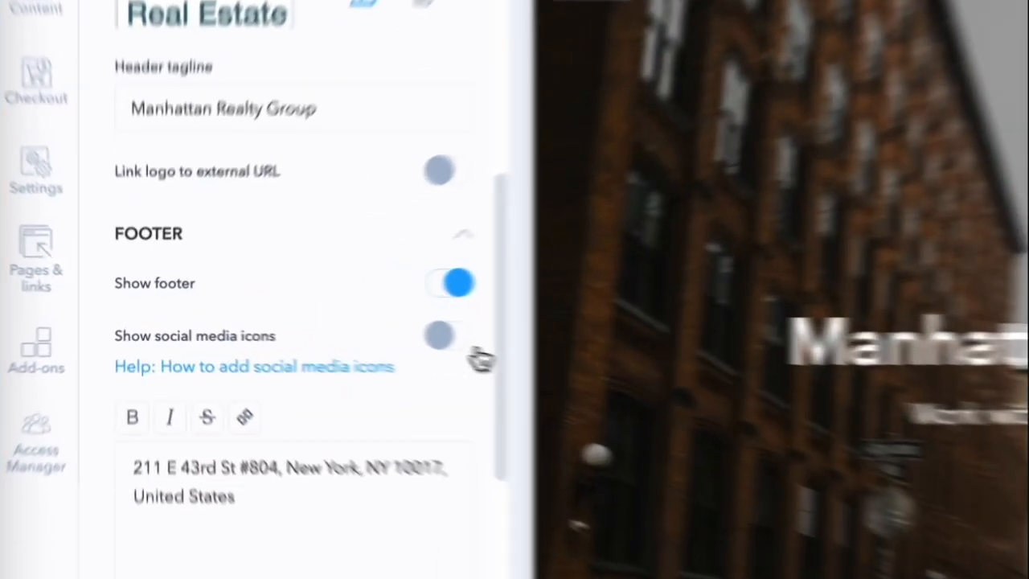
left_click(451, 336)
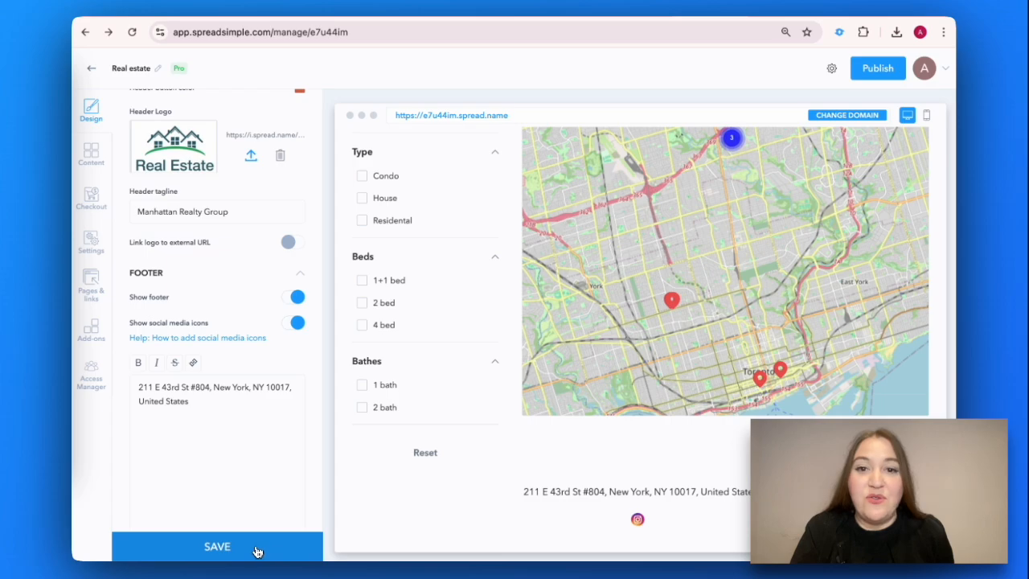
left_click(257, 551)
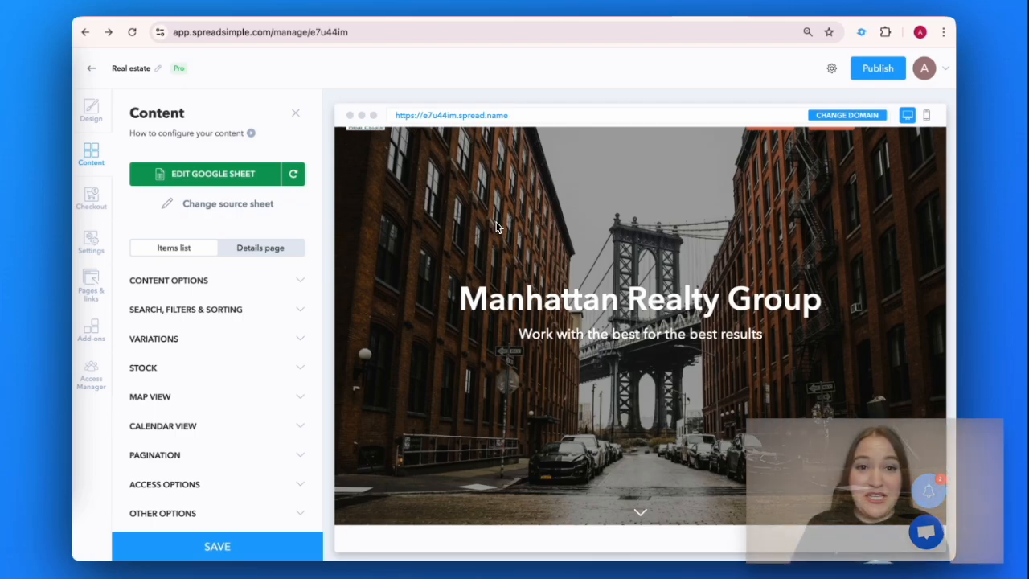
left_click(222, 176)
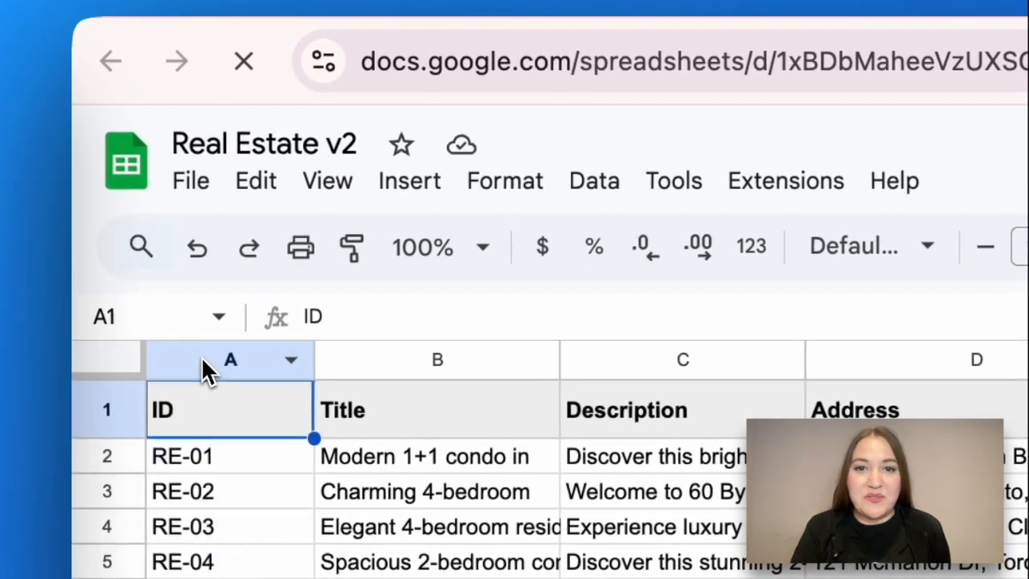
Step: Review the listing columns: ID, Title, Description, Address, Coordinates, Type, Details and Link
left_click(202, 358)
left_click(447, 363)
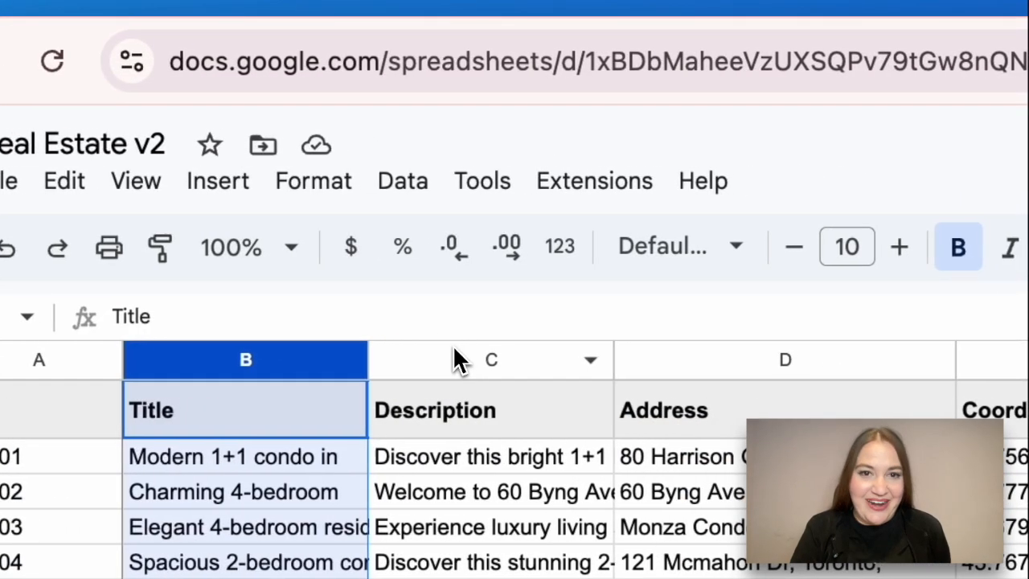
left_click(752, 361)
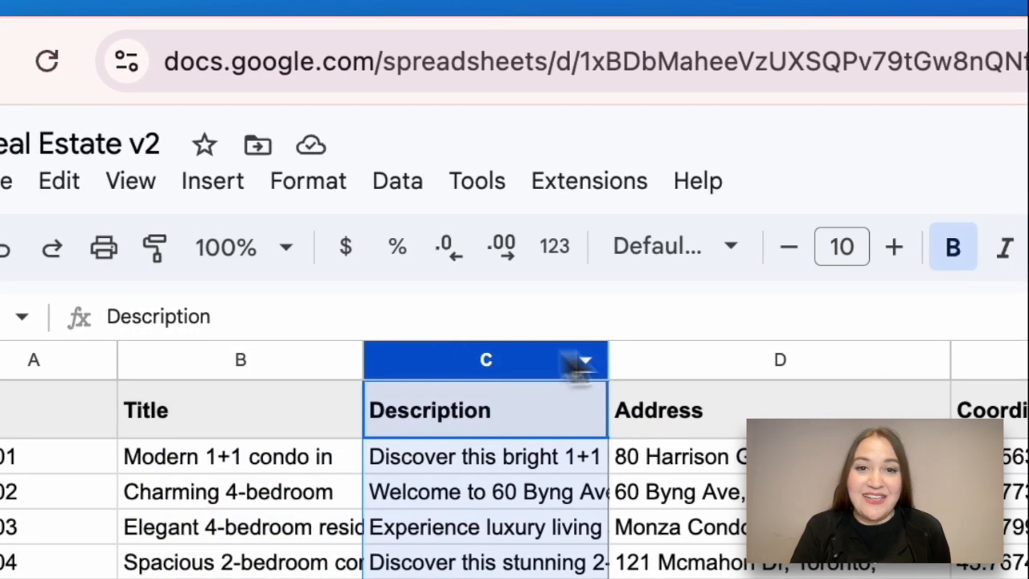
left_click(752, 362)
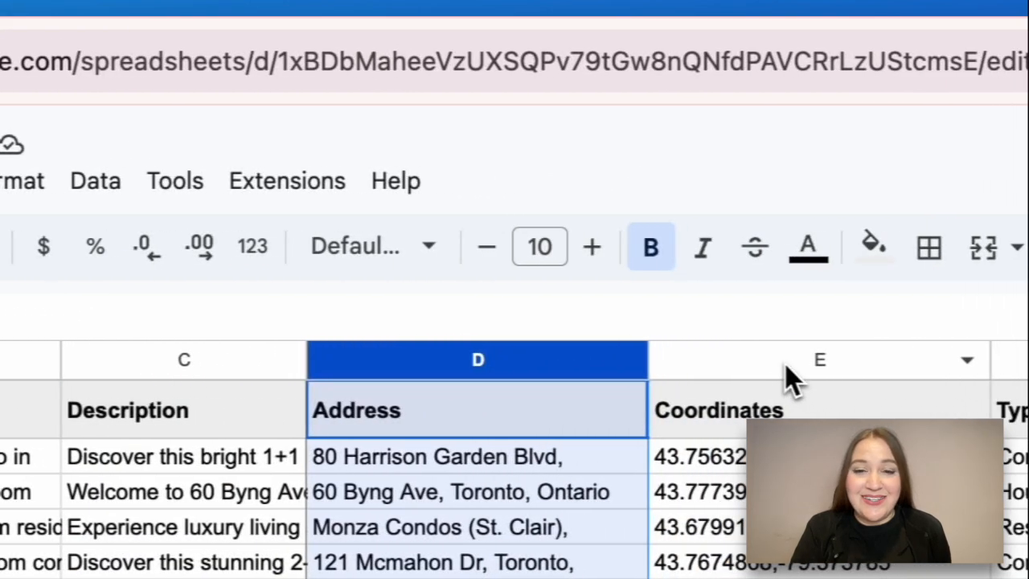
left_click(772, 361)
scroll(769, 357, "right", 10)
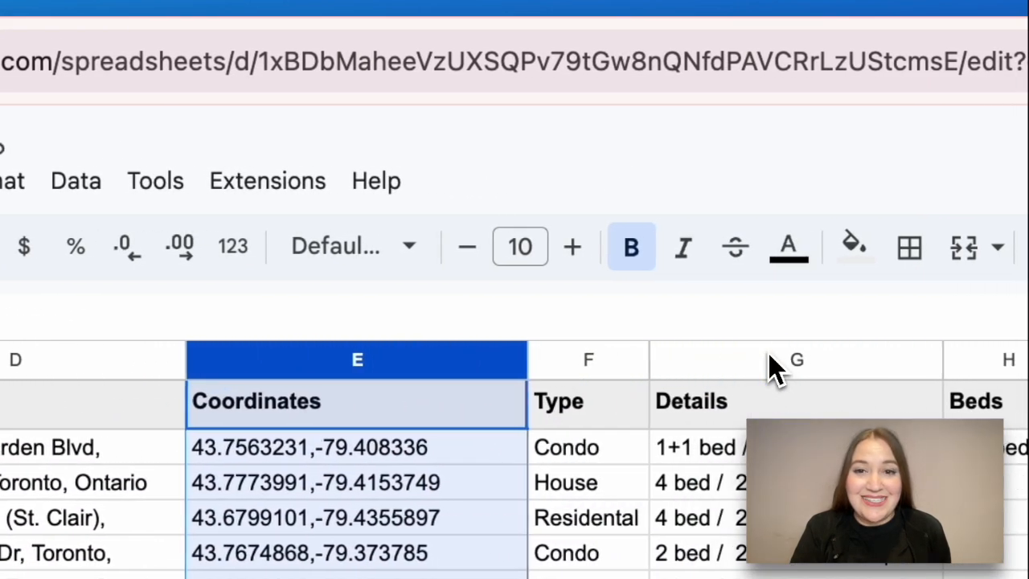
scroll(771, 366, "right", 5)
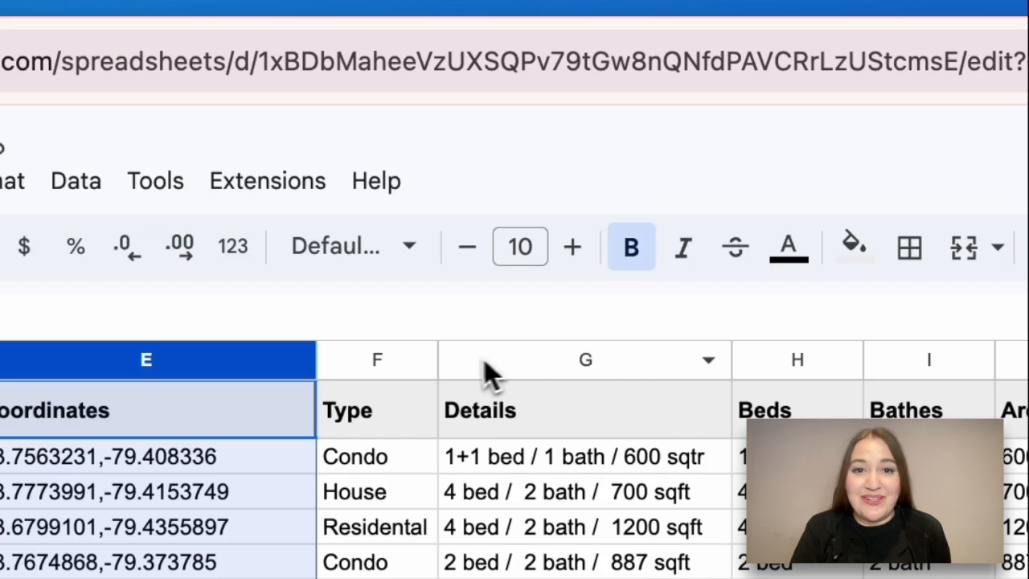
left_click(377, 363)
left_click(542, 359)
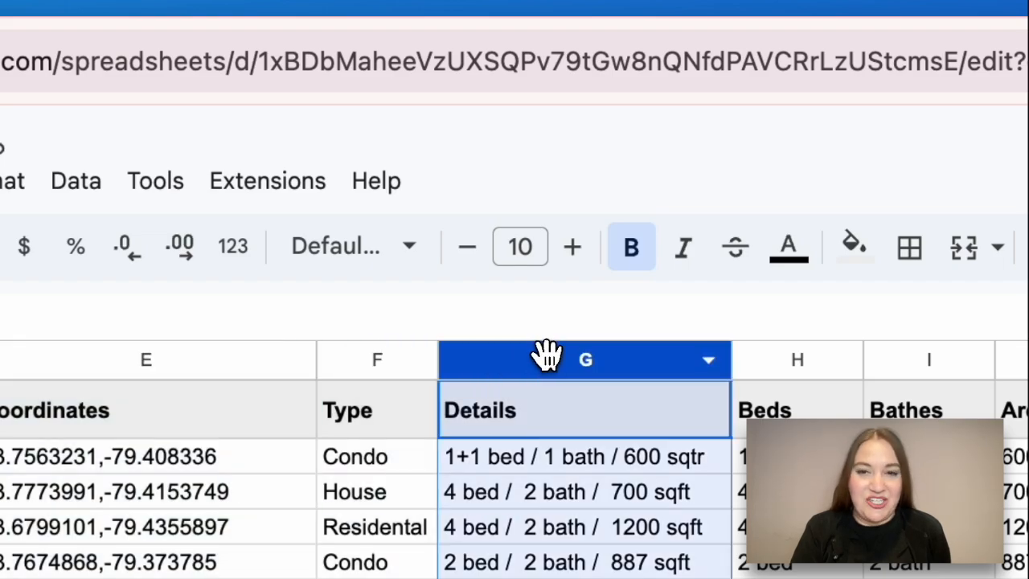
scroll(647, 370, "right", 6)
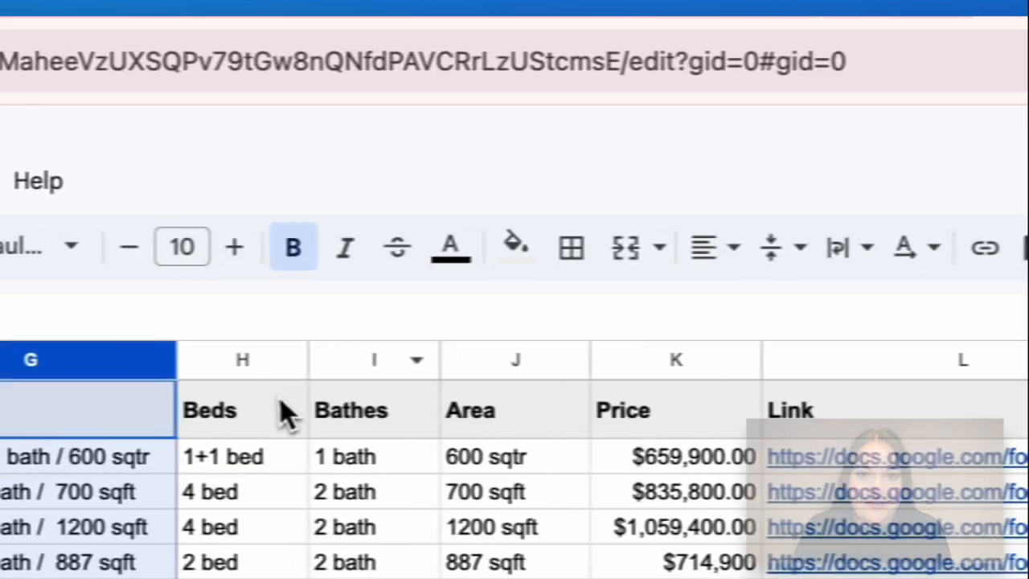
left_click(483, 365)
Step: Enter the RE-00 title in B2 and paste the description into C2, clipped to one line
double_click(168, 172)
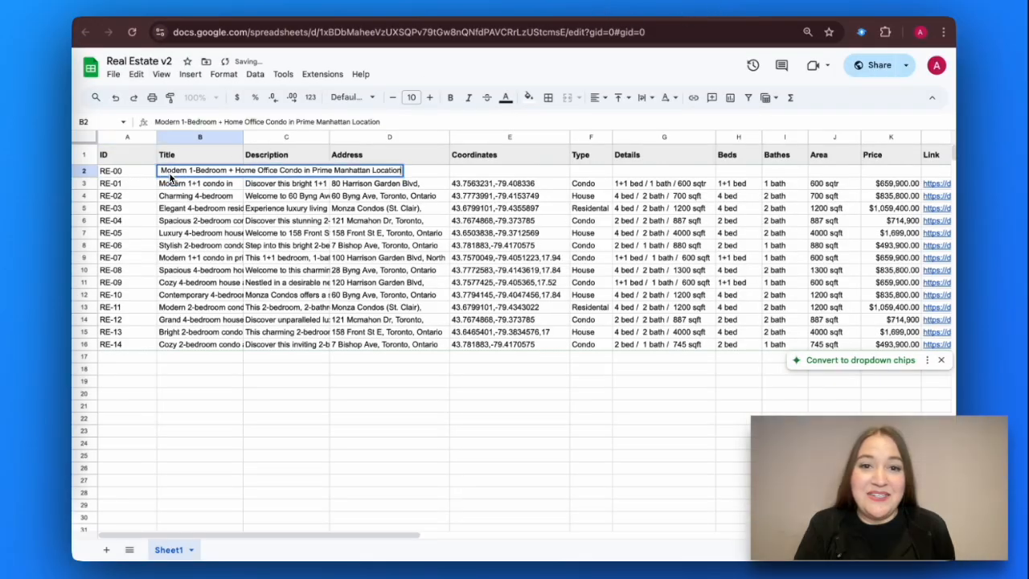
left_click(310, 211)
double_click(265, 172)
key("super+v")
left_click(313, 223)
triple_click(271, 170)
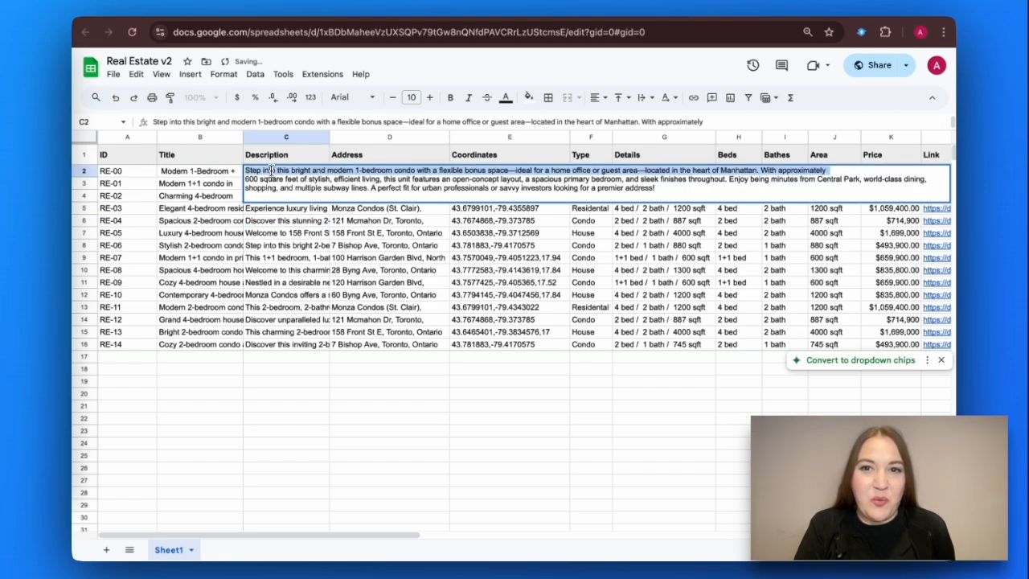
left_click(666, 122)
Step: Fill the row with the 123 Lexington Avenue address, coordinates, Condo, 1 bed, 1 bath, 600 sqft and $659,900
double_click(384, 173)
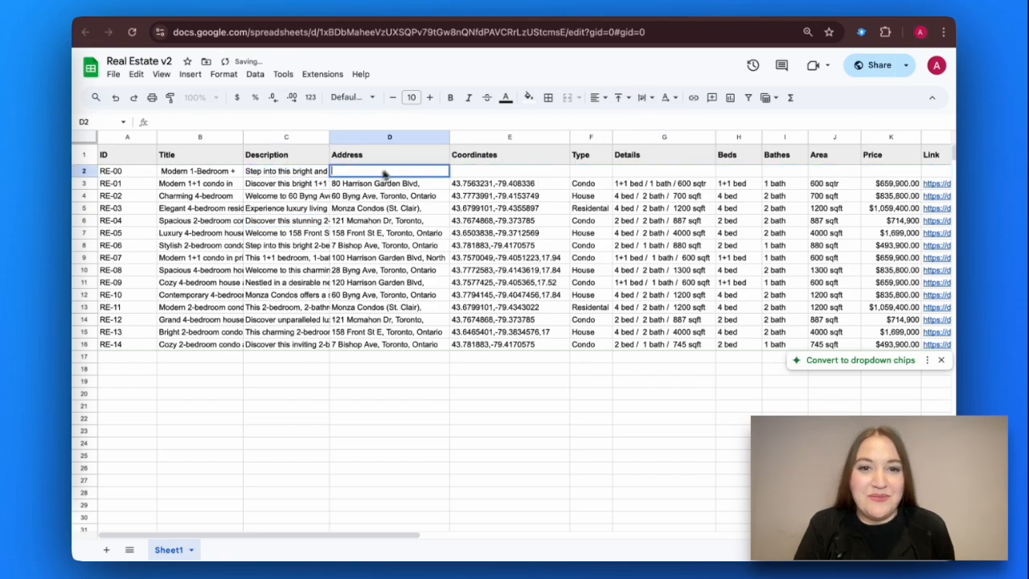
double_click(492, 173)
type("40.741895, -73.984928")
double_click(600, 172)
type("Condo")
left_click(641, 172)
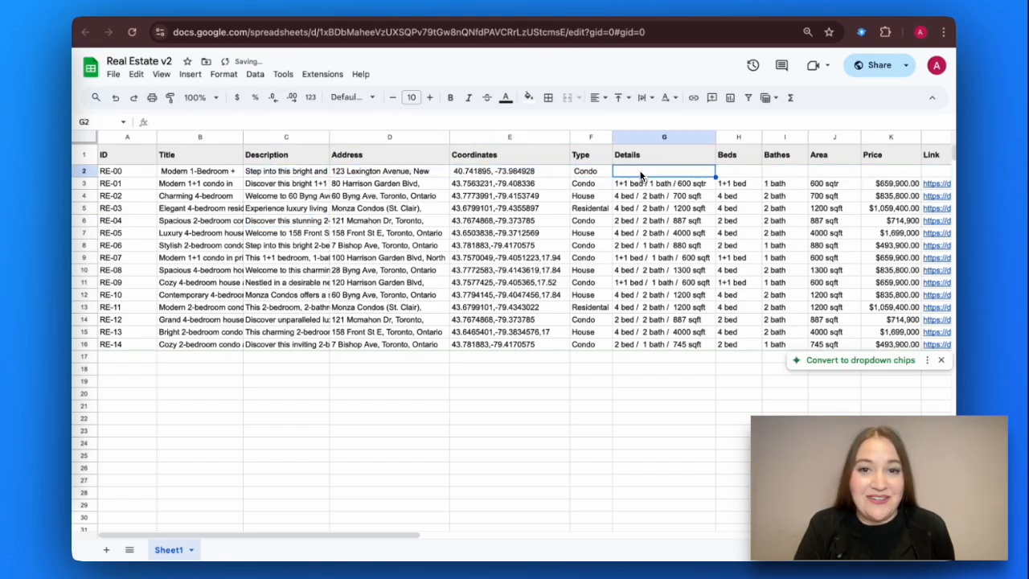
left_click(718, 173)
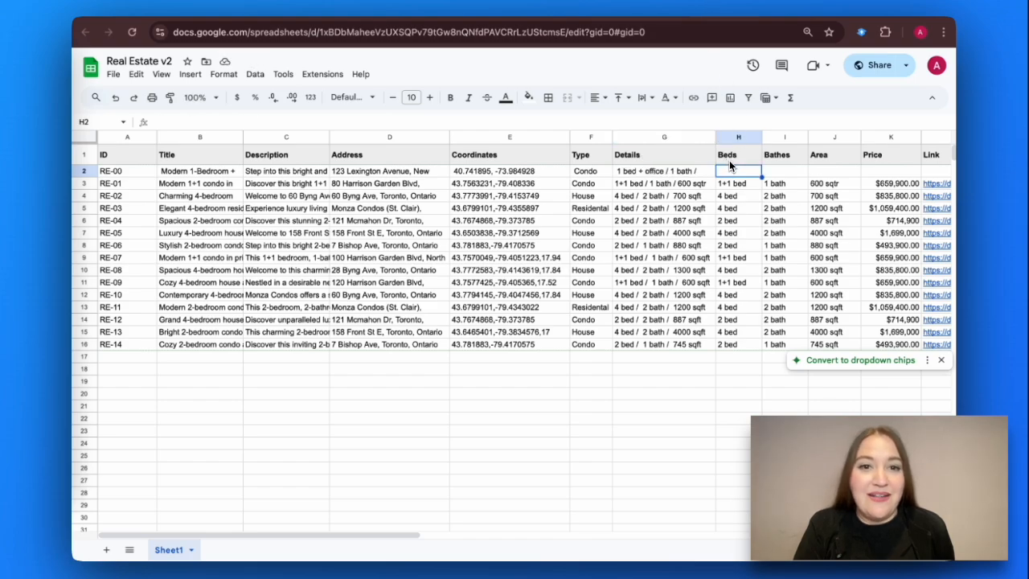
type("1 bed")
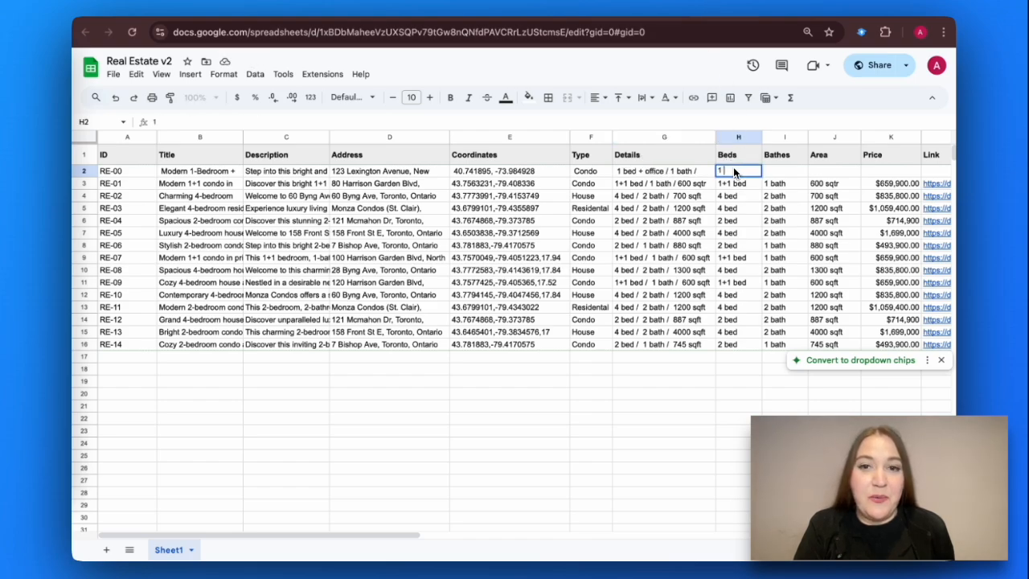
left_click(519, 157)
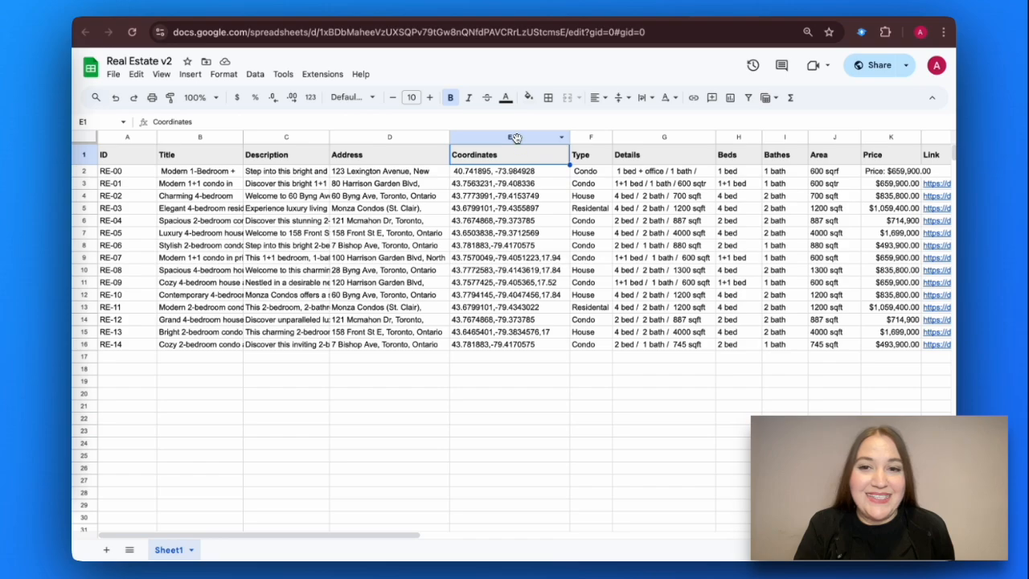
Step: Check the new row's Coordinates, Link and Home tour columns
left_click(515, 138)
scroll(611, 153, "right", 5)
left_click(689, 158)
left_click(686, 139)
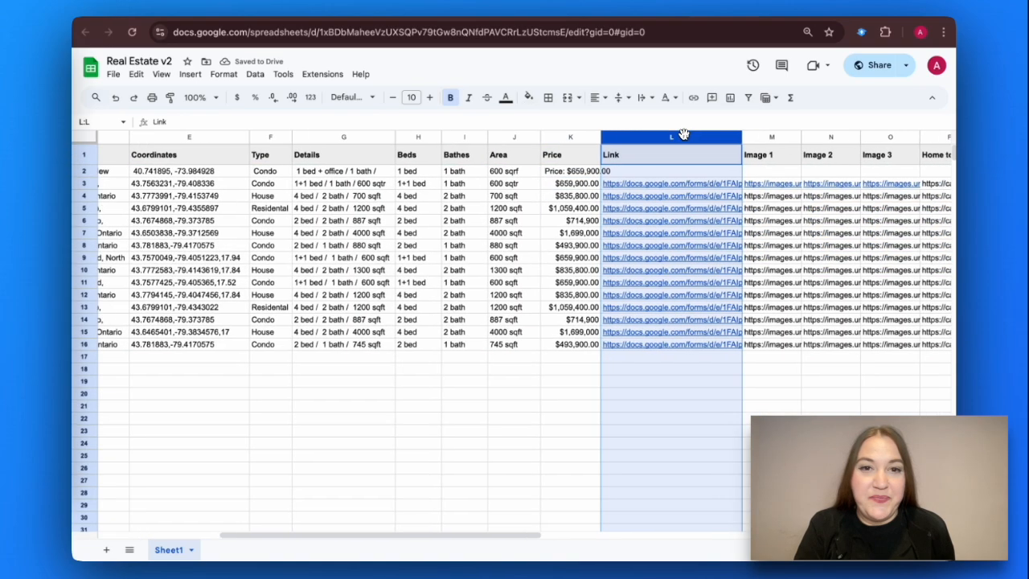
scroll(685, 141, "right", 3)
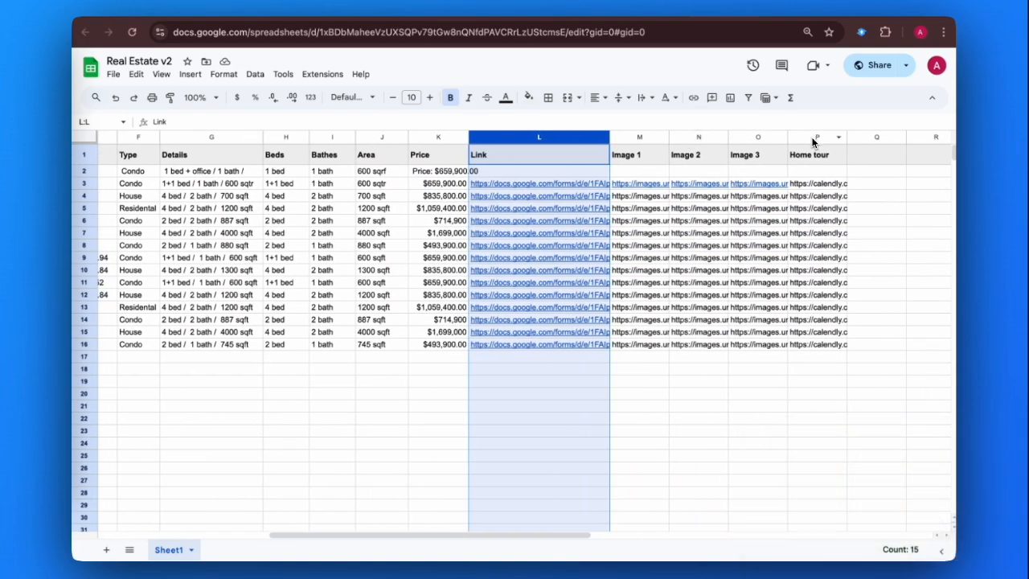
left_click(812, 137)
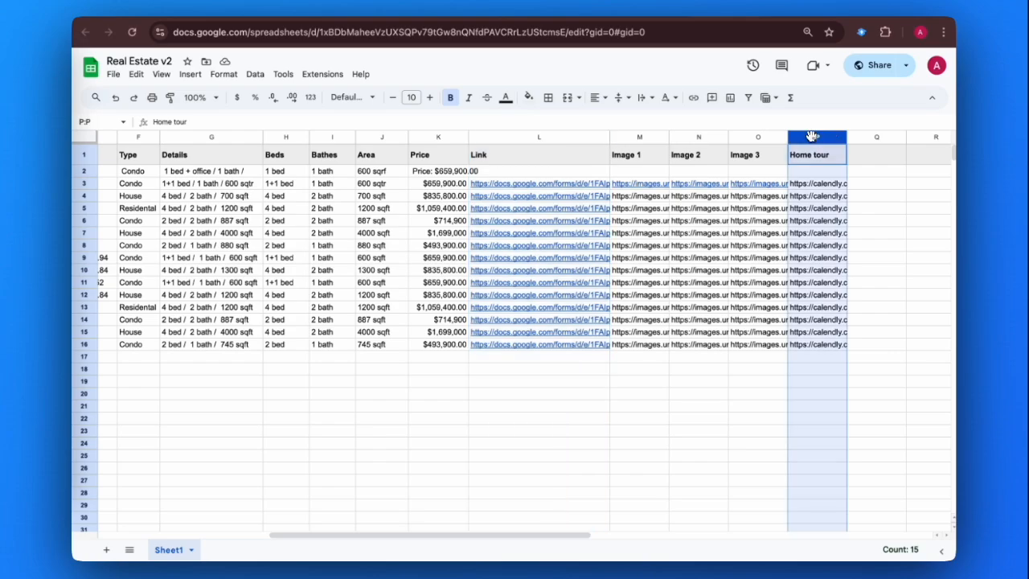
scroll(809, 138, "left", 10)
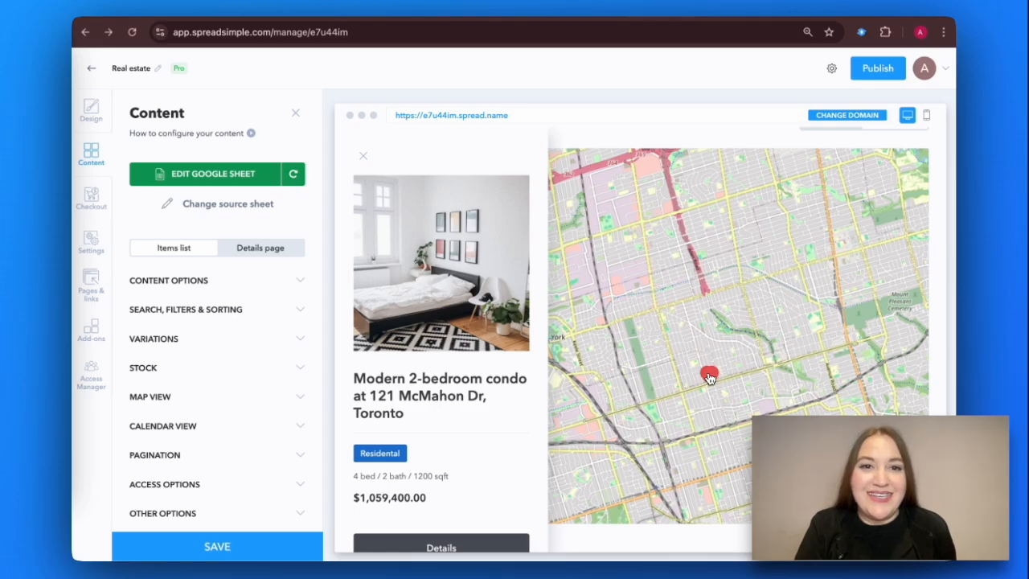
Step: Inspect listing pins and the 10-listing cluster on the map, then search Google Maps for 123 Lexington Avenue
scroll(709, 378, "down", 5)
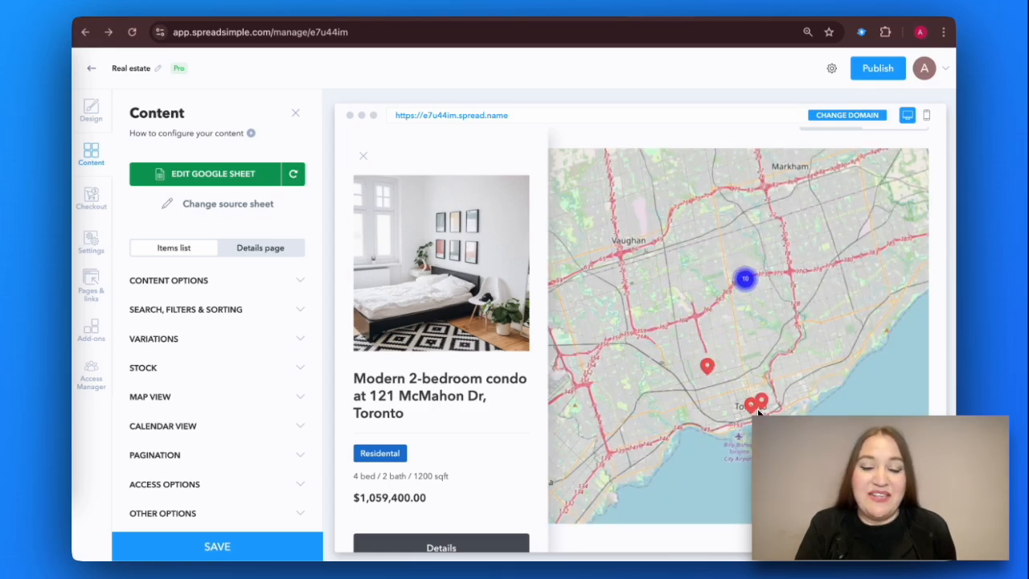
left_click(768, 406)
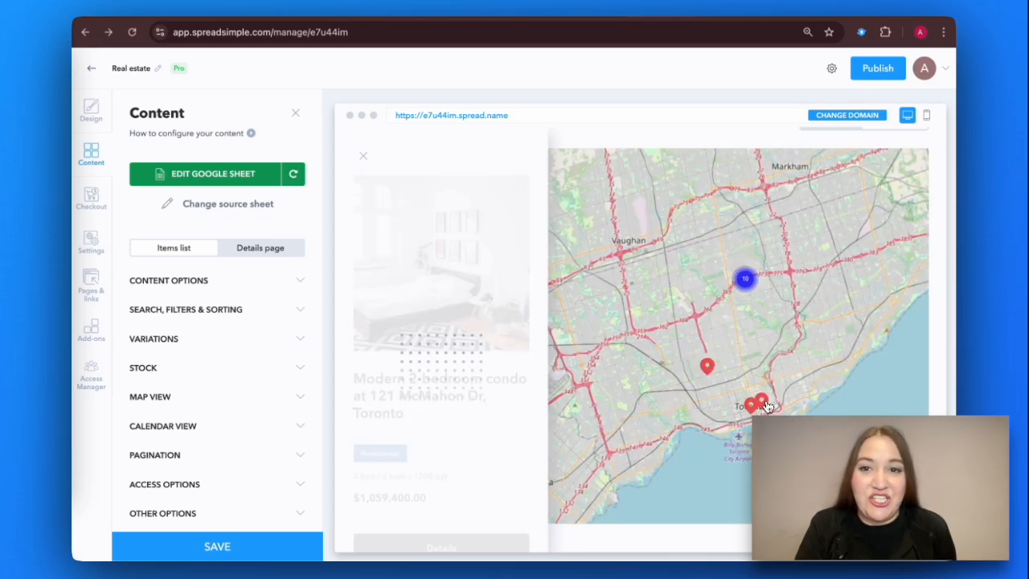
left_click(753, 411)
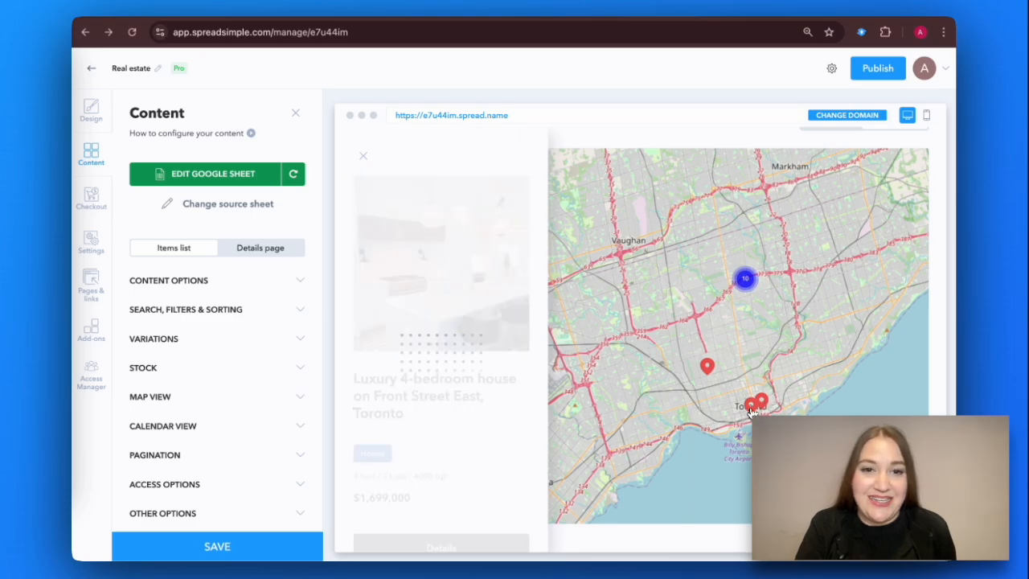
left_click(744, 278)
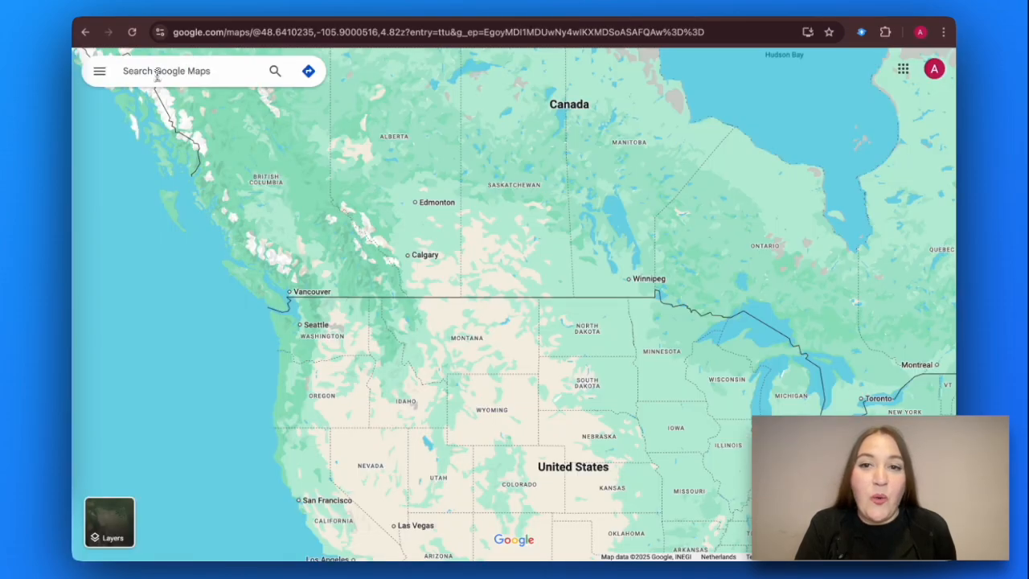
left_click(158, 72)
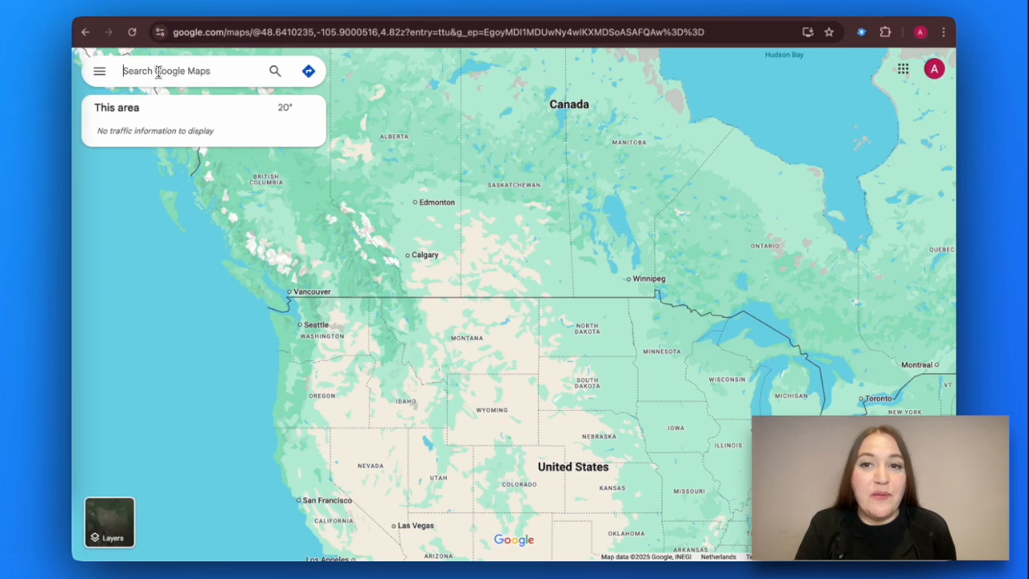
Step: Pick the 123 Lexington Ave suggestion and copy the pin's coordinates 40.74294, -73.98208
left_click(274, 73)
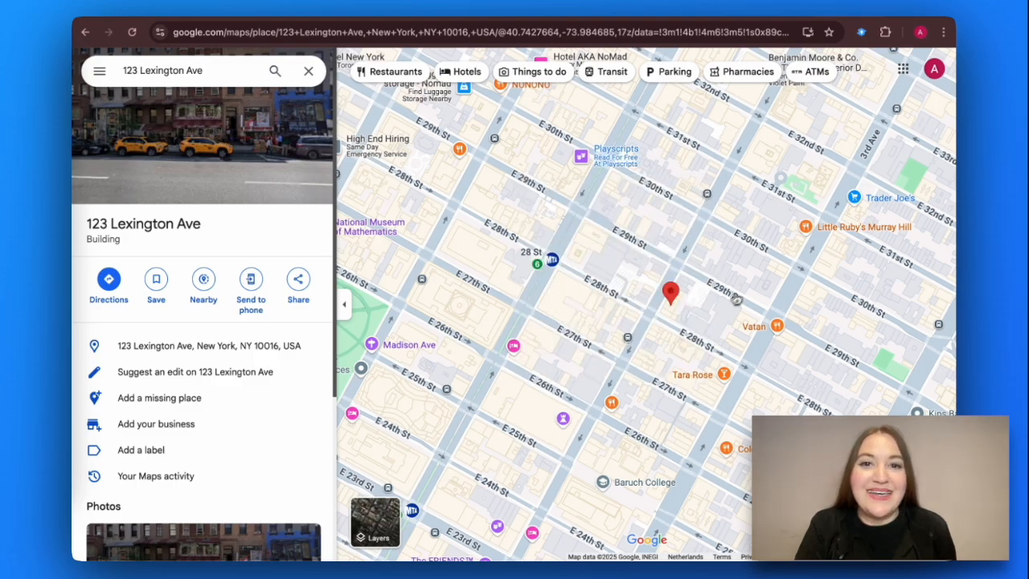
right_click(674, 296)
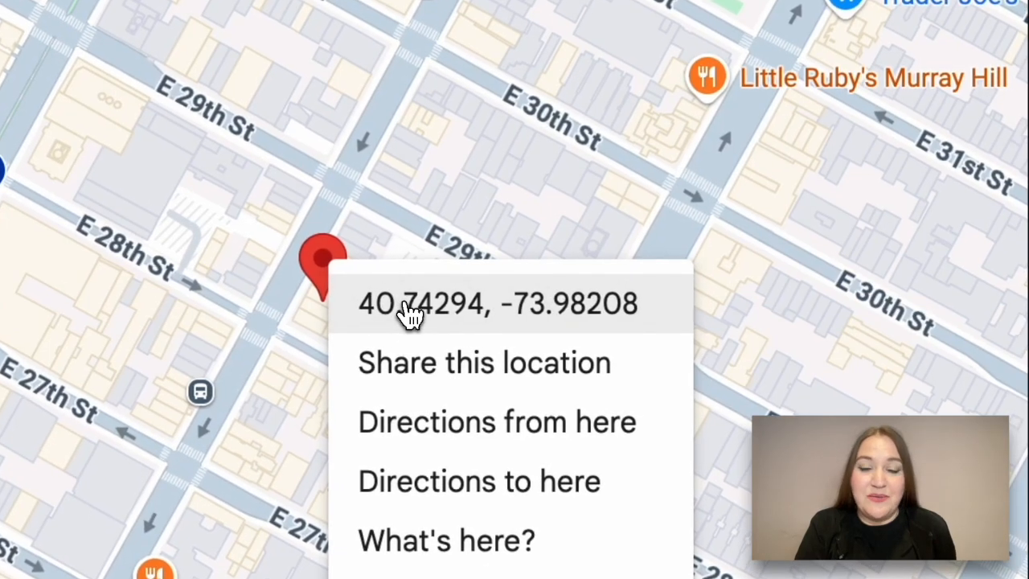
left_click(399, 301)
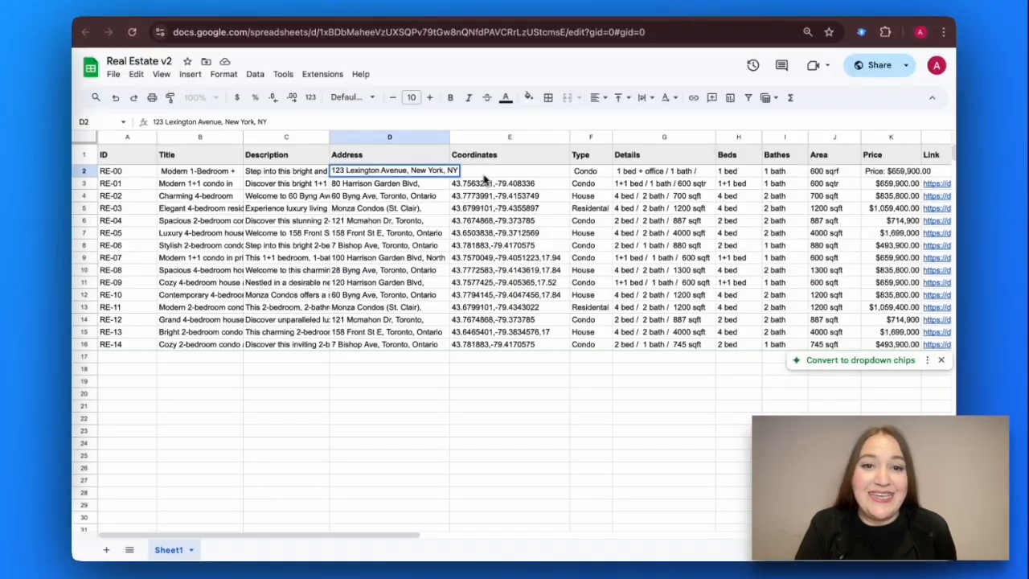
Step: Paste the copied 123 Lexington Ave coordinates into the RE-00 row's Coordinates cell E2
left_click(495, 172)
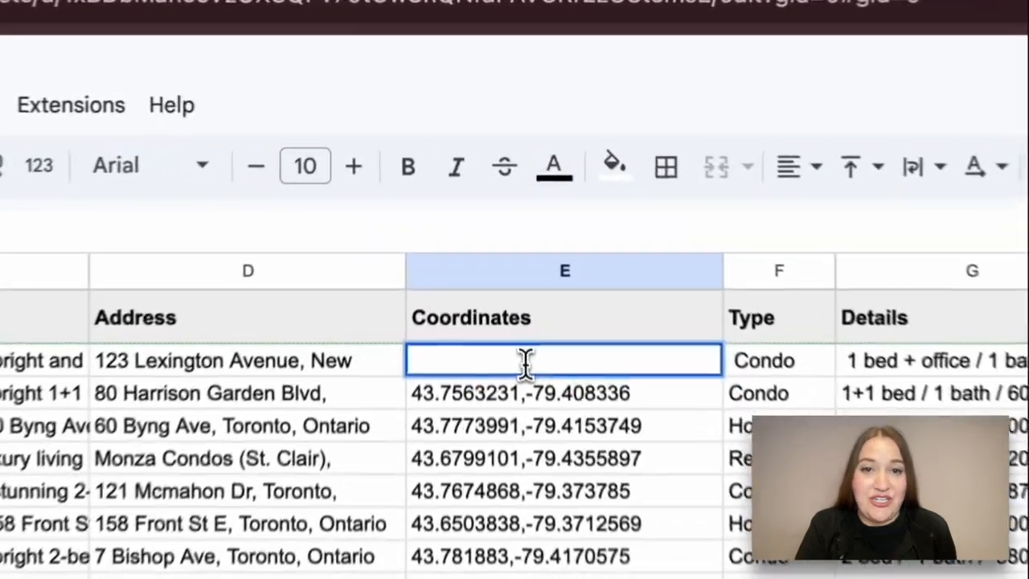
key("ctrl+v")
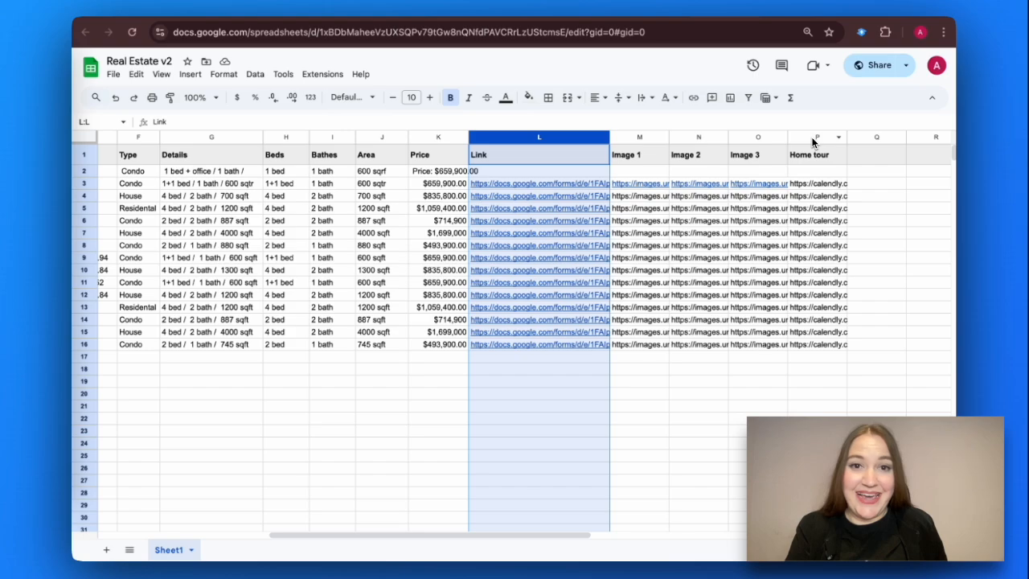
Step: On the live site, open the Modern 1+1 condo listing, read its description, and open the agent request form
left_click(812, 136)
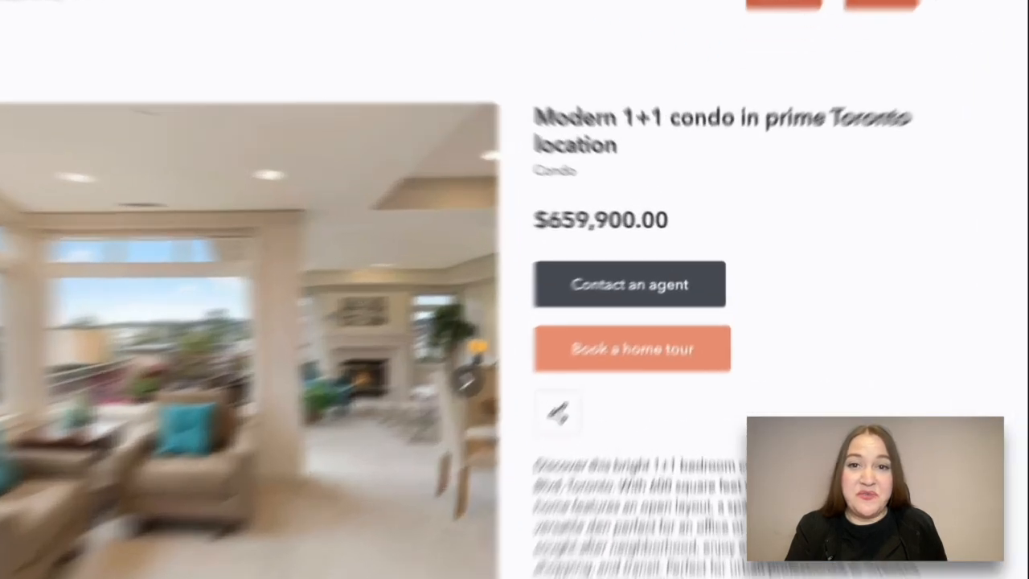
scroll(868, 133, "down", 1)
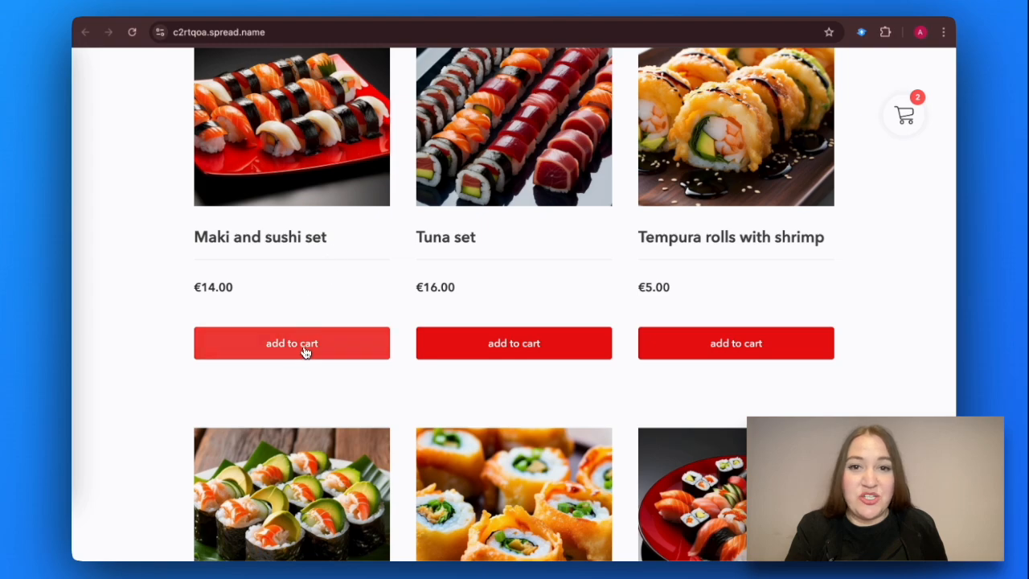
left_click(306, 351)
scroll(443, 388, "down", 3)
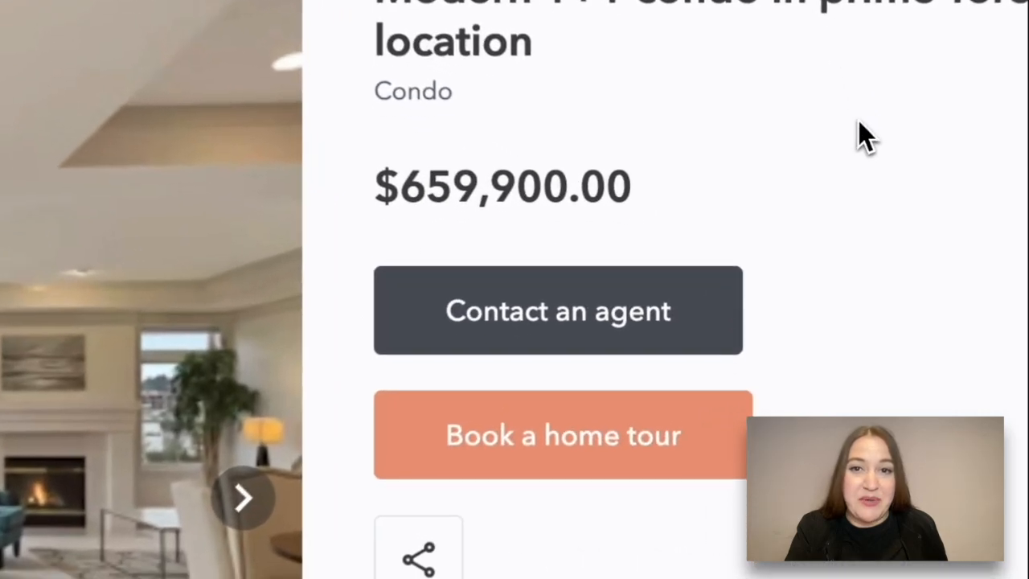
scroll(863, 120, "down", 3)
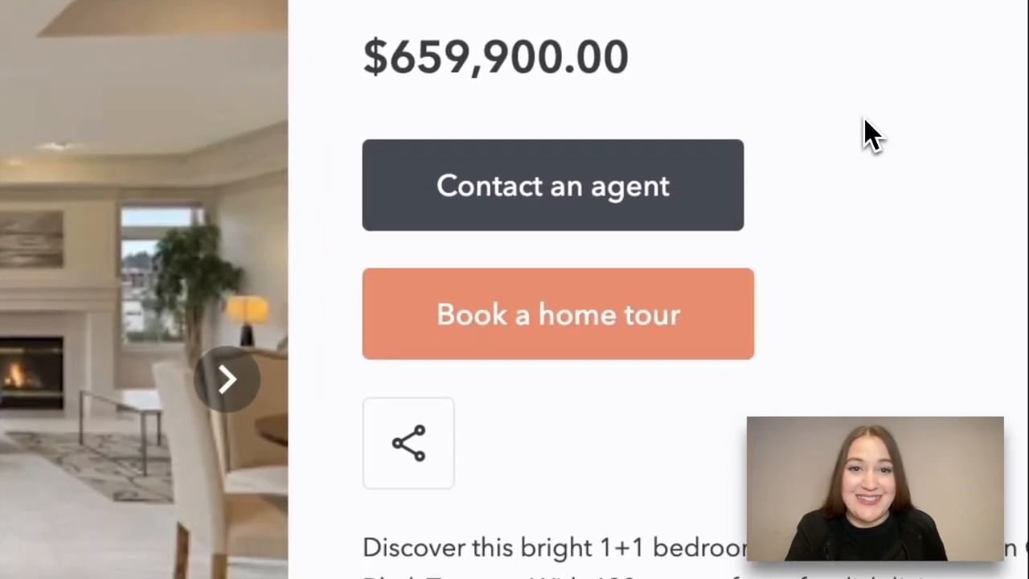
scroll(871, 135, "down", 2)
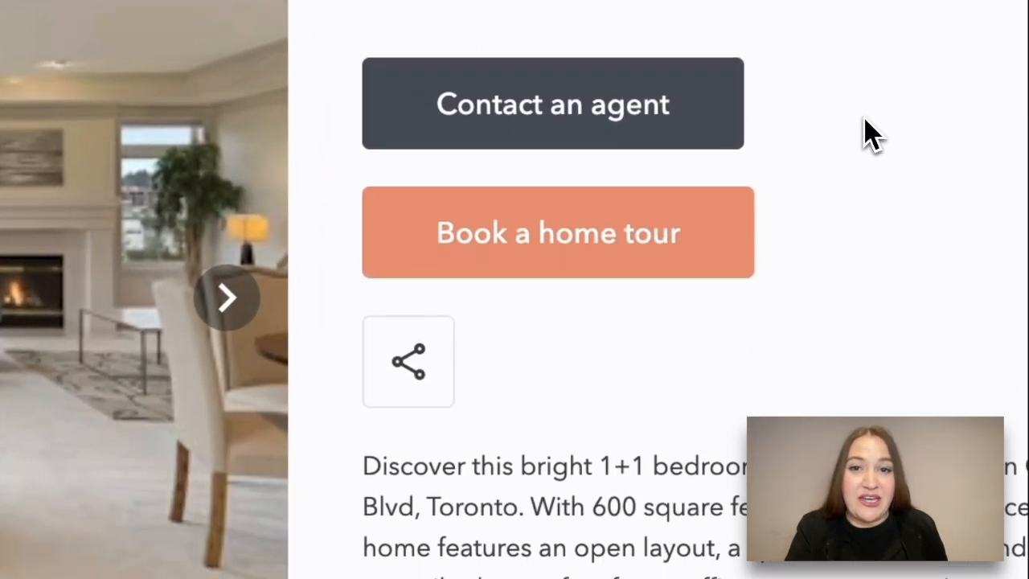
scroll(872, 135, "down", 1)
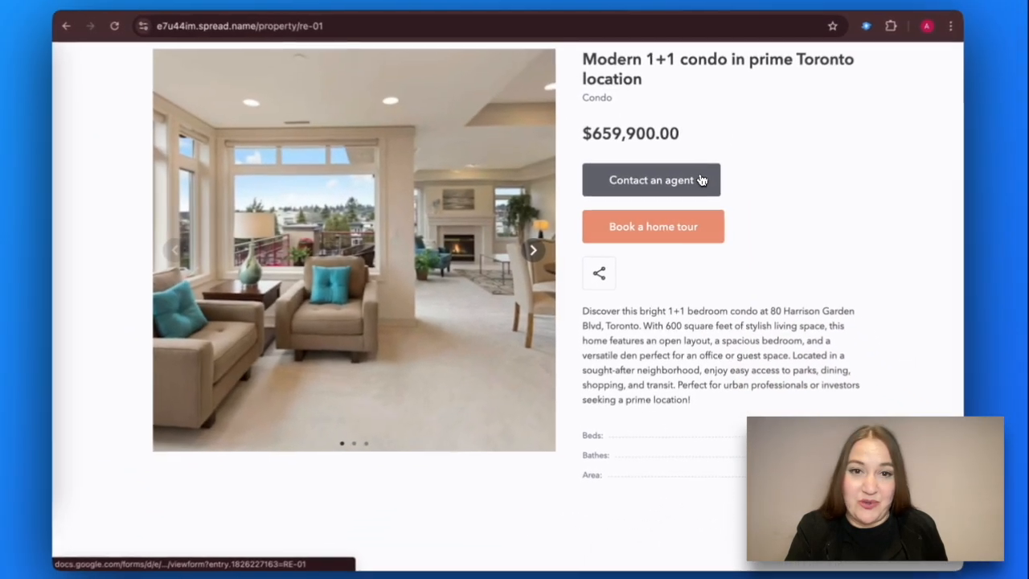
left_click(699, 180)
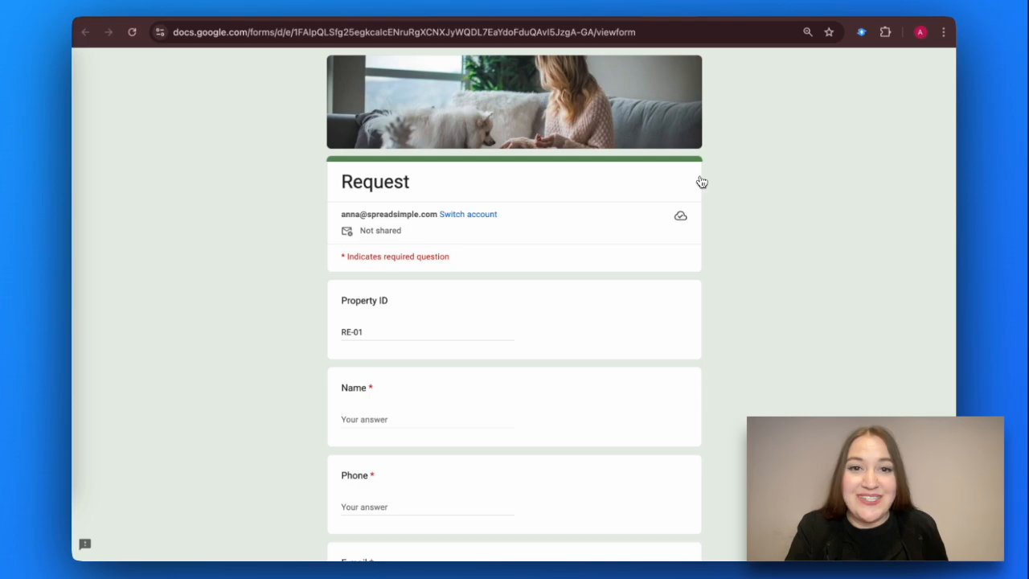
Step: Review the Request form prefilled with Property ID RE-01, then open the Home tour booking calendar
scroll(701, 182, "down", 3)
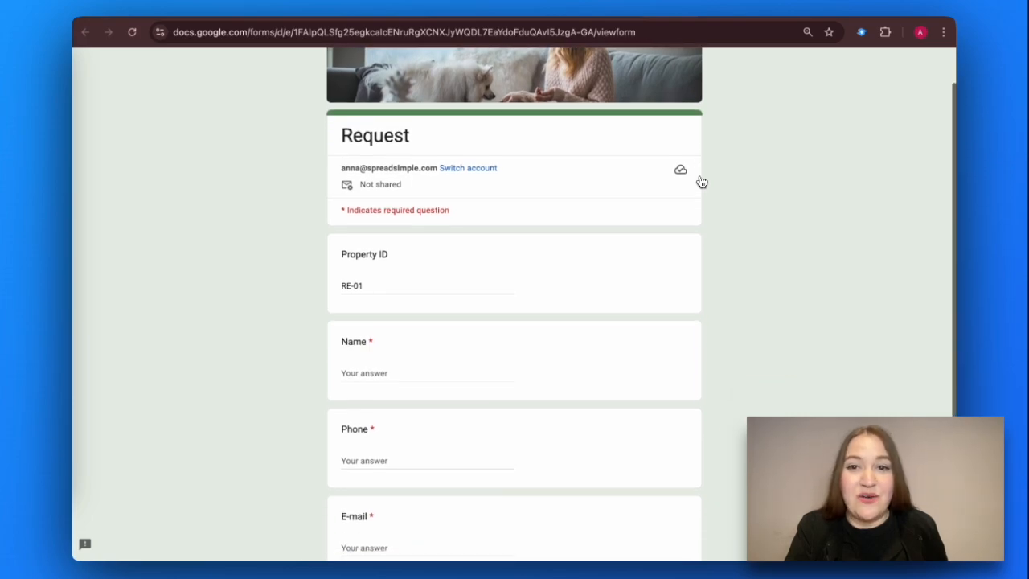
scroll(699, 182, "down", 2)
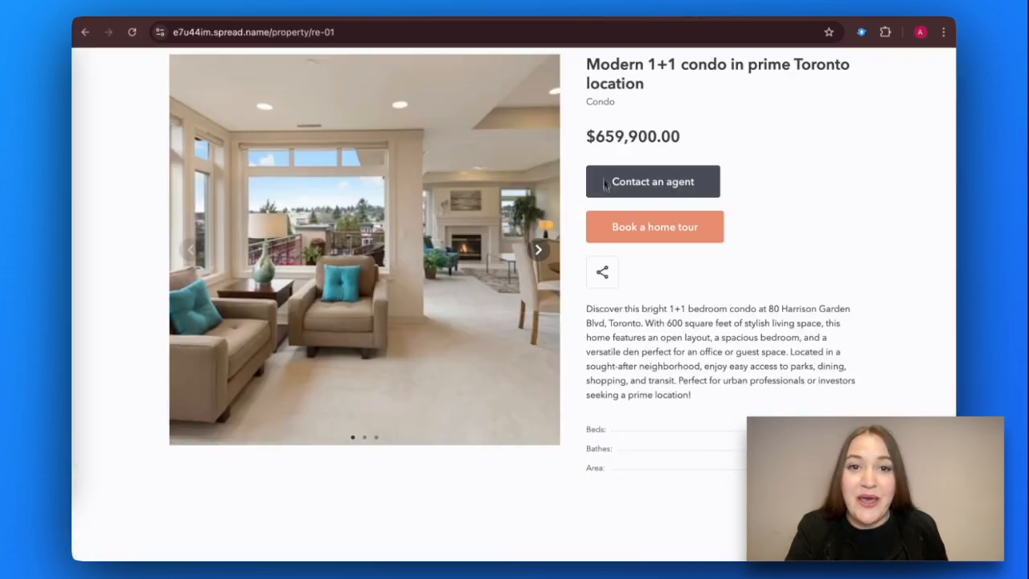
left_click(652, 226)
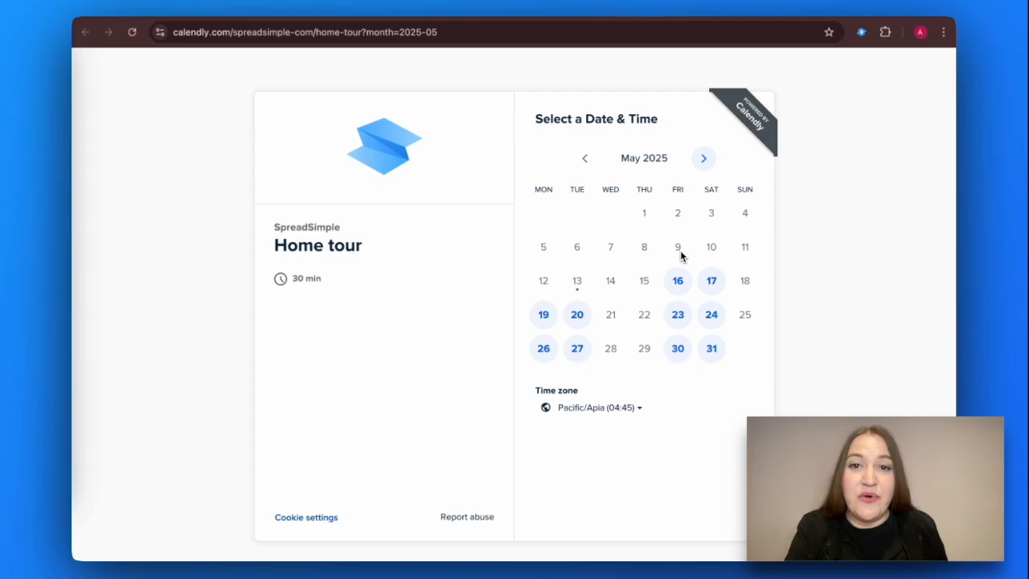
Step: Pick Friday, May 23, 2025 at 22:30 for the 30-minute home tour
left_click(676, 316)
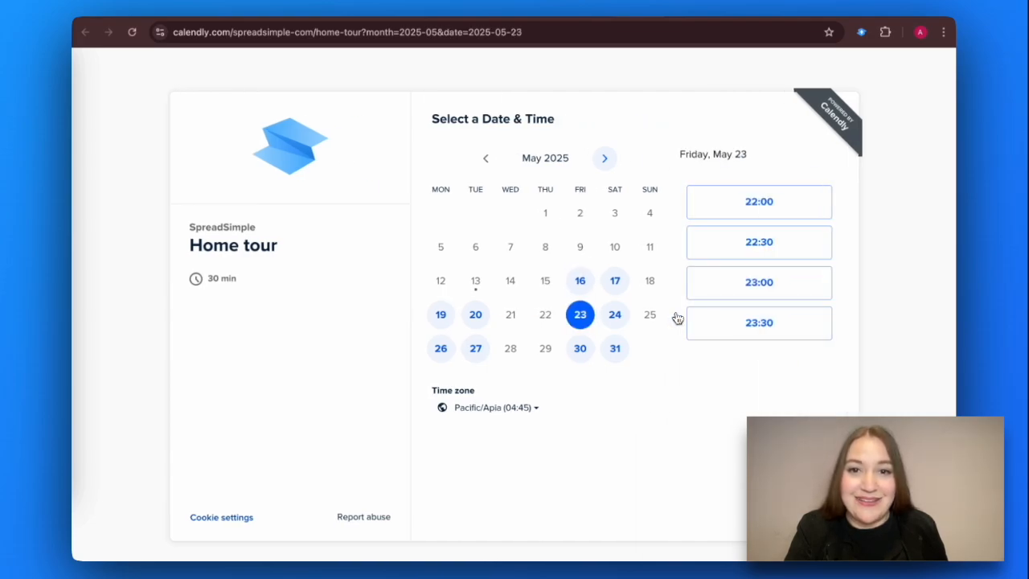
left_click(770, 243)
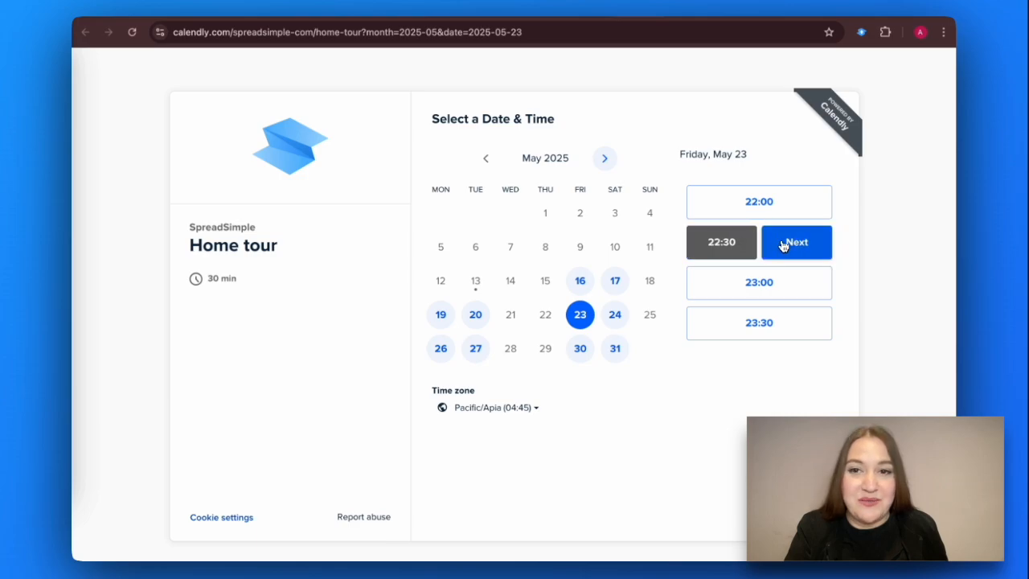
left_click(789, 246)
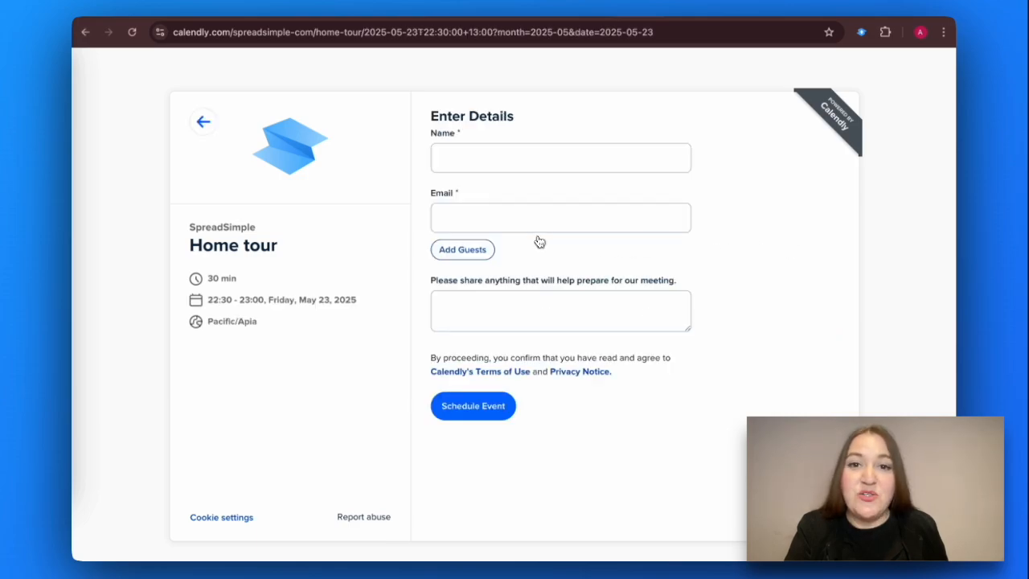
Step: Enter the guest's e-mail and a note about attending with three dogs, then schedule the tour
left_click(474, 222)
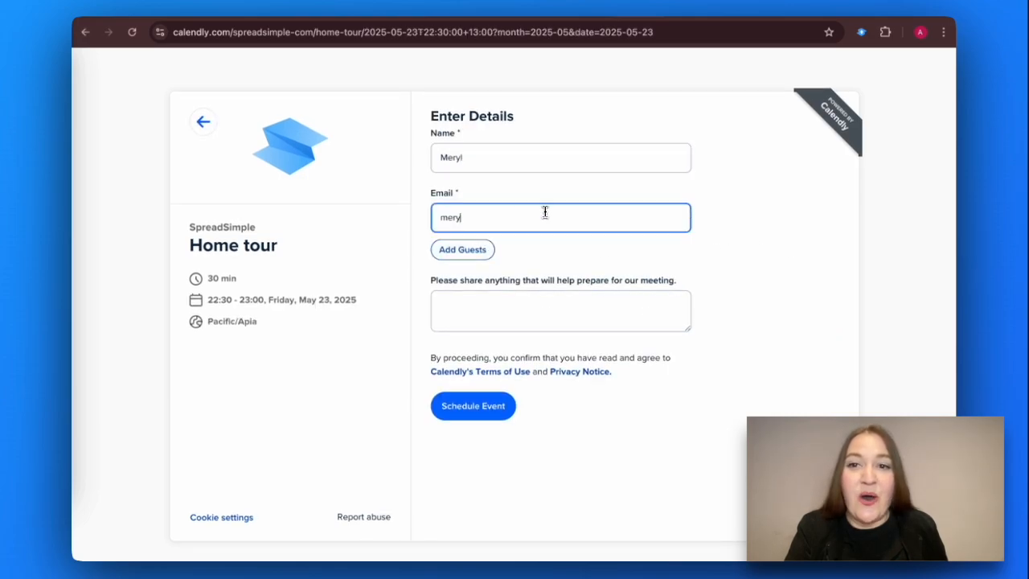
left_click(515, 311)
type("I'll be attending the meeting with three dogs")
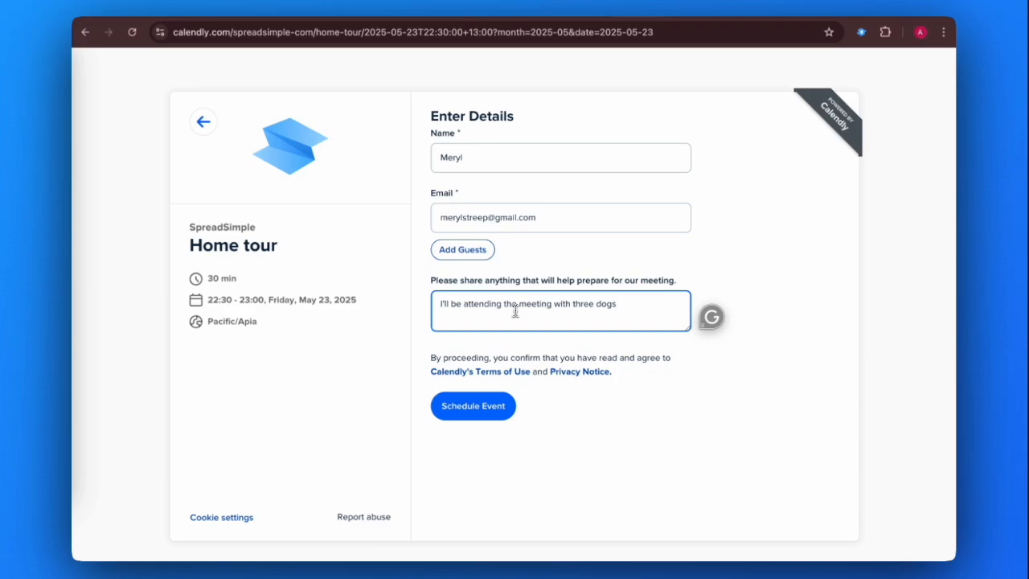
left_click(480, 412)
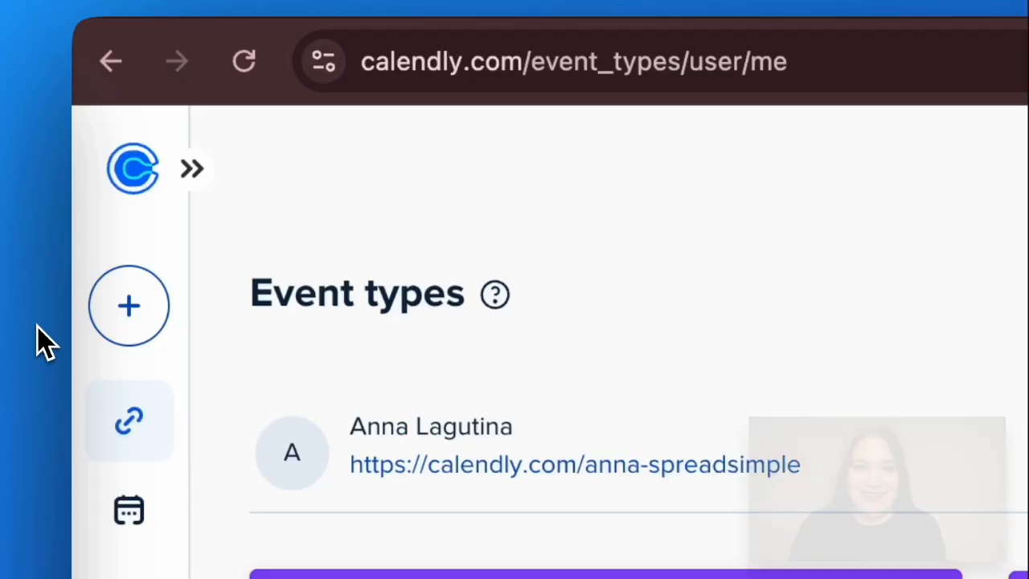
Step: Create a one-on-one Calendly meeting type and paste its booking link into Home tour cell P2
left_click(274, 312)
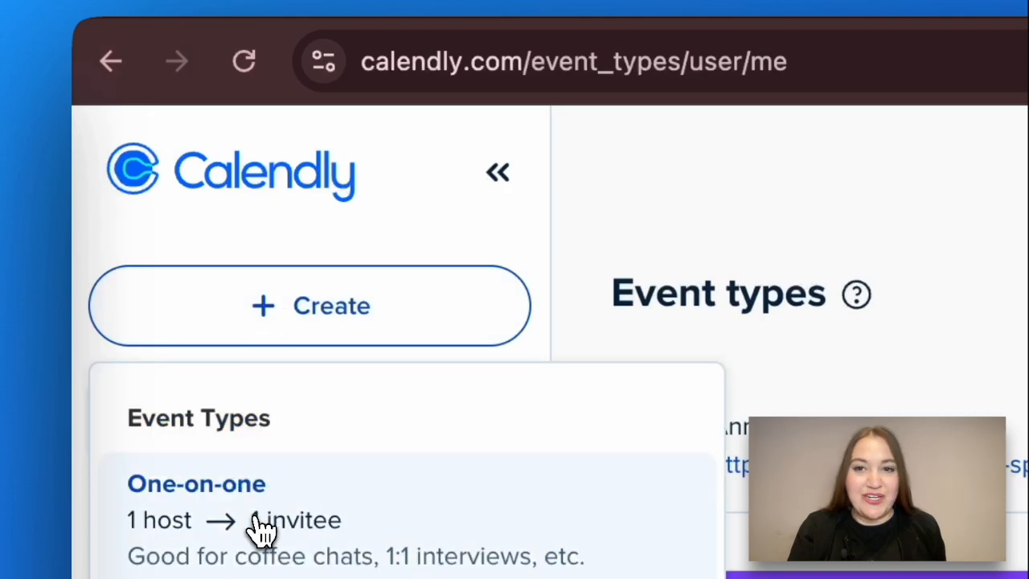
left_click(265, 524)
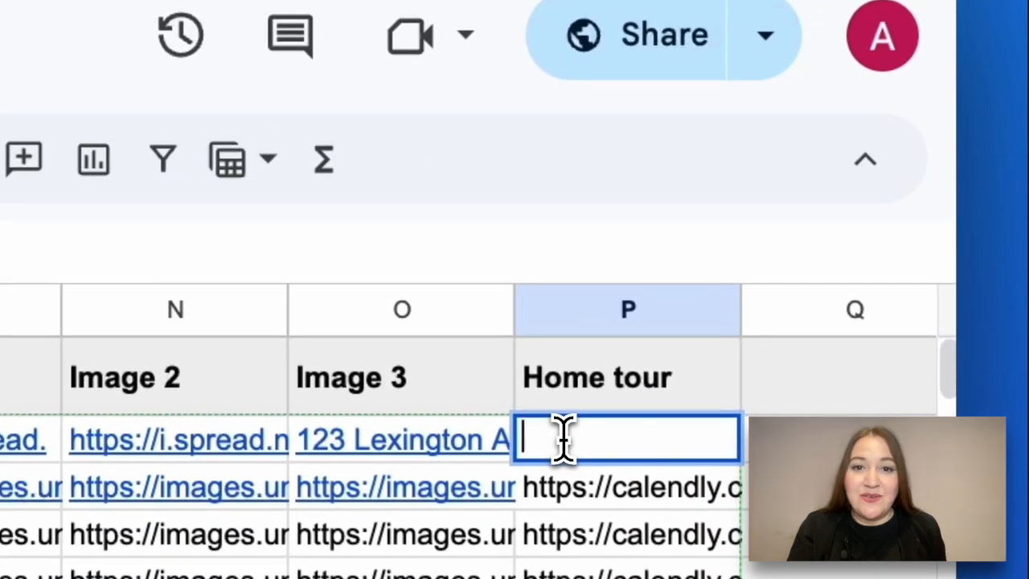
type("https://calendly.com/example-com/home-tour")
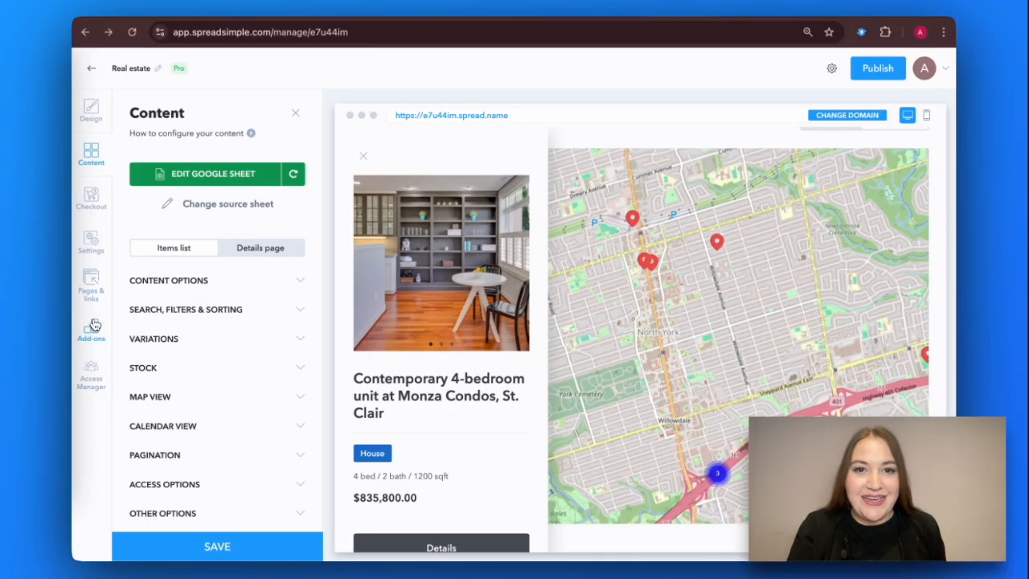
Step: Enable the Calendly add-on under Add-ons > Calendar with its floating Schedule Time button, and save
left_click(92, 325)
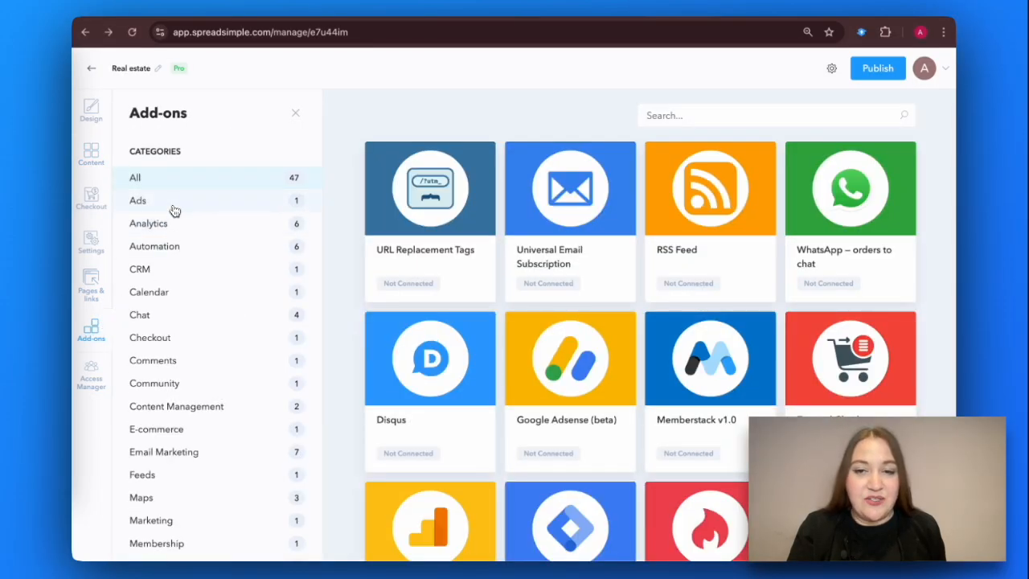
left_click(213, 291)
left_click(403, 267)
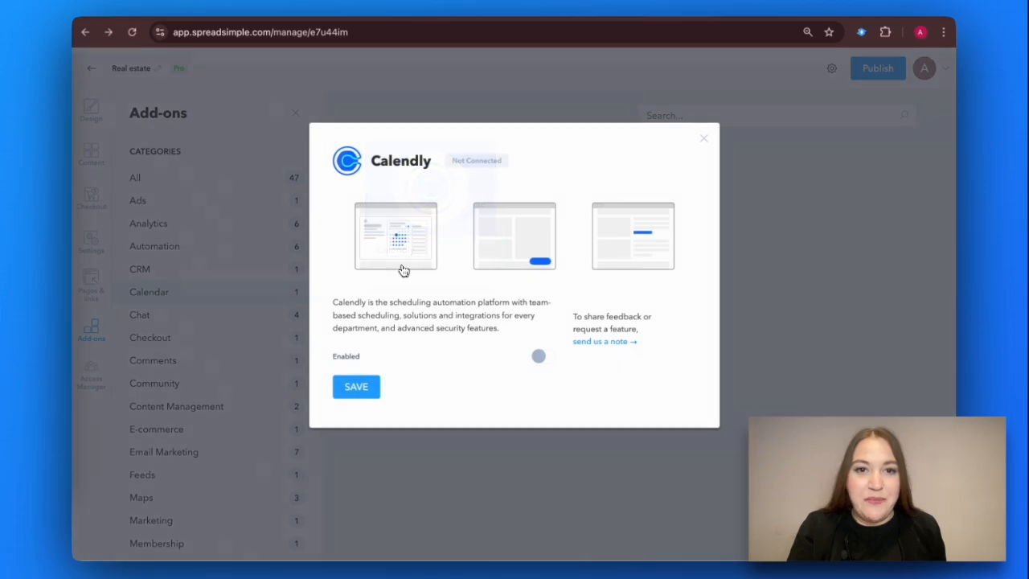
left_click(540, 356)
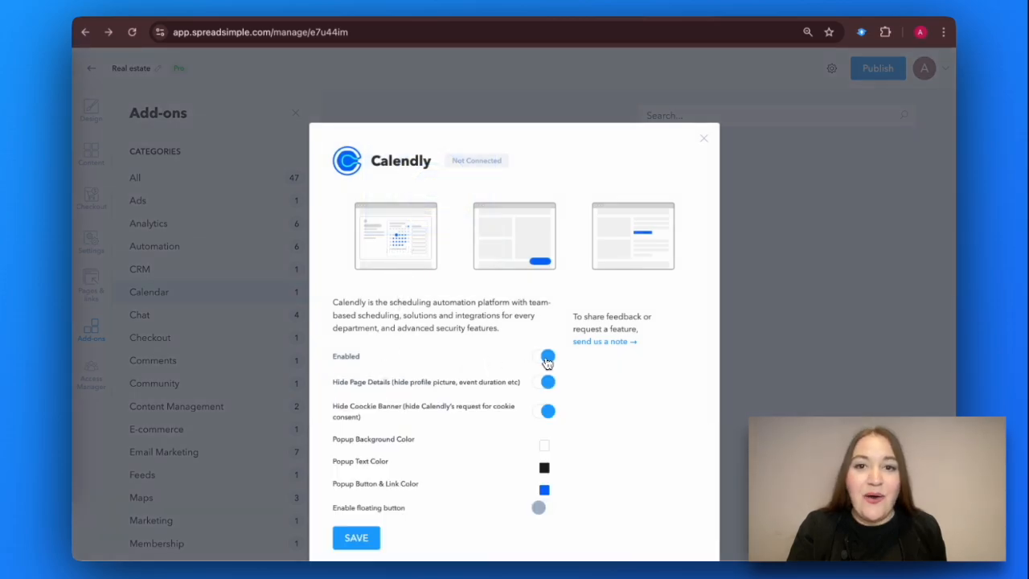
scroll(547, 361, "down", 2)
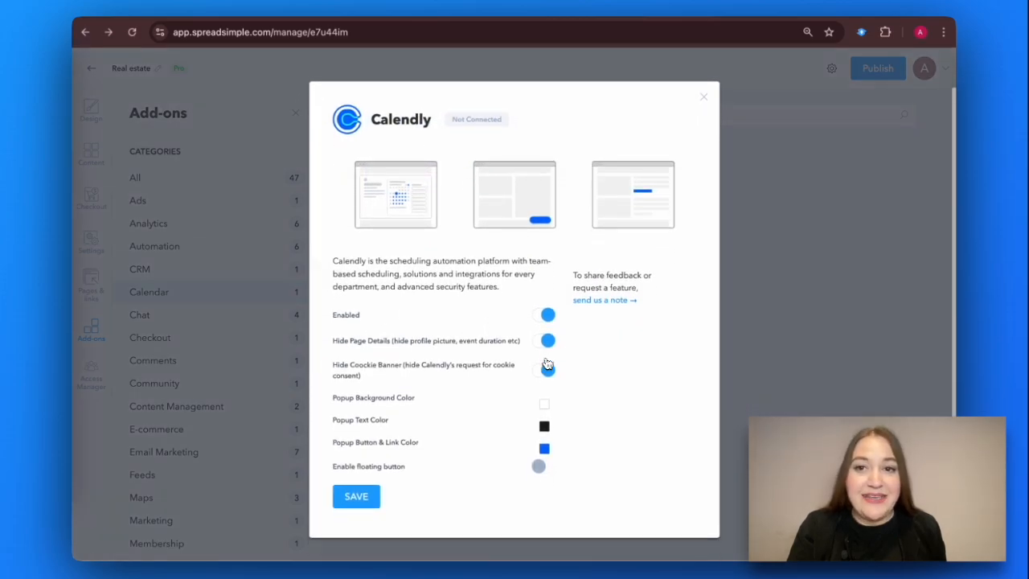
left_click(544, 467)
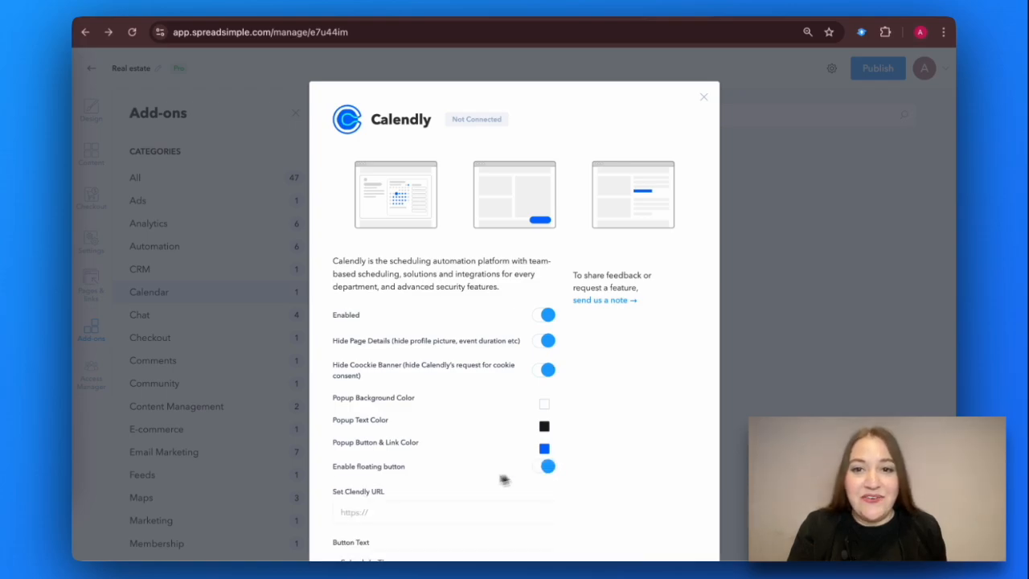
scroll(447, 479, "down", 3)
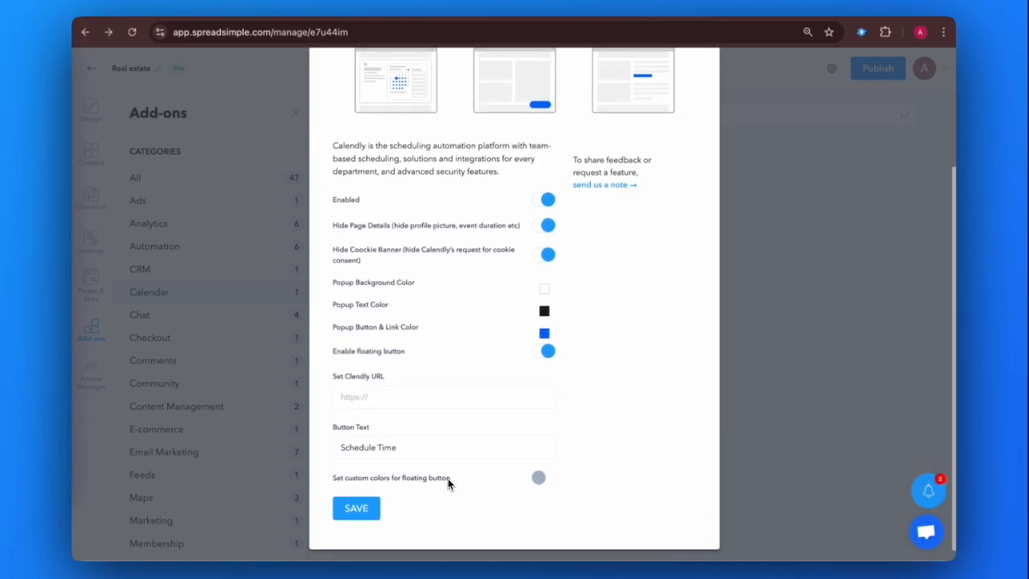
scroll(448, 478, "down", 1)
left_click(361, 497)
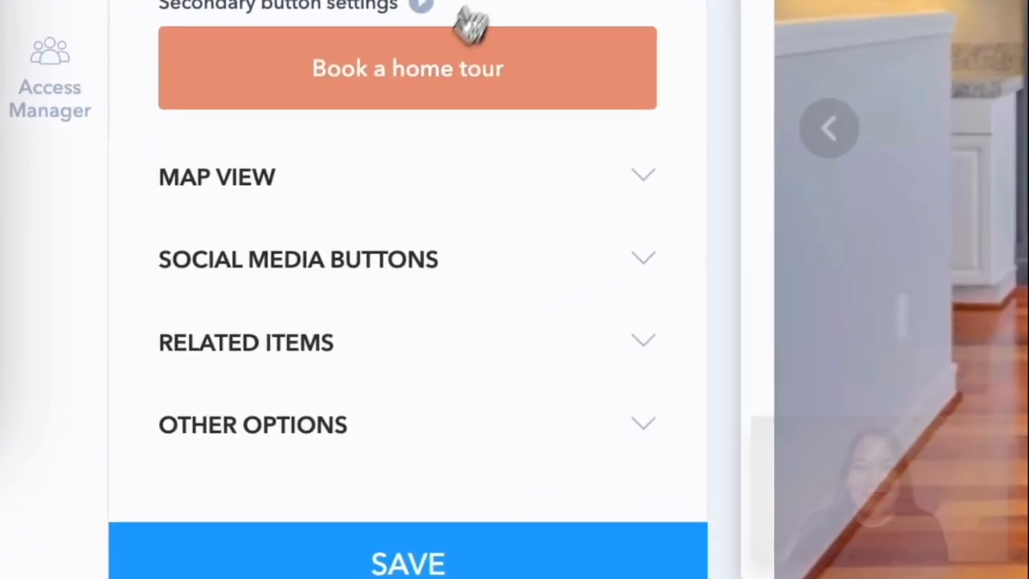
Step: Enable the Book a home tour secondary button in Details page settings, then return to the Calendly add-on
left_click(427, 75)
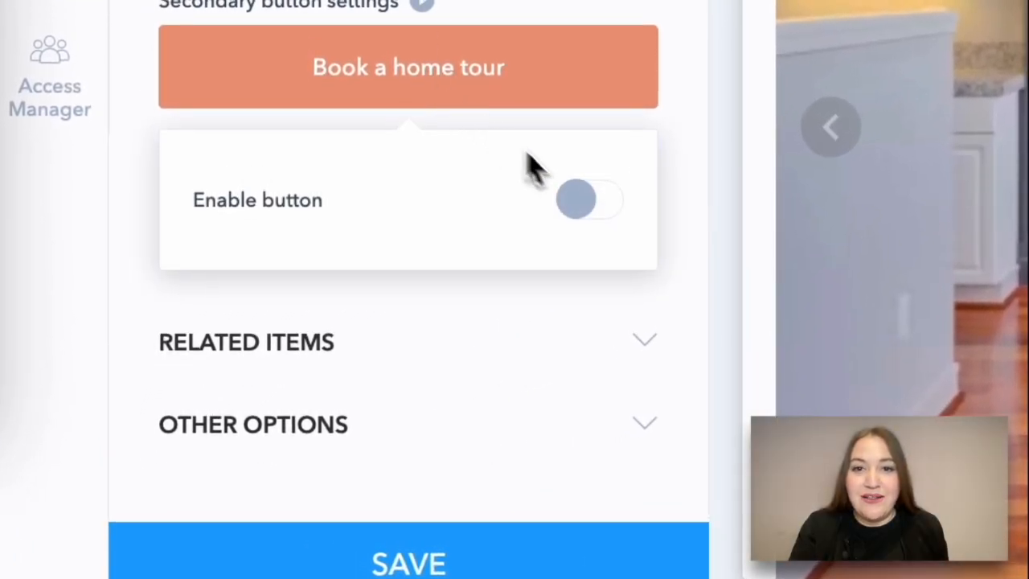
left_click(595, 202)
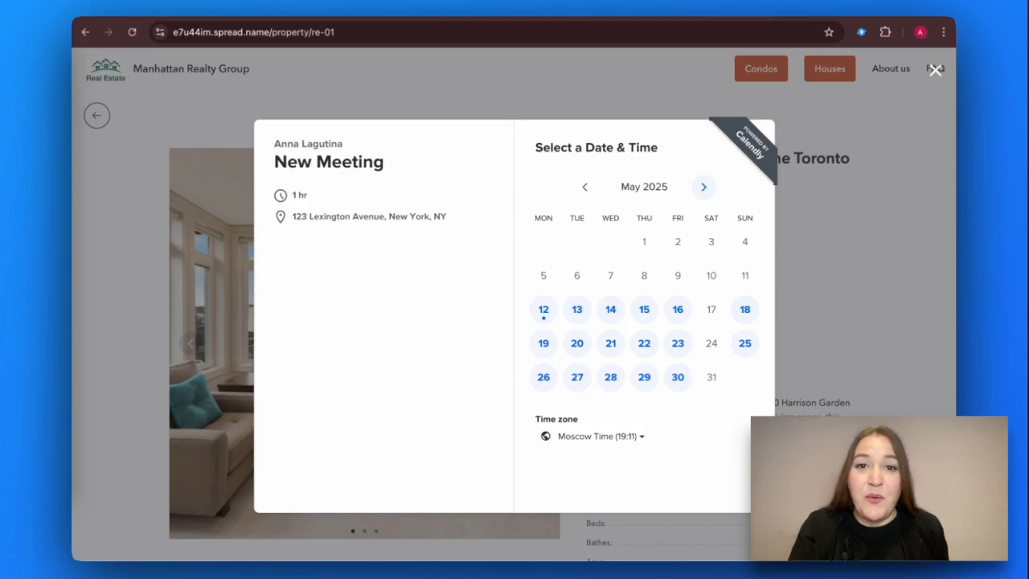
left_click(533, 8)
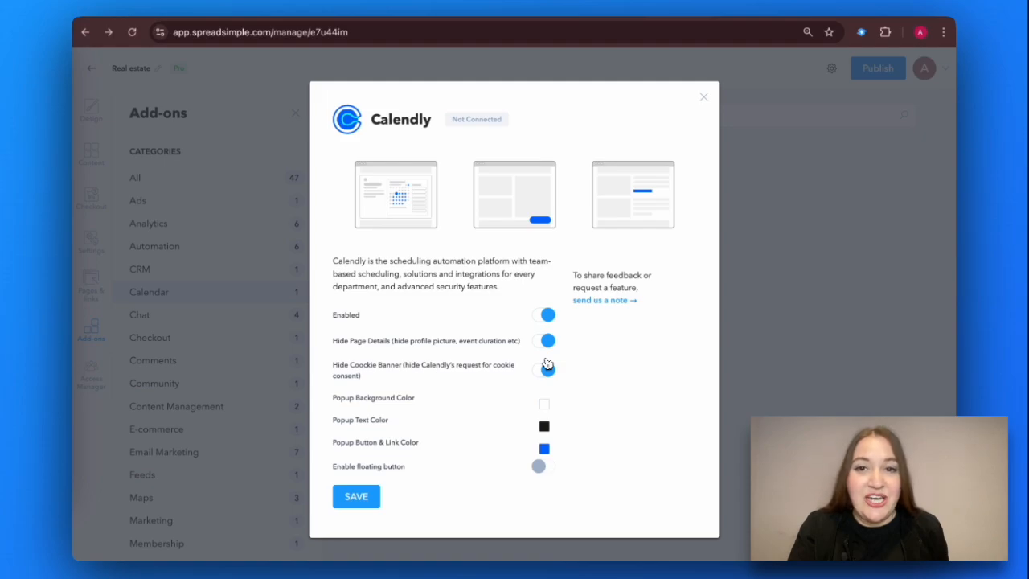
Step: Turn the floating button back on, paste the Calendly booking URL into Set Calendly URL, and save
left_click(543, 467)
scroll(458, 480, "down", 3)
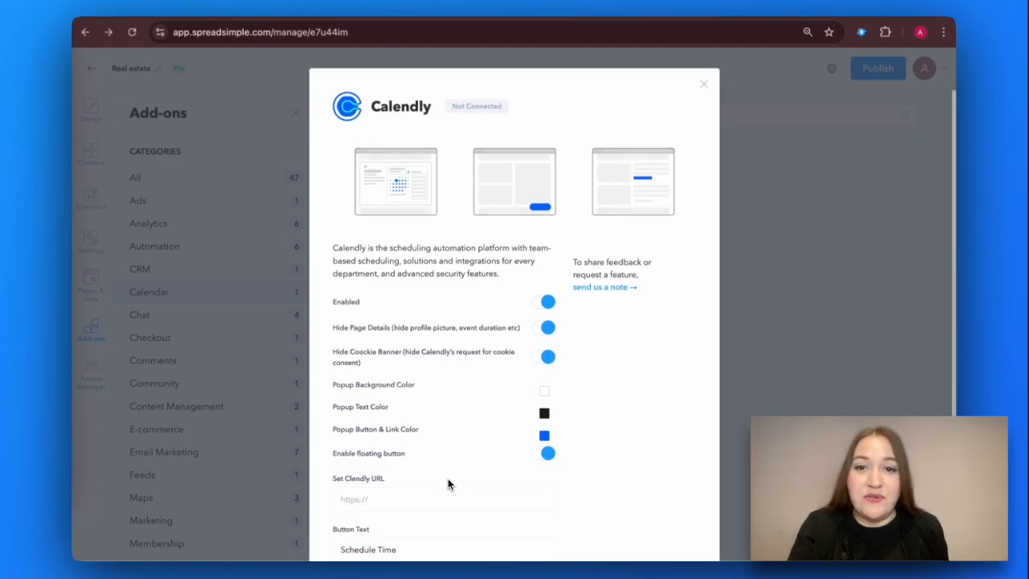
scroll(447, 478, "down", 1)
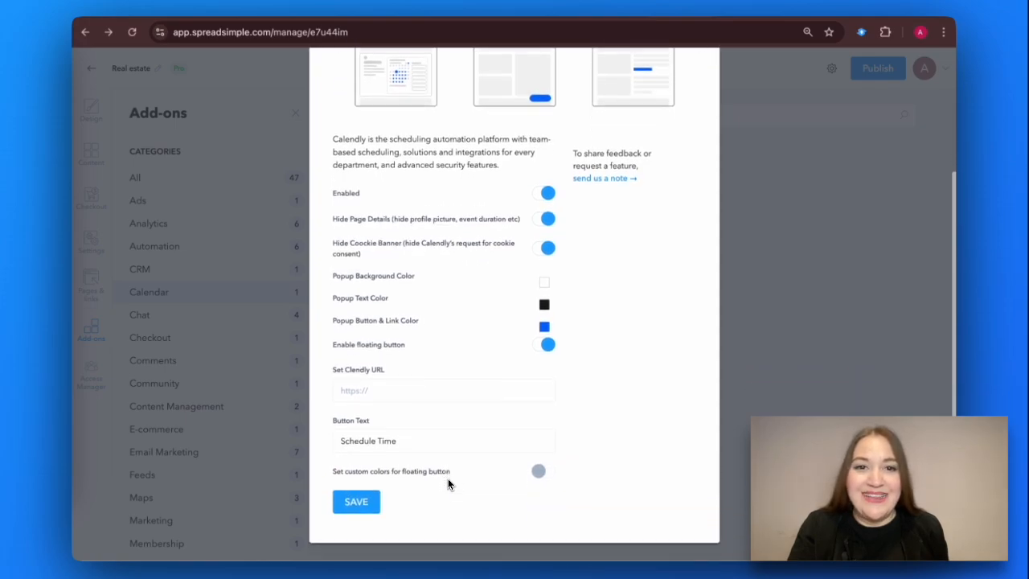
left_click(388, 383)
type("https://calendly.com/anna-spreadsimple/new-meeting")
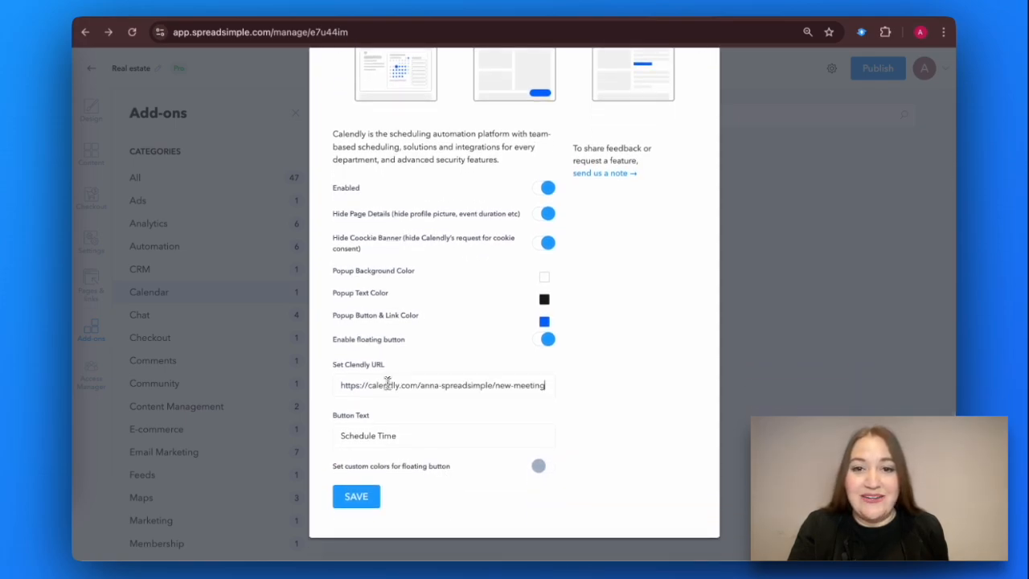
left_click(364, 503)
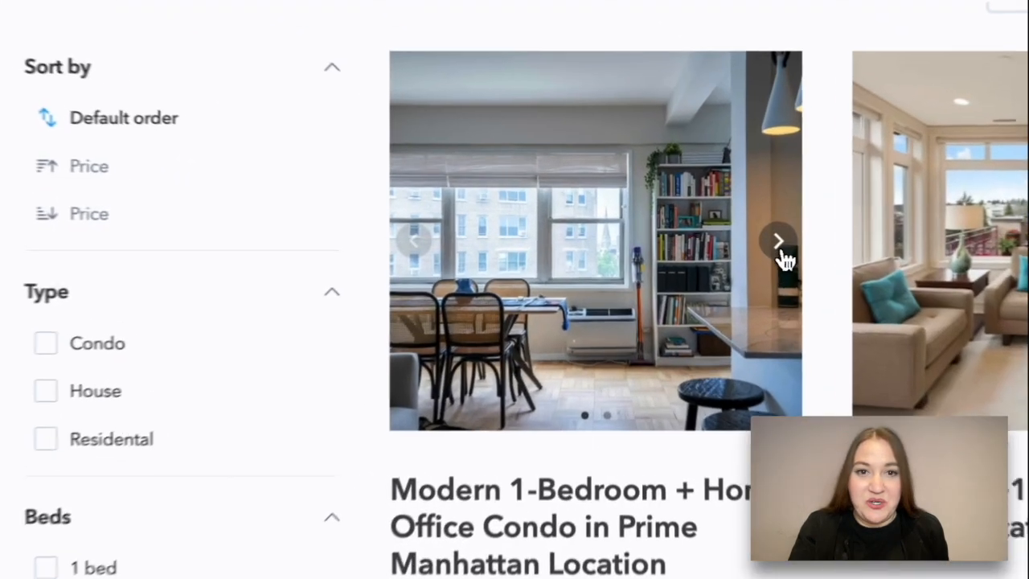
Step: Under Content Options, set the listing cards' Subtitle to the Title column
left_click(701, 242)
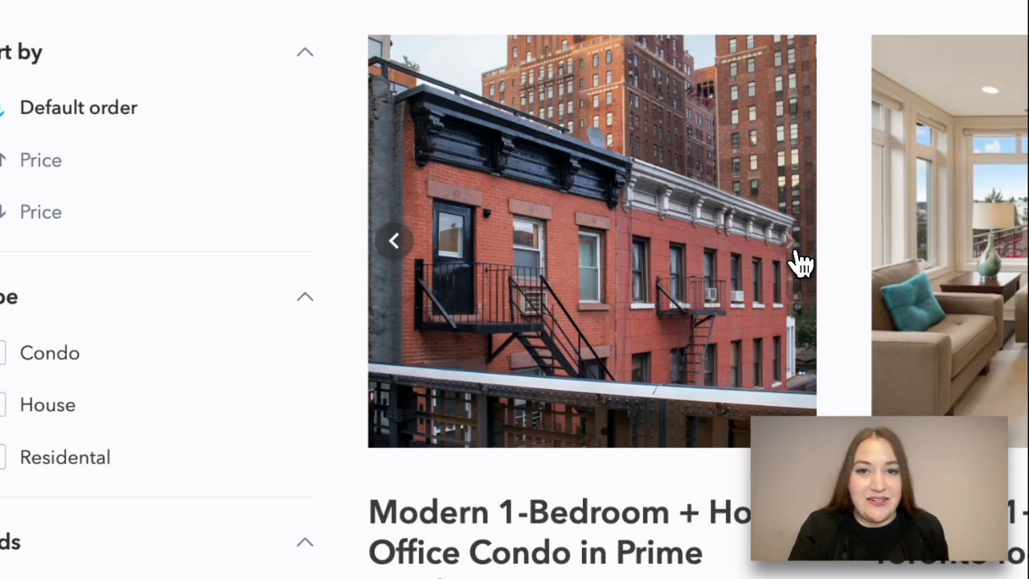
scroll(591, 322, "down", 3)
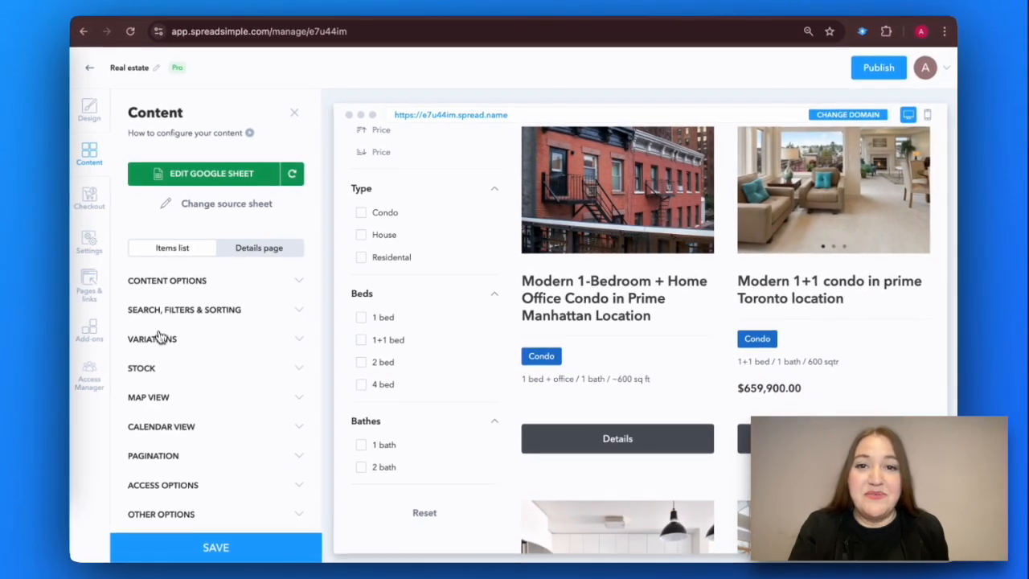
left_click(173, 282)
scroll(241, 305, "down", 2)
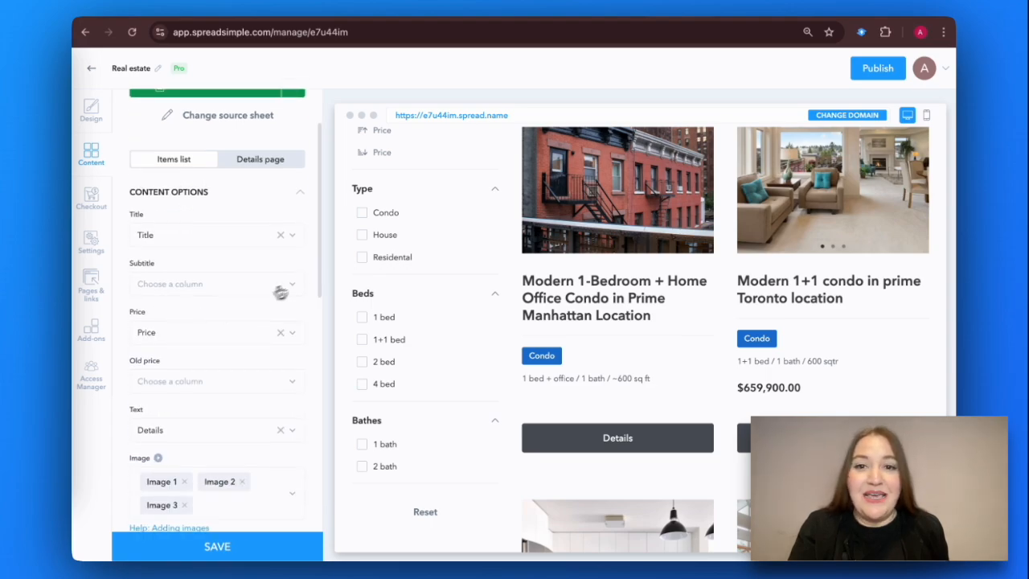
left_click(294, 289)
left_click(186, 373)
Step: Look through the Details page settings and its subtitle column choices
scroll(253, 395, "down", 3)
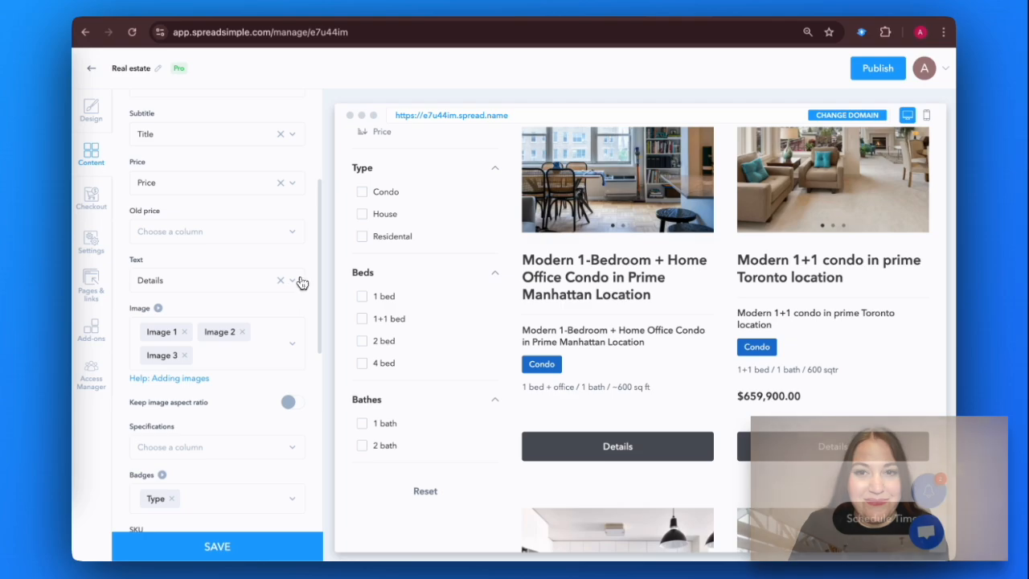
scroll(296, 286, "down", 3)
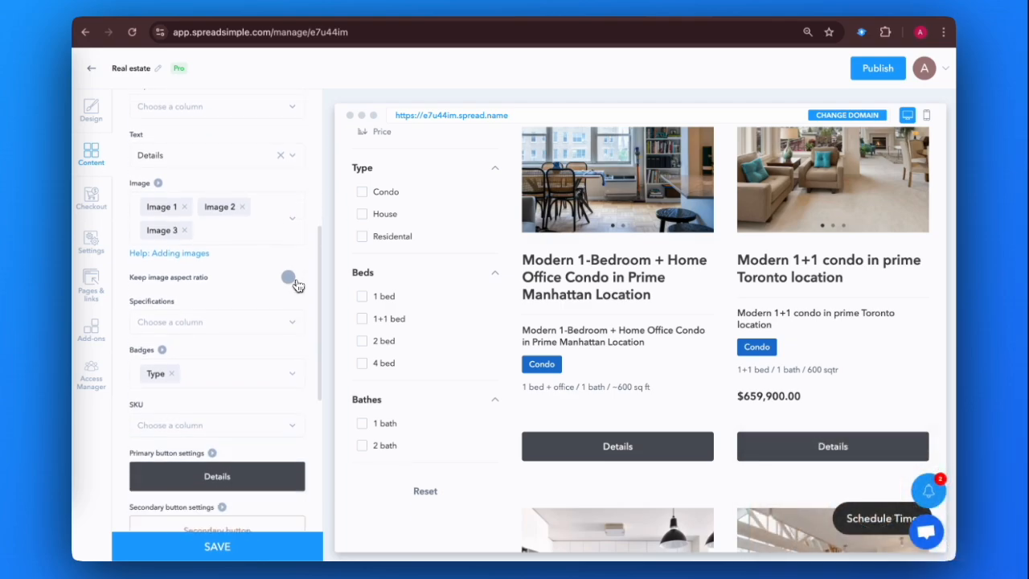
left_click(302, 357)
scroll(252, 361, "down", 5)
left_click(185, 241)
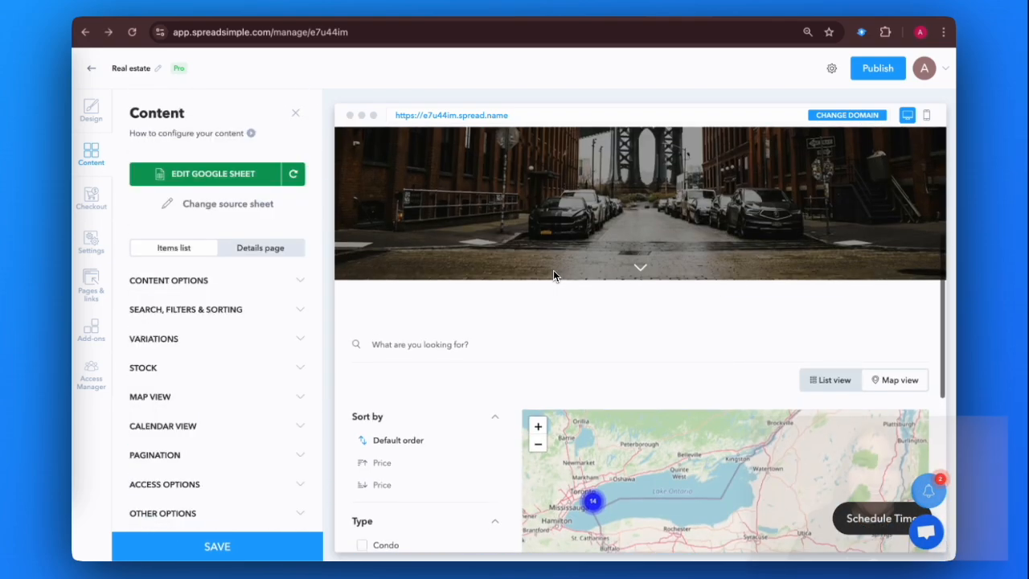
scroll(553, 273, "down", 2)
scroll(553, 276, "down", 2)
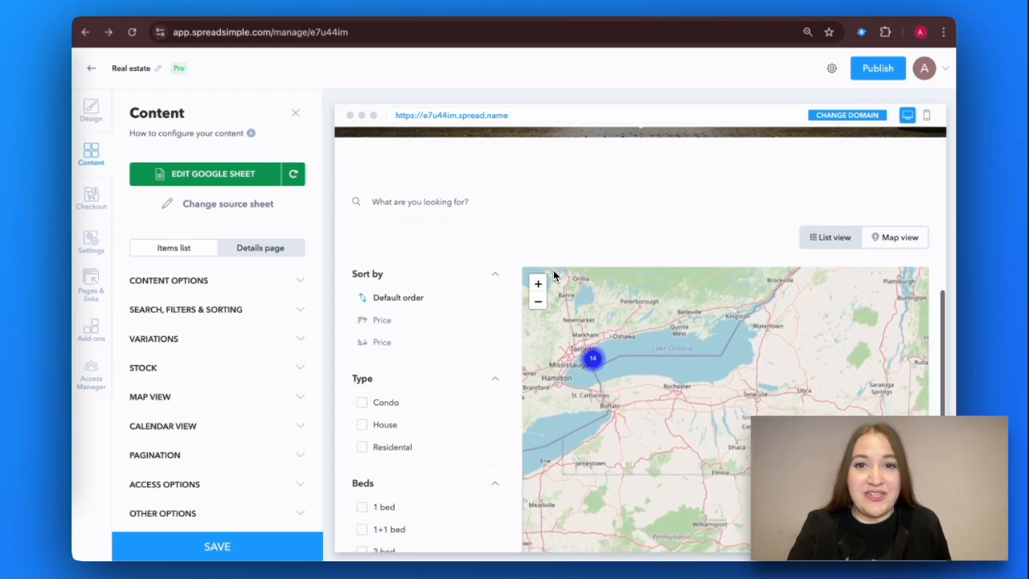
Step: Add Area to the Filter by columns list in Search, Filters & Sorting
left_click(299, 311)
scroll(225, 395, "down", 2)
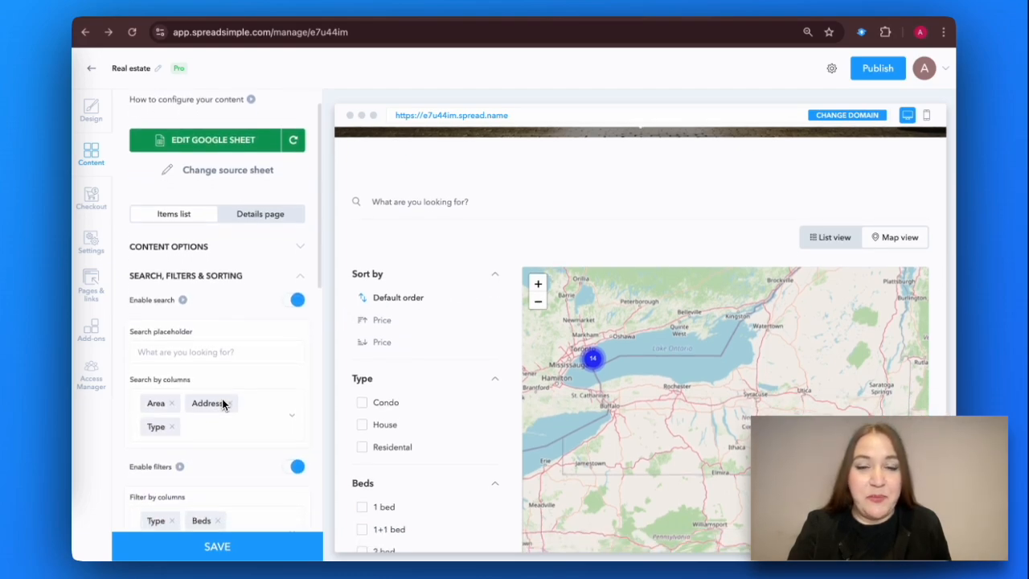
scroll(223, 404, "down", 2)
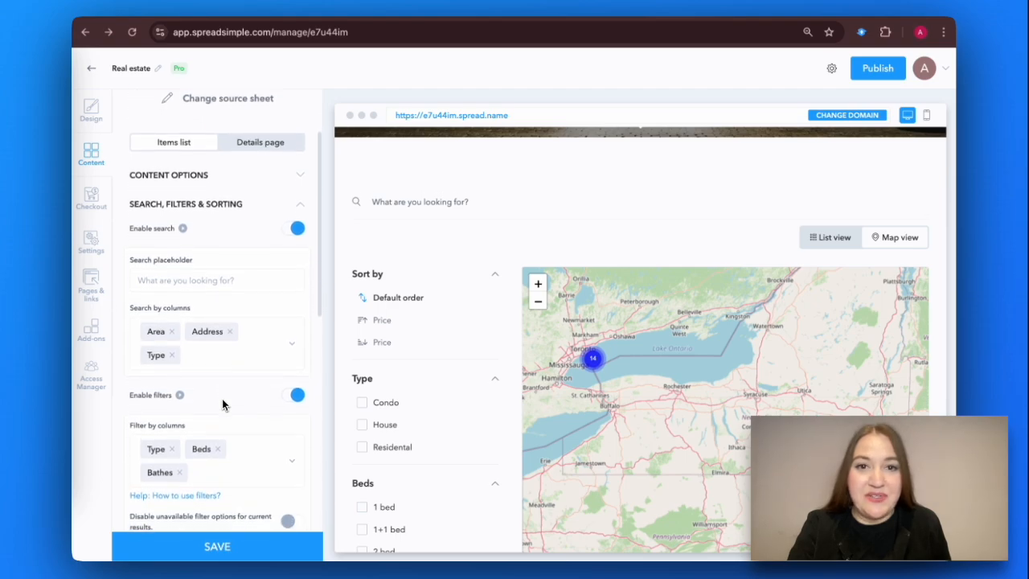
scroll(223, 404, "down", 2)
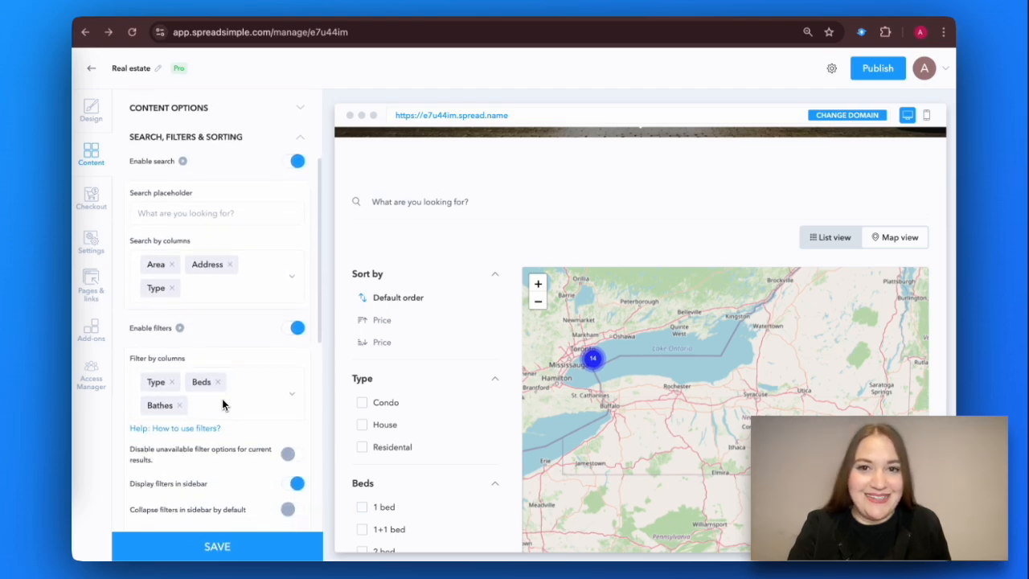
left_click(228, 381)
scroll(242, 419, "down", 2)
scroll(242, 420, "down", 3)
left_click(225, 375)
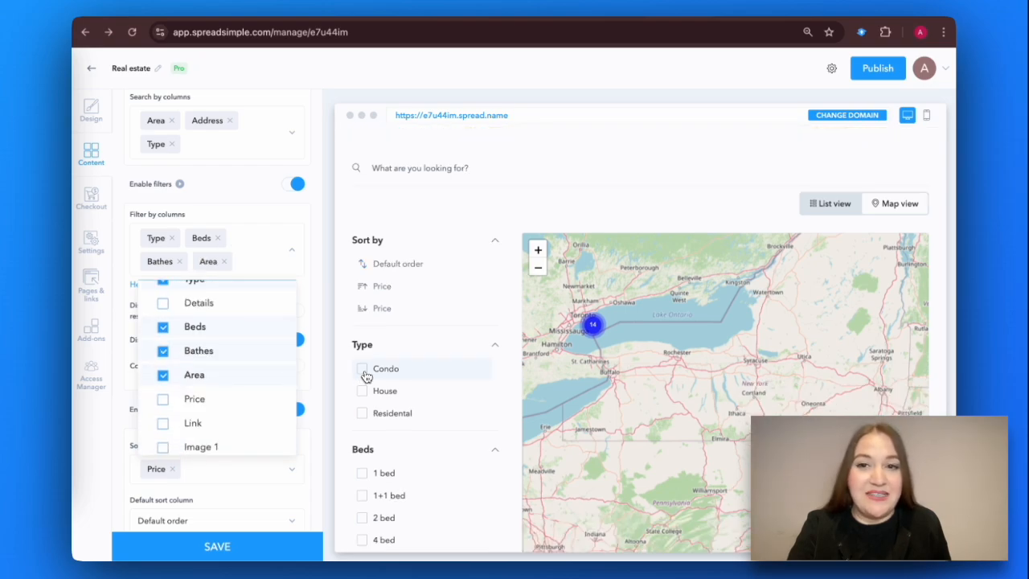
Step: Filter the preview listings to Condo, 1 bed and 1 bath
left_click(362, 369)
scroll(364, 376, "down", 2)
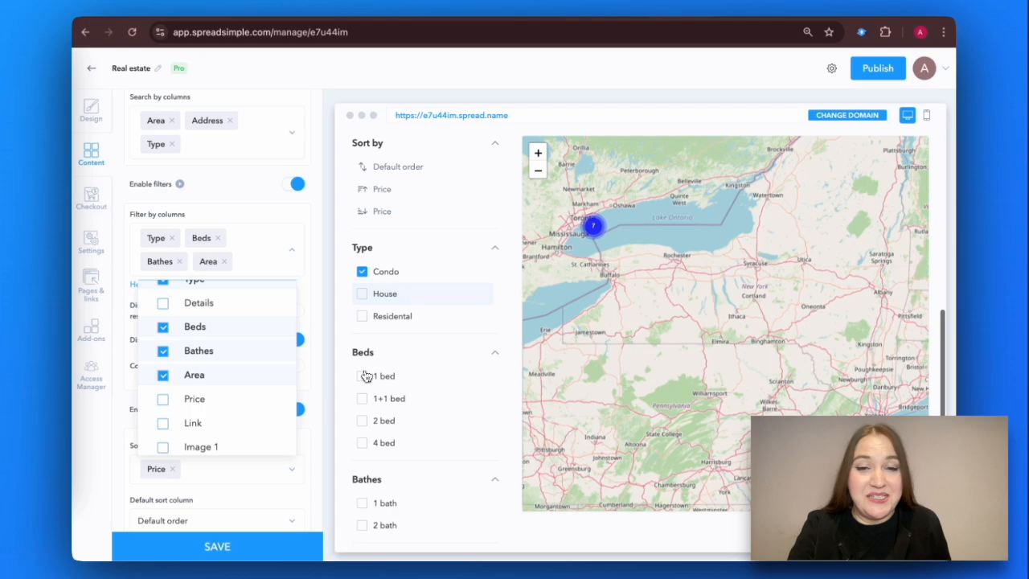
left_click(363, 379)
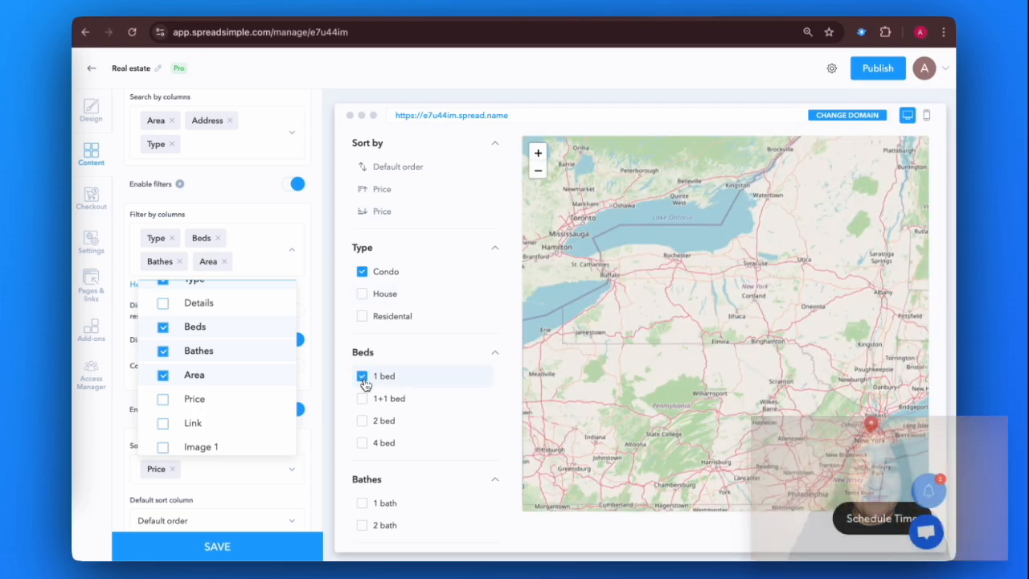
scroll(364, 381, "down", 1)
scroll(366, 385, "down", 2)
left_click(364, 391)
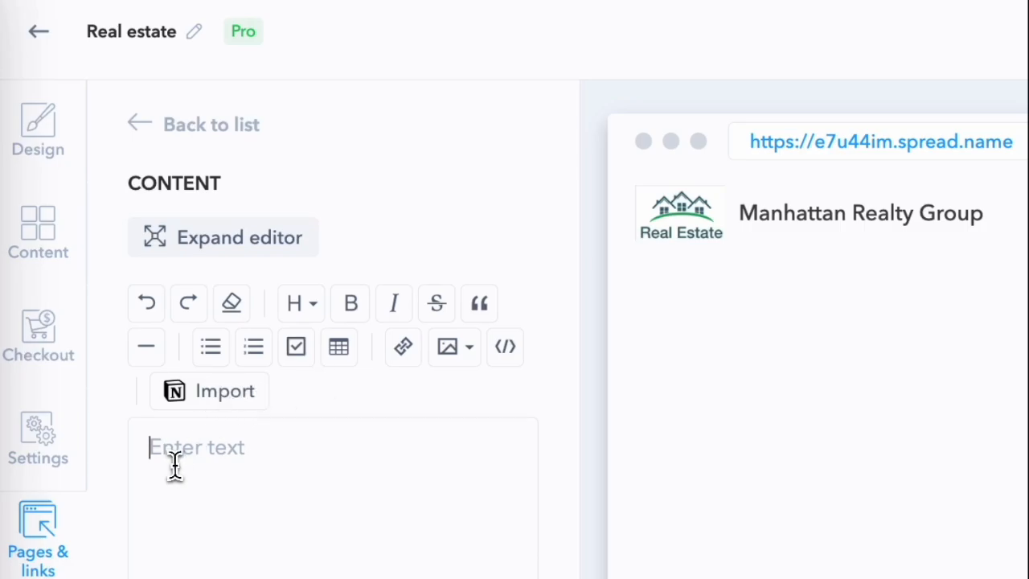
Step: Paste the prepared Manhattan Realty Group description into the About us content and preview it
left_click(173, 462)
key("ctrl+v")
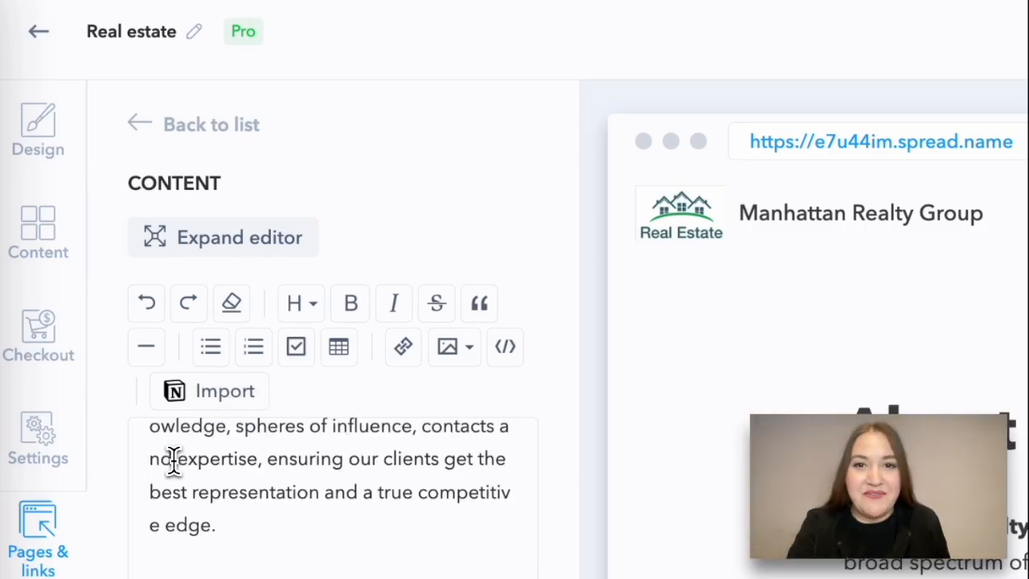
scroll(601, 531, "down", 3)
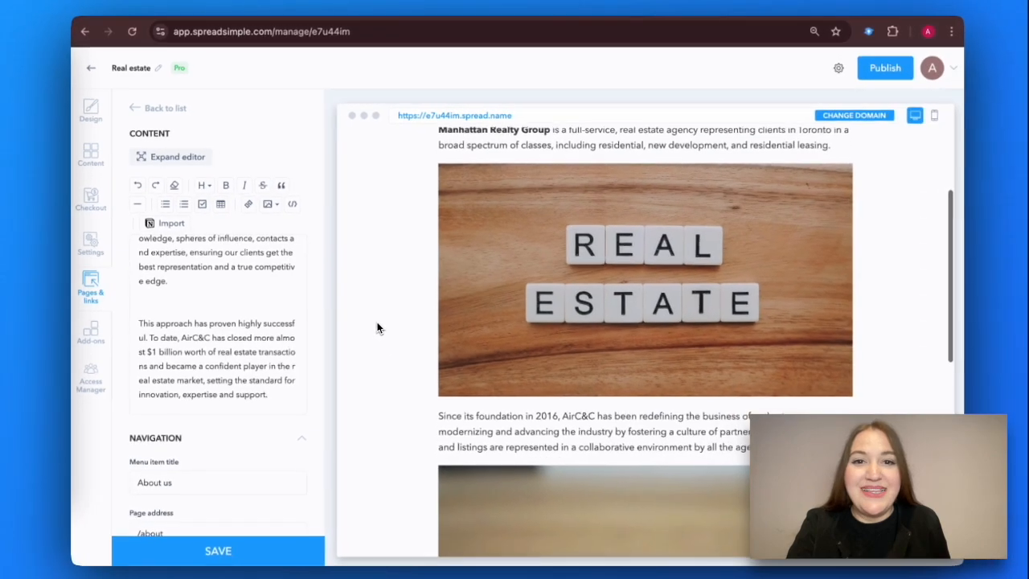
scroll(377, 328, "down", 5)
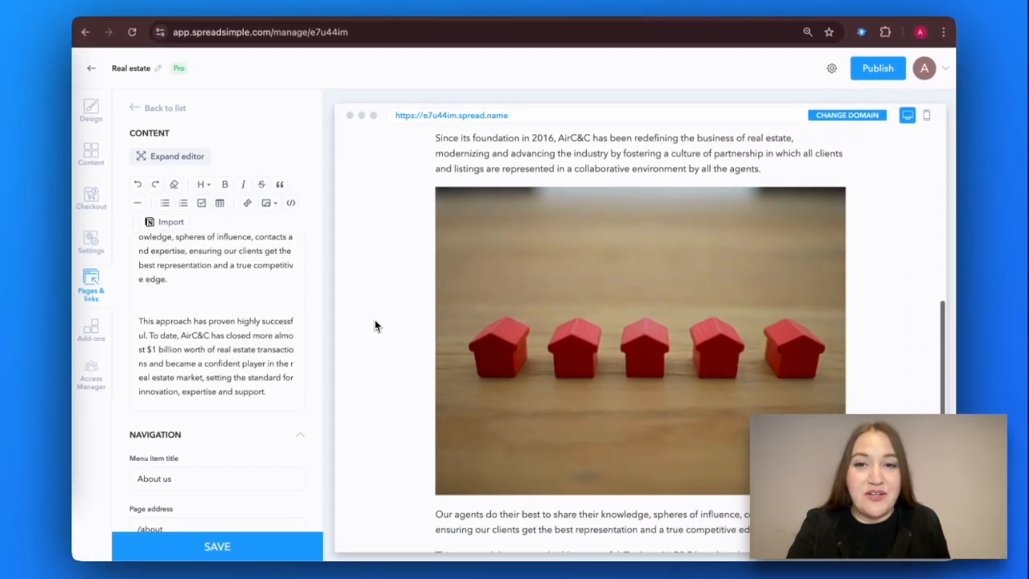
scroll(375, 321, "down", 4)
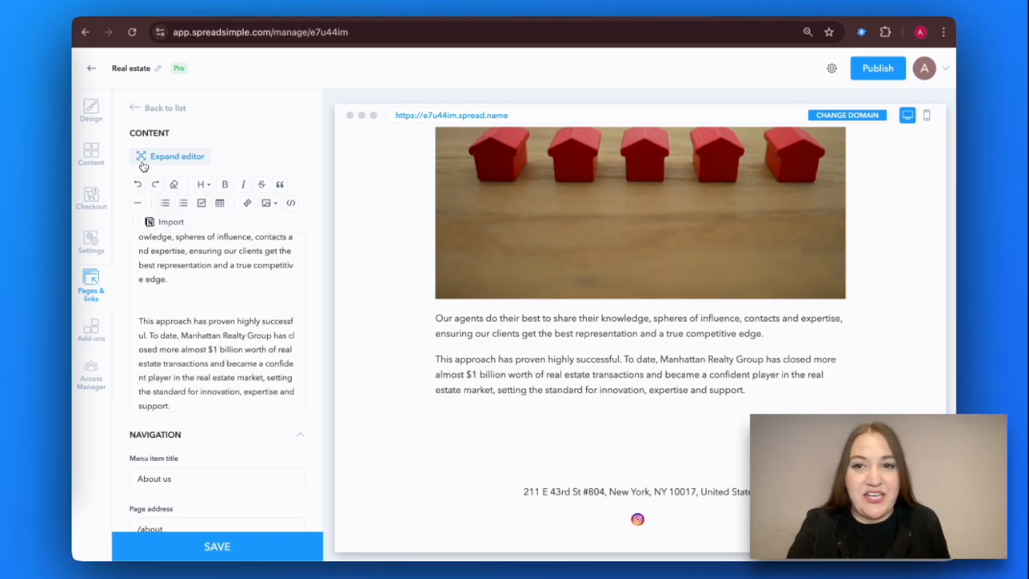
left_click(143, 163)
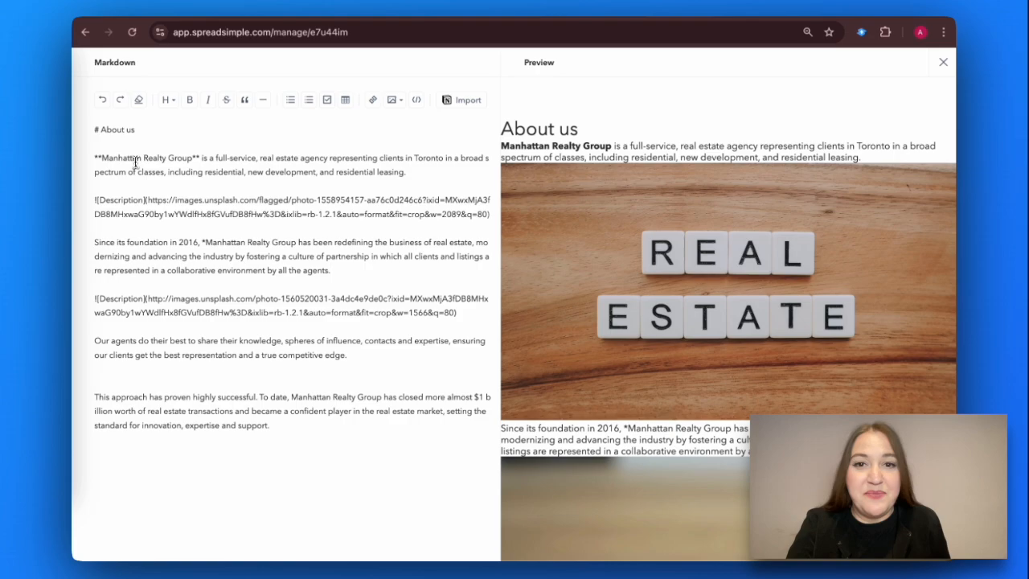
Step: Delete the stray asterisk, bold each 'Manhattan Realty Group' mention, and save the About us page
left_click(204, 243)
key("BackSpace")
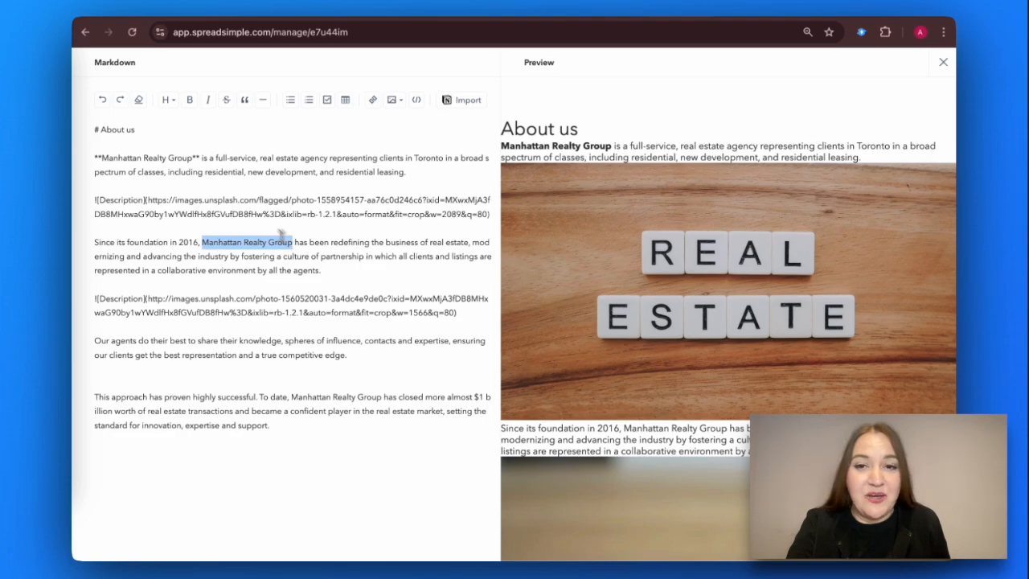
left_click(189, 100)
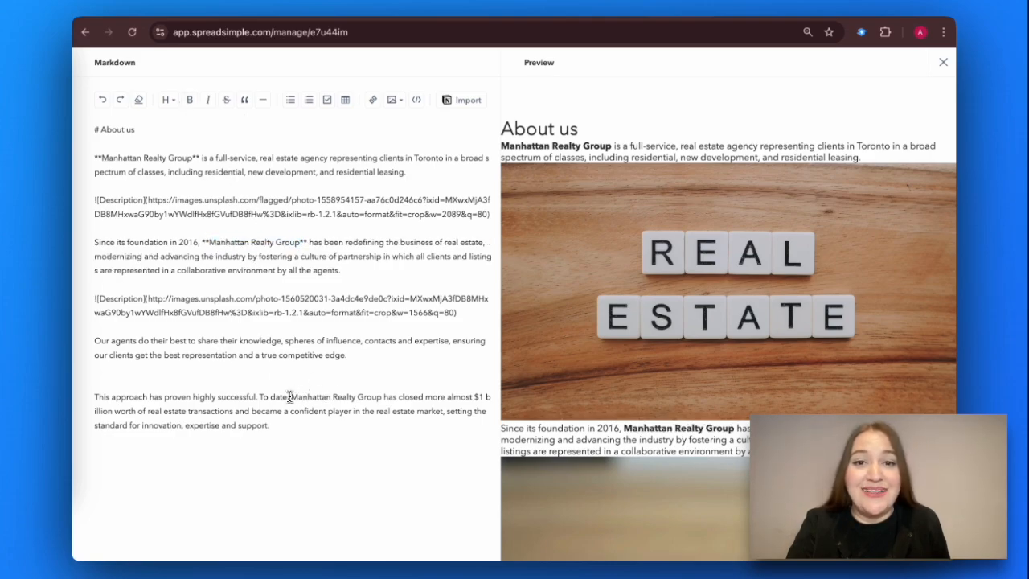
key("ctrl+b")
left_click(943, 62)
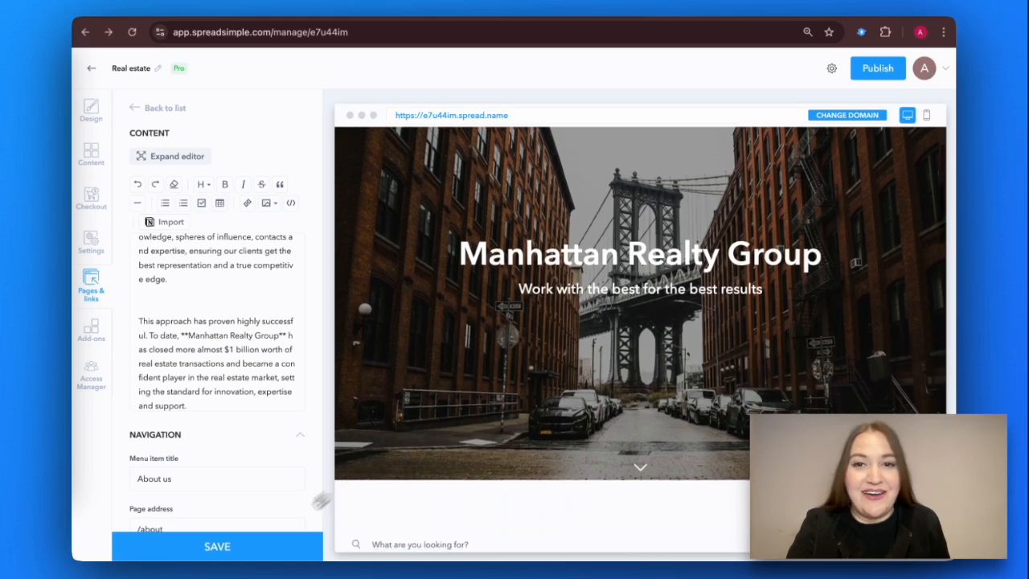
left_click(245, 554)
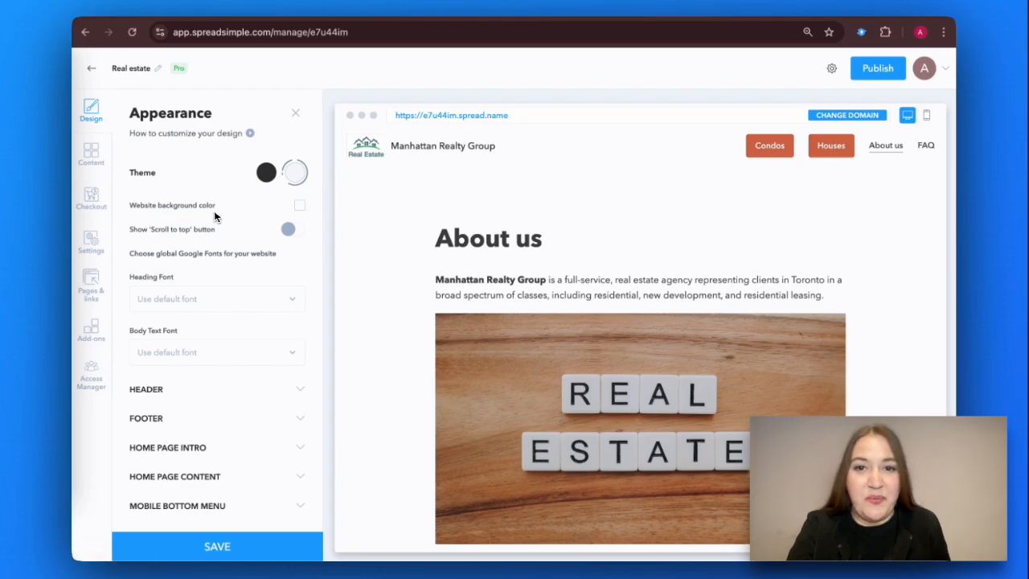
Step: Review the domain settings showing e7u44im.spread.name and open the live site
left_click(91, 238)
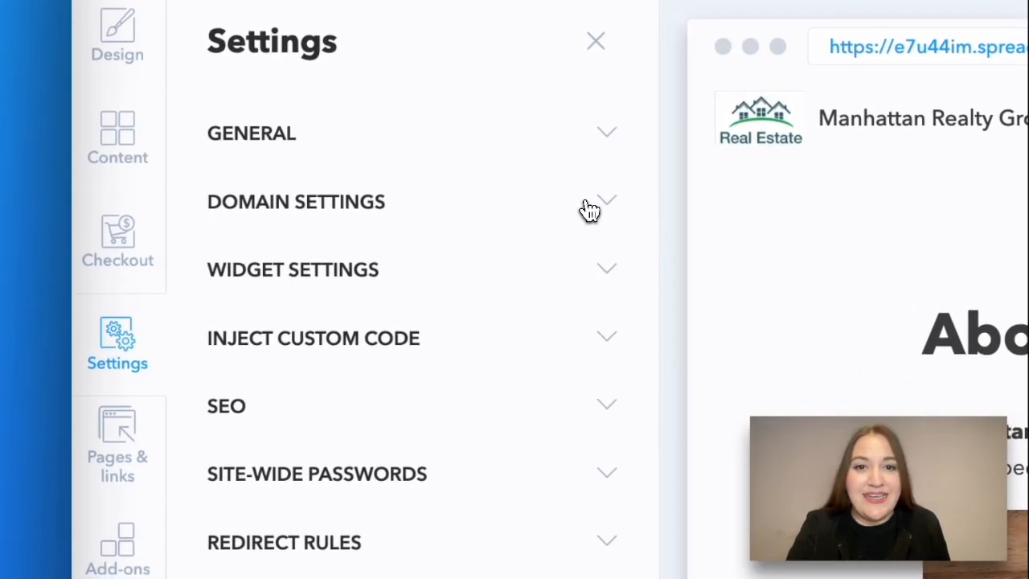
left_click(590, 211)
scroll(446, 426, "down", 1)
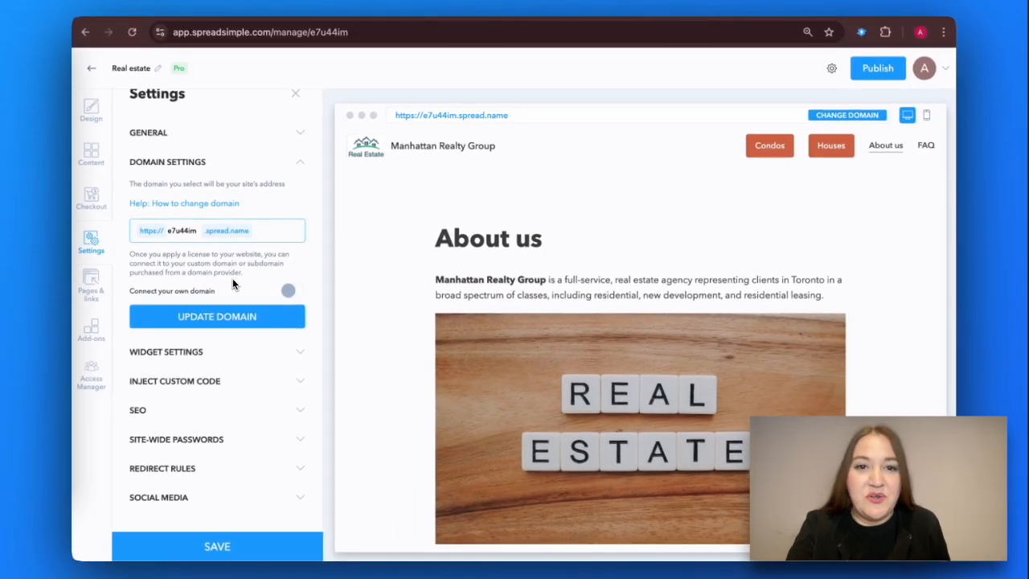
left_click(409, 118)
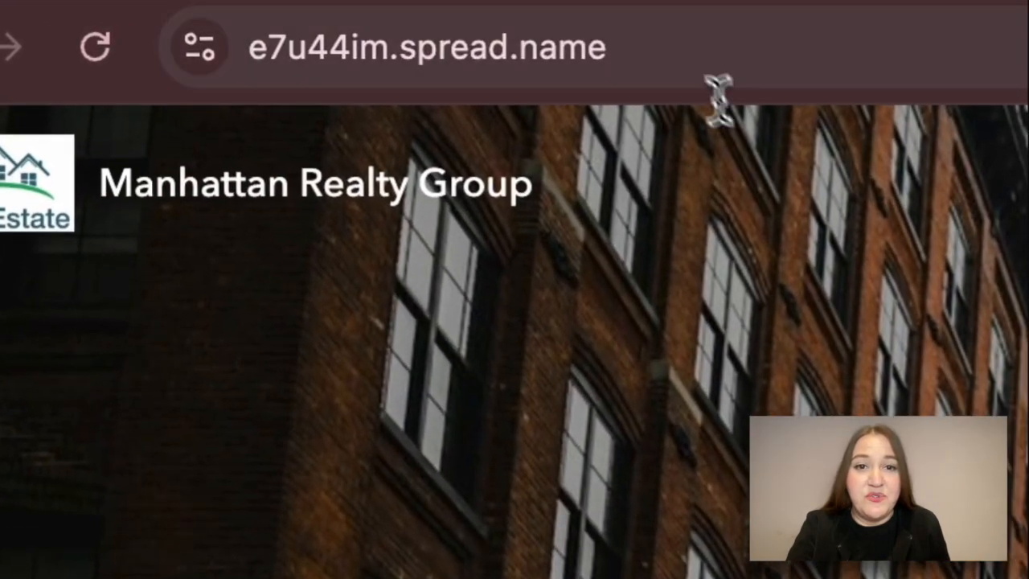
Step: Select the live site's e7u44im.spread.name address, then go to the Bluehost hosting page
left_click_drag(278, 32, 175, 32)
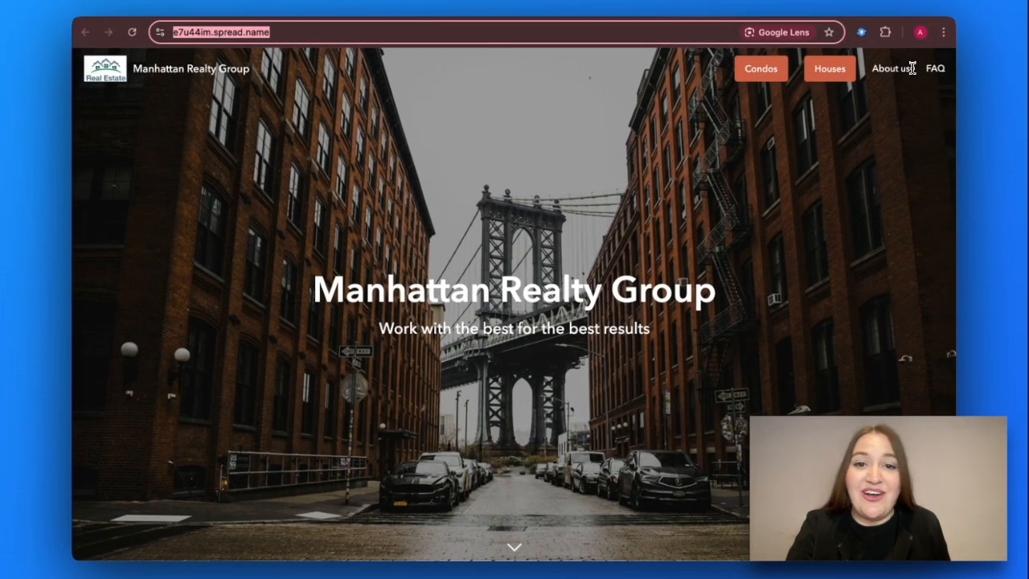
left_click(859, 13)
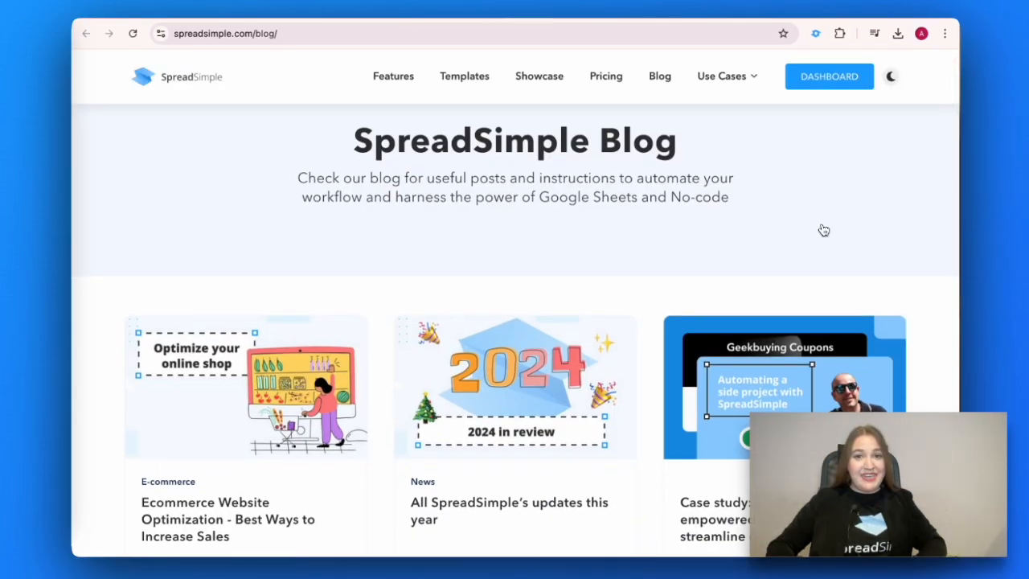
Step: Open the 'How to create a website with AI' blog post and scroll down to its embedded video
scroll(823, 231, "down", 5)
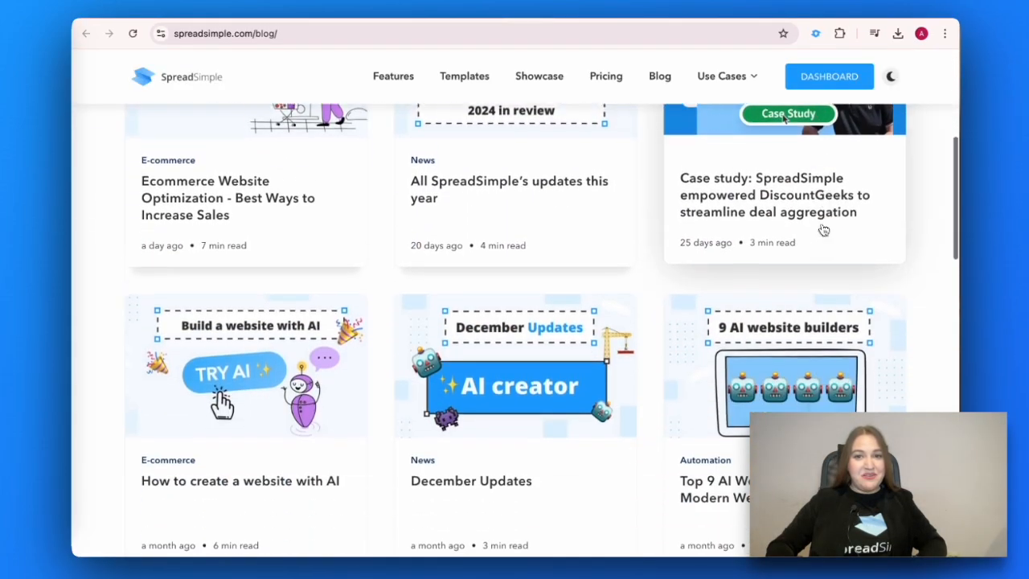
left_click(267, 300)
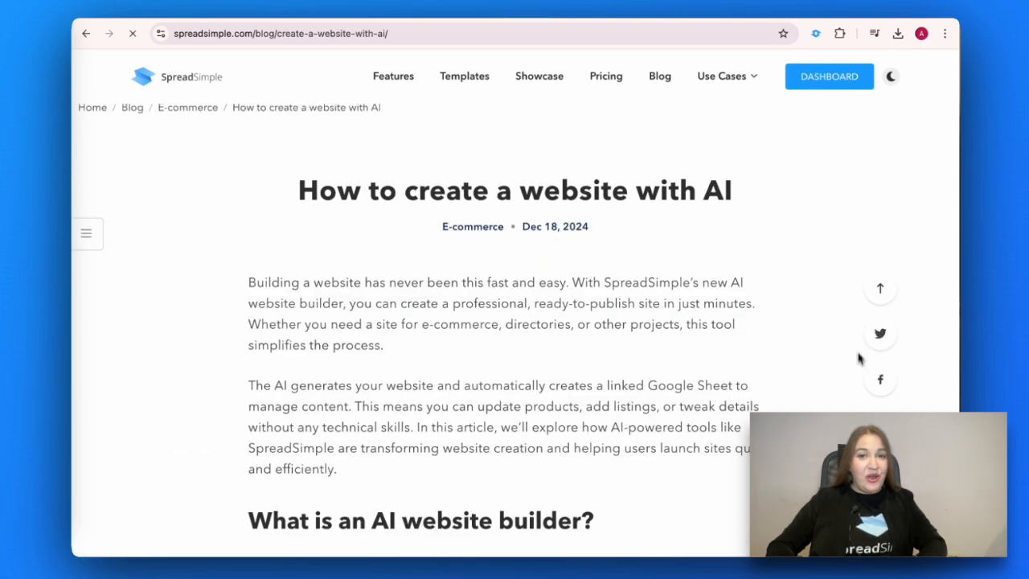
scroll(855, 399, "down", 5)
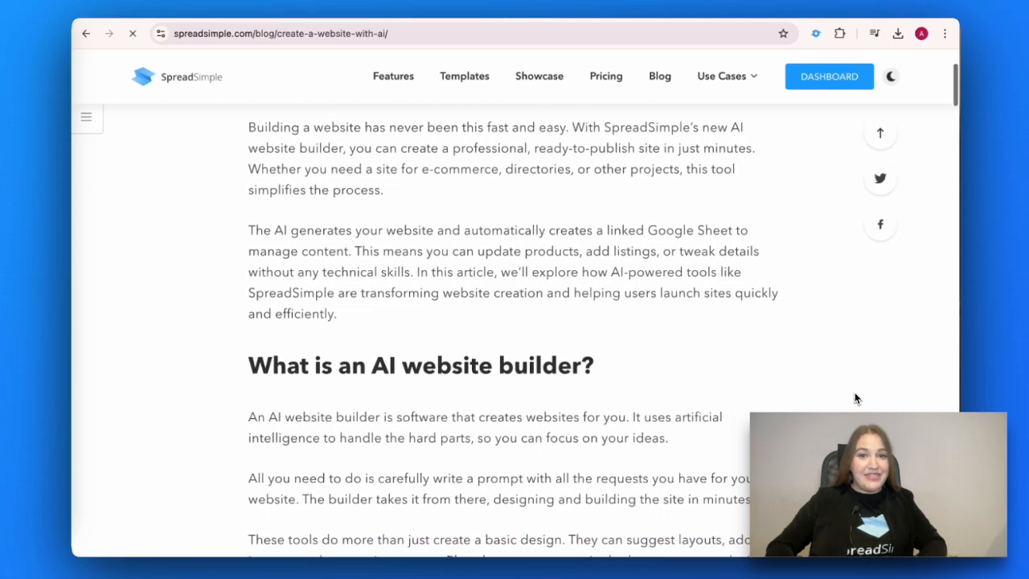
scroll(855, 400, "down", 6)
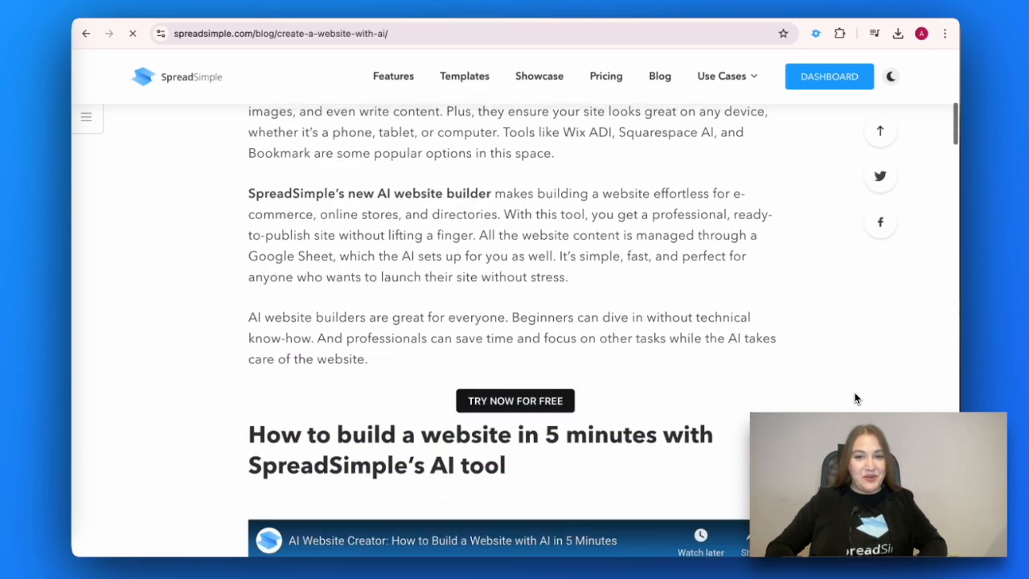
scroll(855, 400, "down", 5)
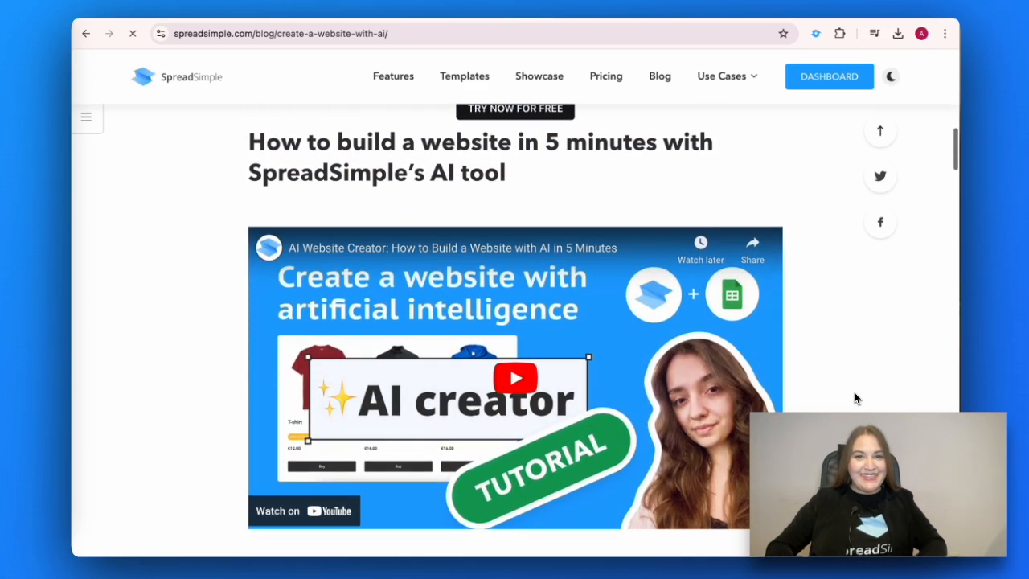
scroll(855, 398, "down", 8)
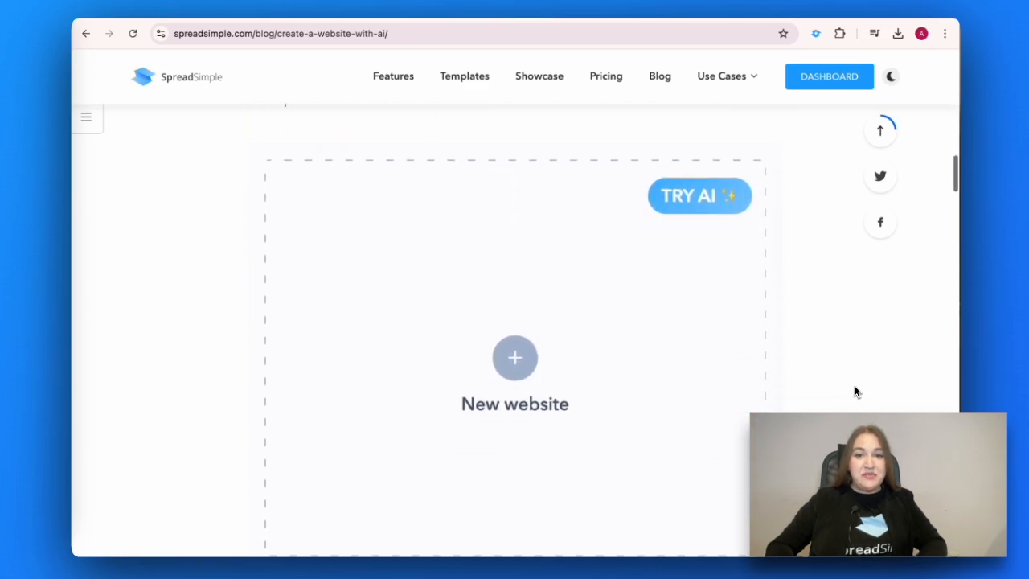
scroll(855, 392, "down", 3)
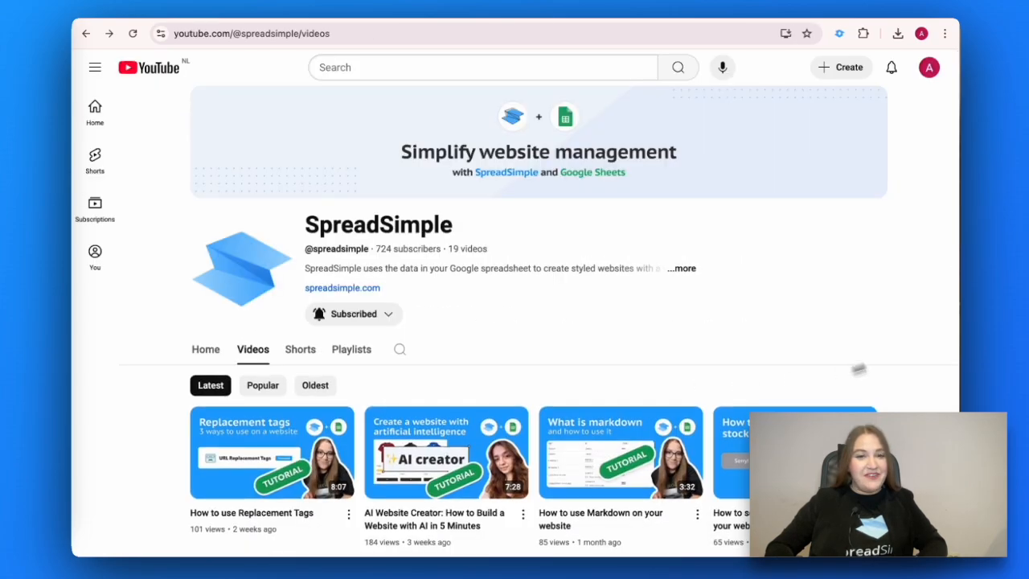
Step: Play 'AI Website Creator: How to Build a Website with AI in 5 Minutes' from the Videos tab
scroll(908, 285, "down", 3)
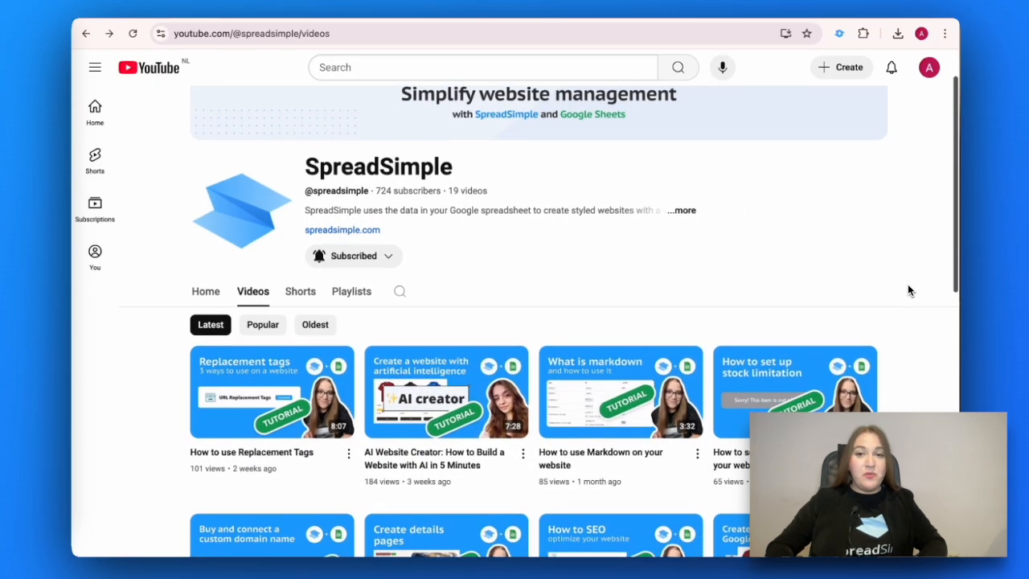
scroll(908, 286, "down", 3)
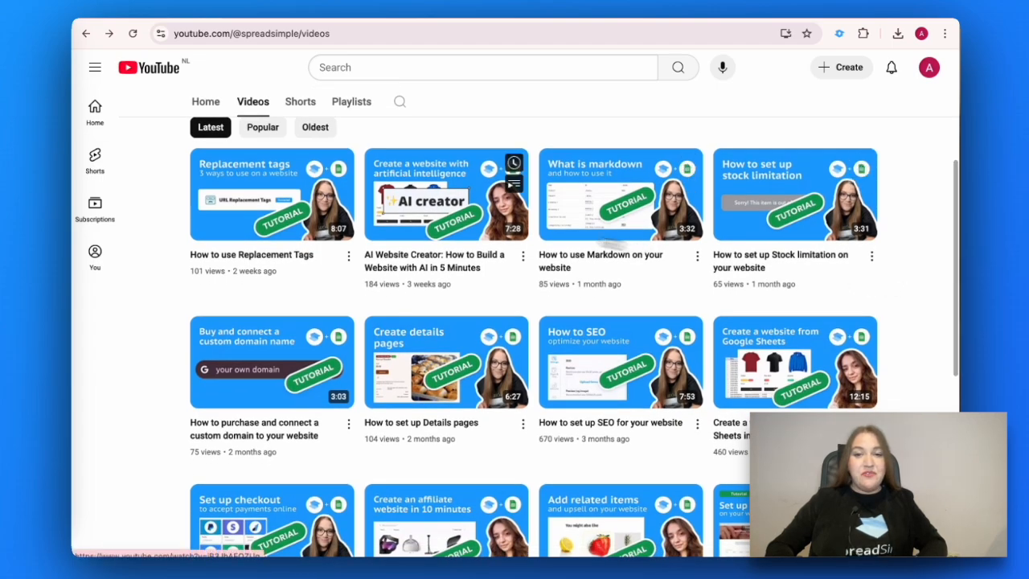
left_click(472, 216)
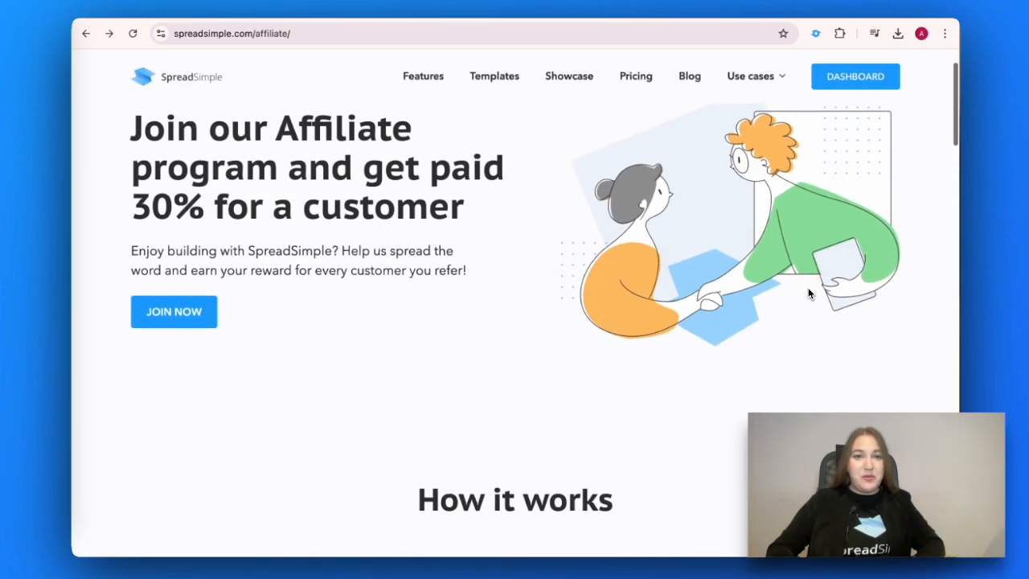
Step: Scroll past the 30% commission slider, 'What else you get', 'Why SpreadSimple' and the FAQ
scroll(807, 293, "down", 5)
scroll(808, 292, "down", 3)
scroll(809, 293, "down", 2)
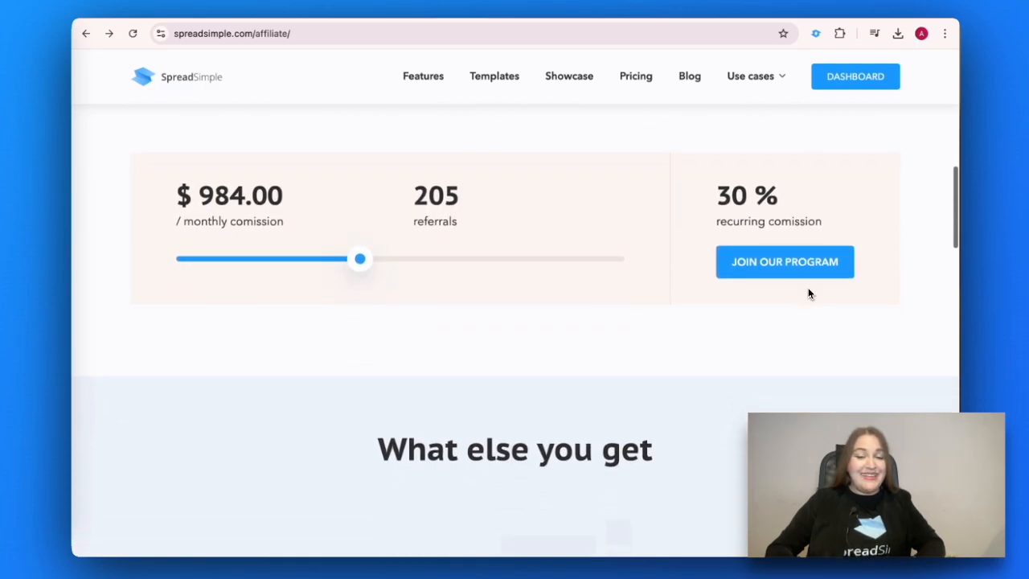
scroll(809, 293, "down", 3)
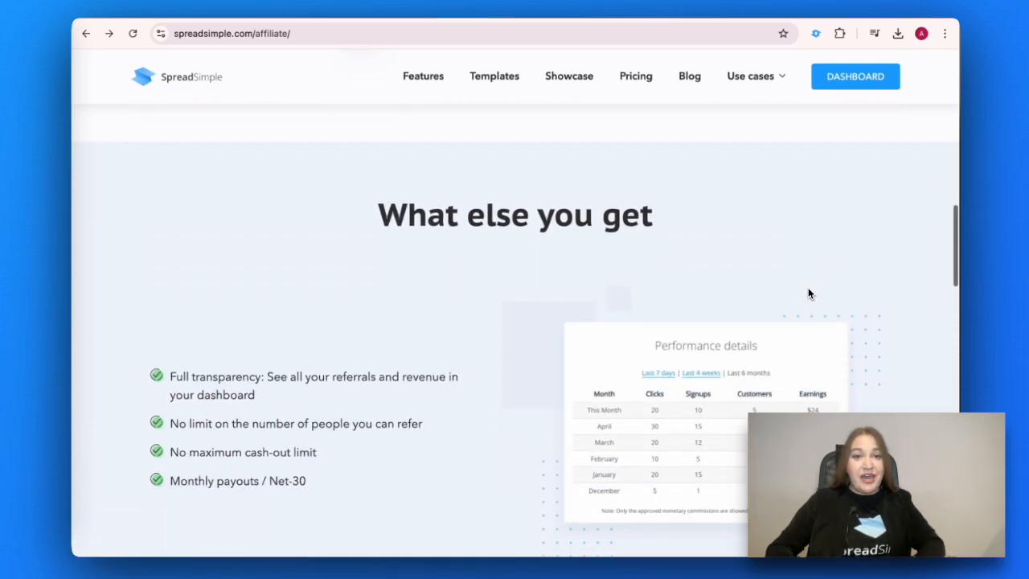
scroll(808, 293, "down", 4)
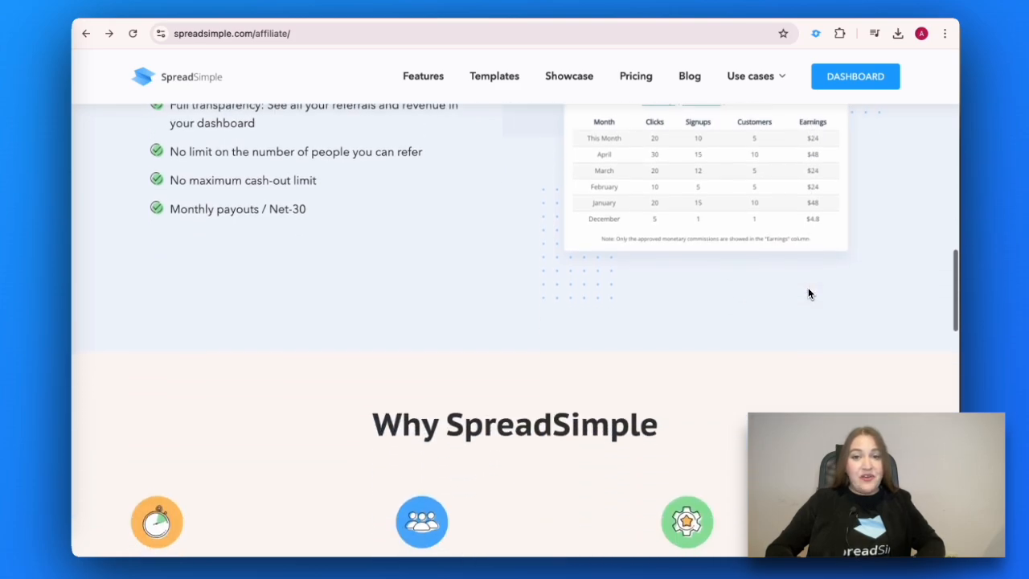
scroll(808, 294, "down", 3)
scroll(808, 293, "down", 4)
scroll(808, 293, "down", 3)
scroll(808, 293, "down", 3)
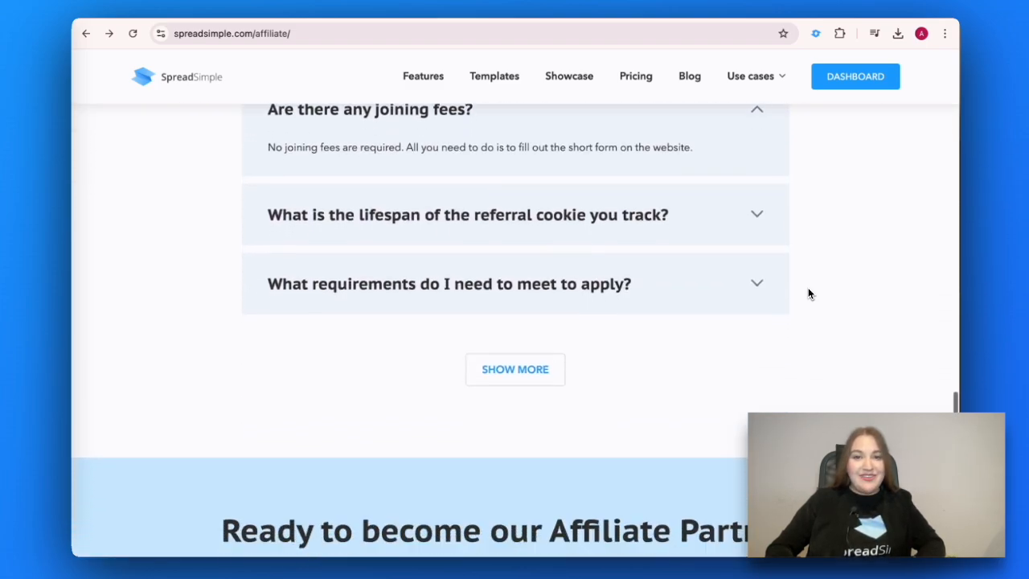
scroll(809, 294, "down", 1)
scroll(808, 292, "down", 3)
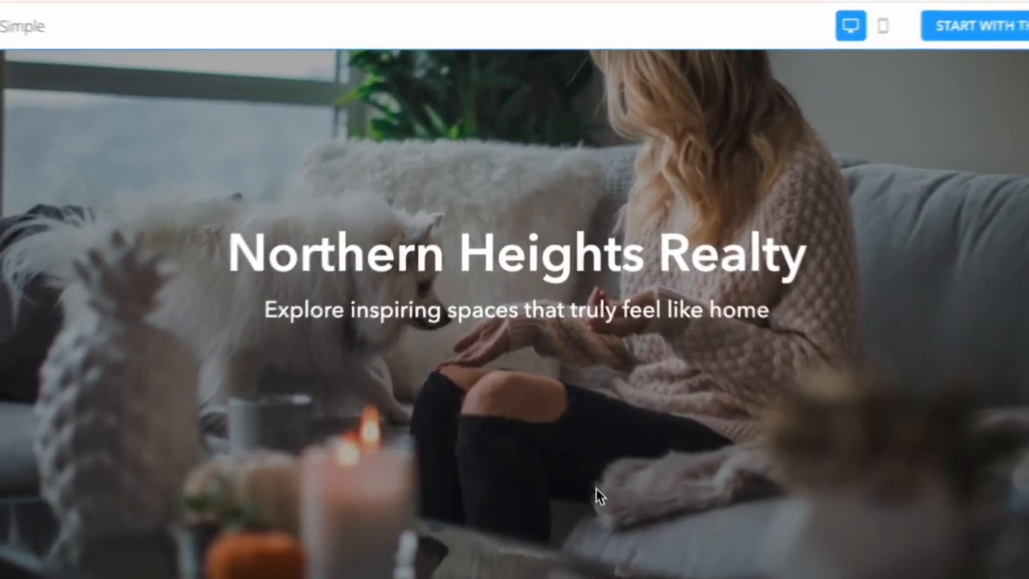
Step: Scroll through the Northern Heights Realty listings, the Real Estate v2 sheet and the Modern 1+1 condo page
scroll(607, 534, "down", 5)
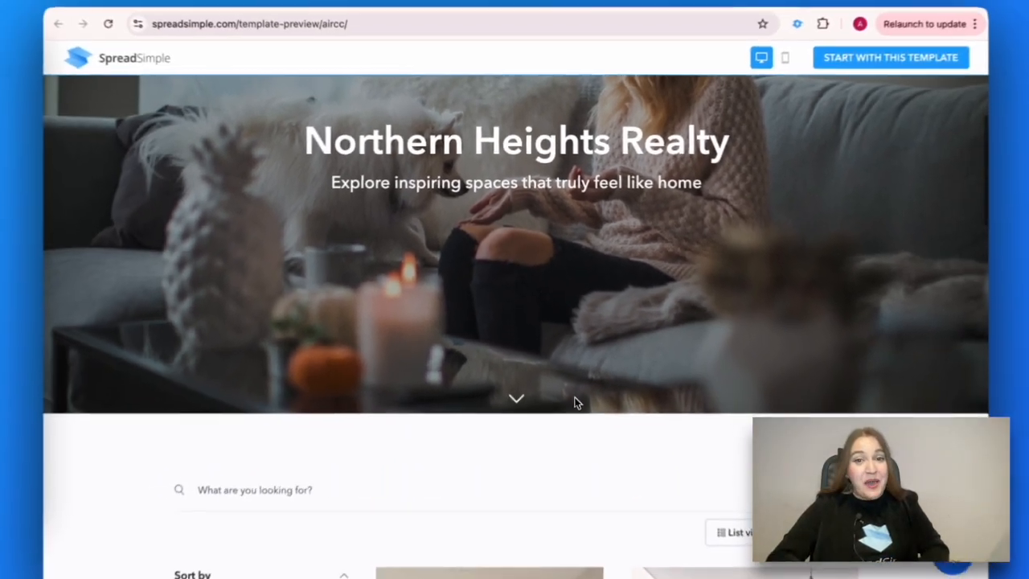
scroll(570, 387, "down", 4)
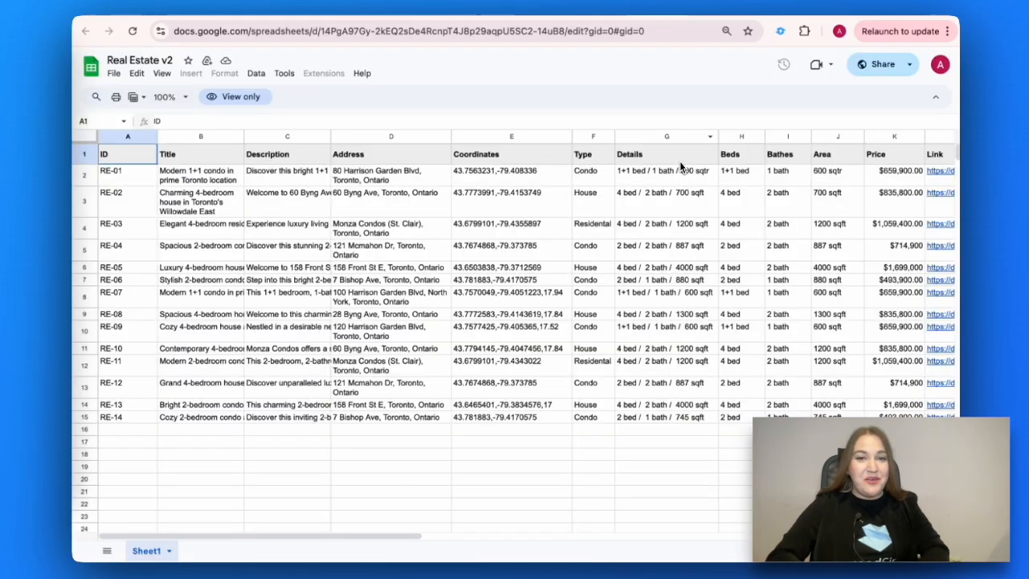
scroll(683, 165, "right", 5)
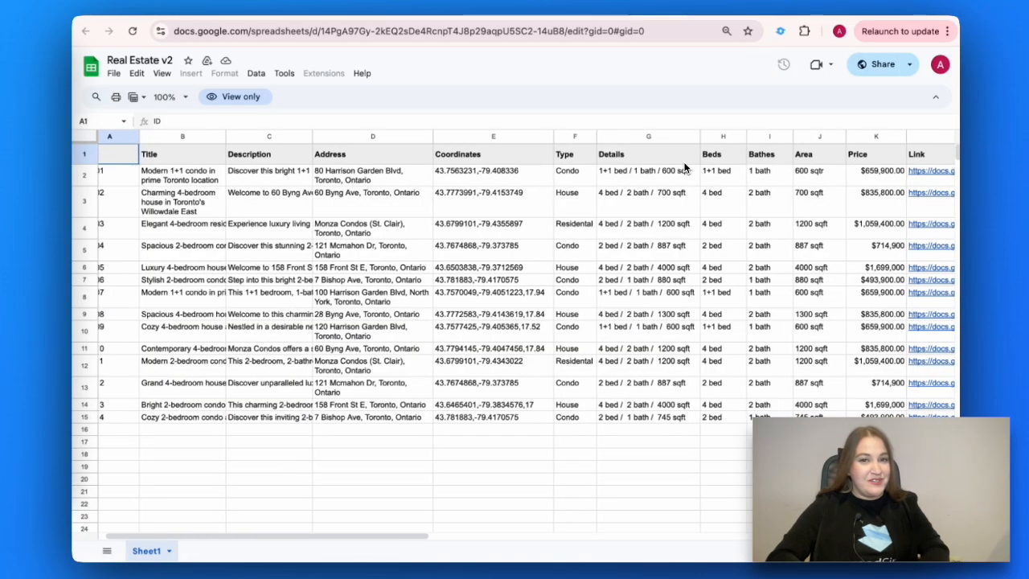
scroll(683, 164, "right", 5)
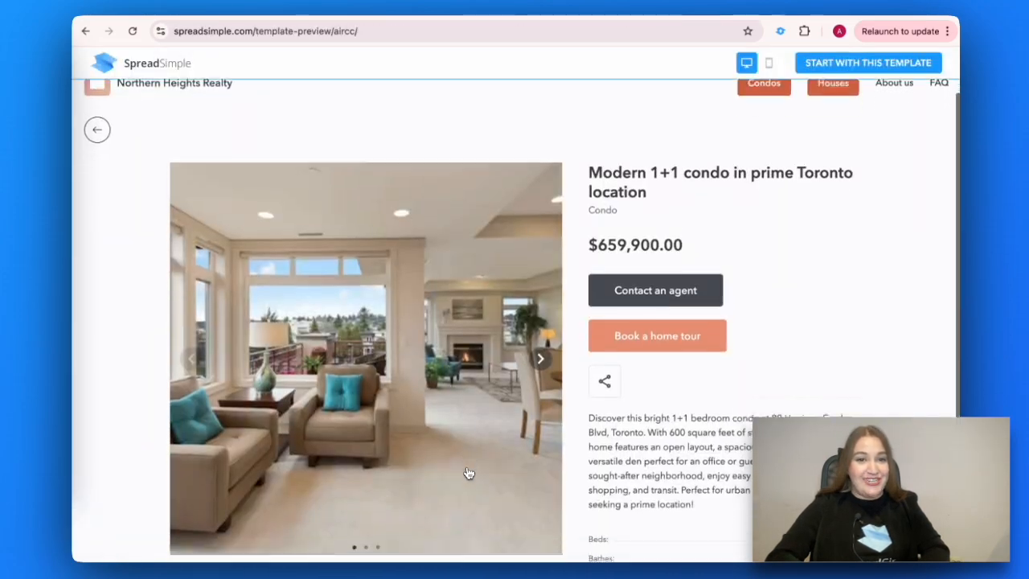
scroll(468, 473, "down", 2)
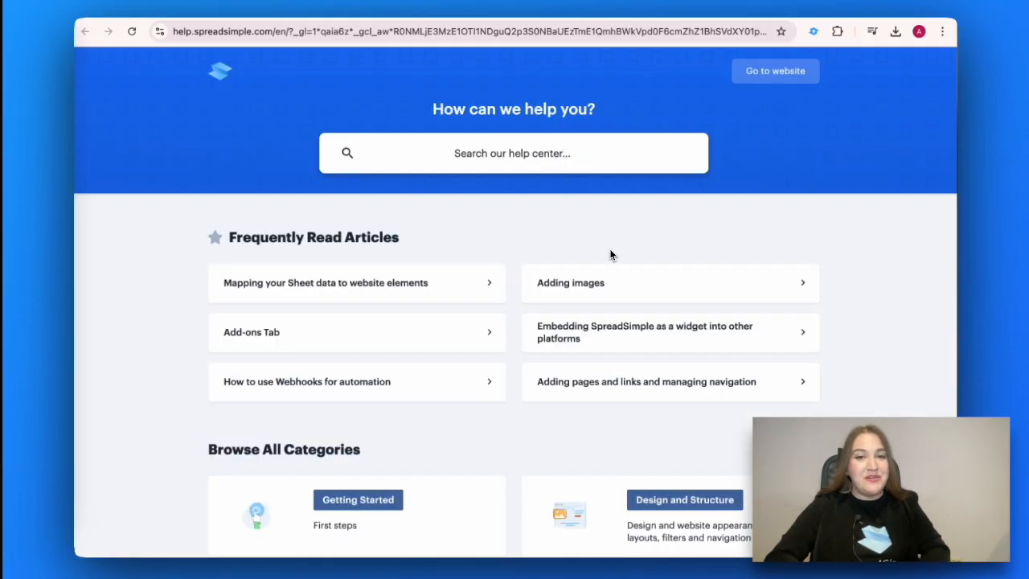
scroll(609, 255, "down", 4)
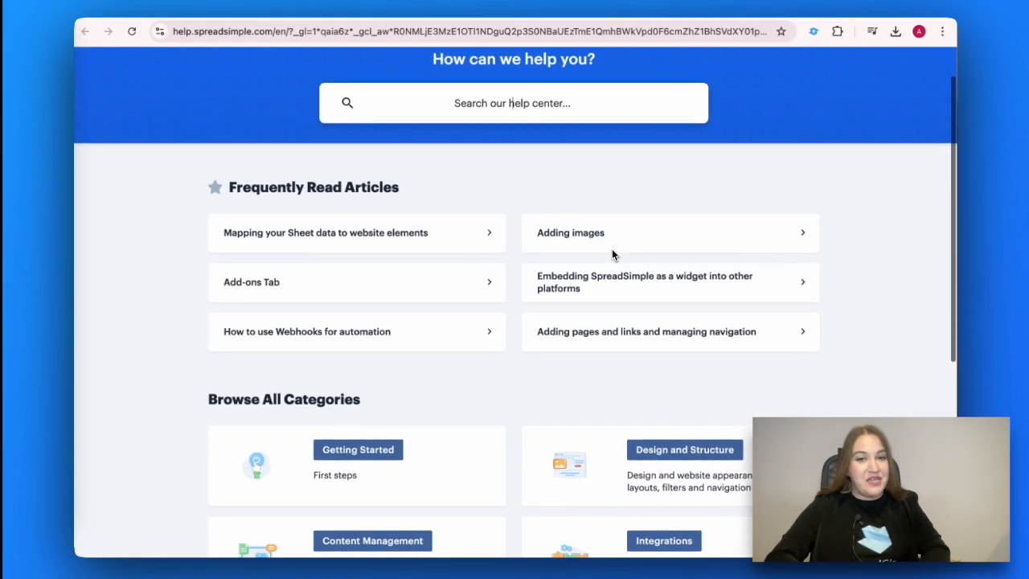
Step: Scroll the help center from Frequently Read Articles down to Browse All Categories
scroll(612, 254, "down", 1)
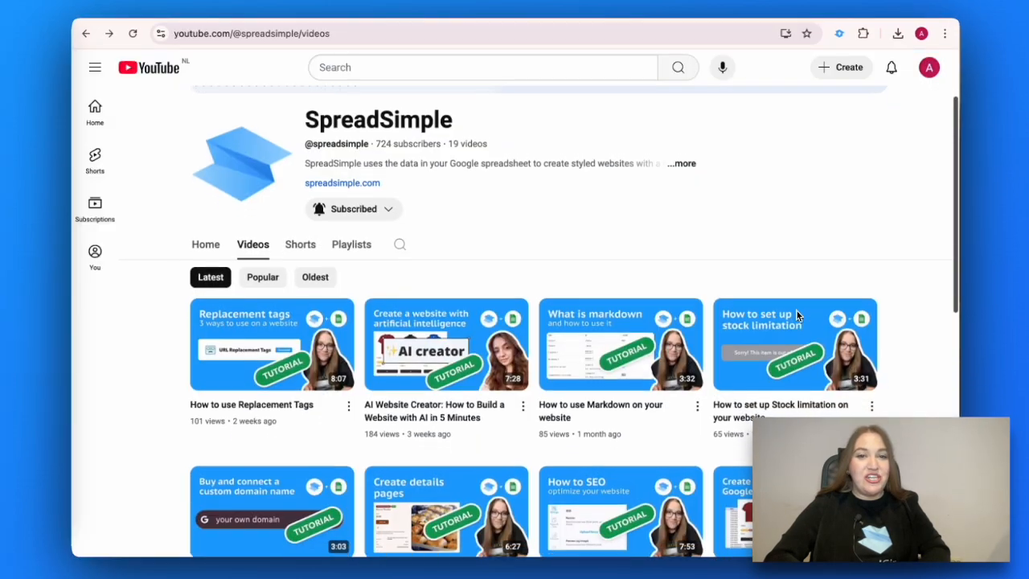
scroll(798, 316, "down", 4)
scroll(796, 315, "down", 4)
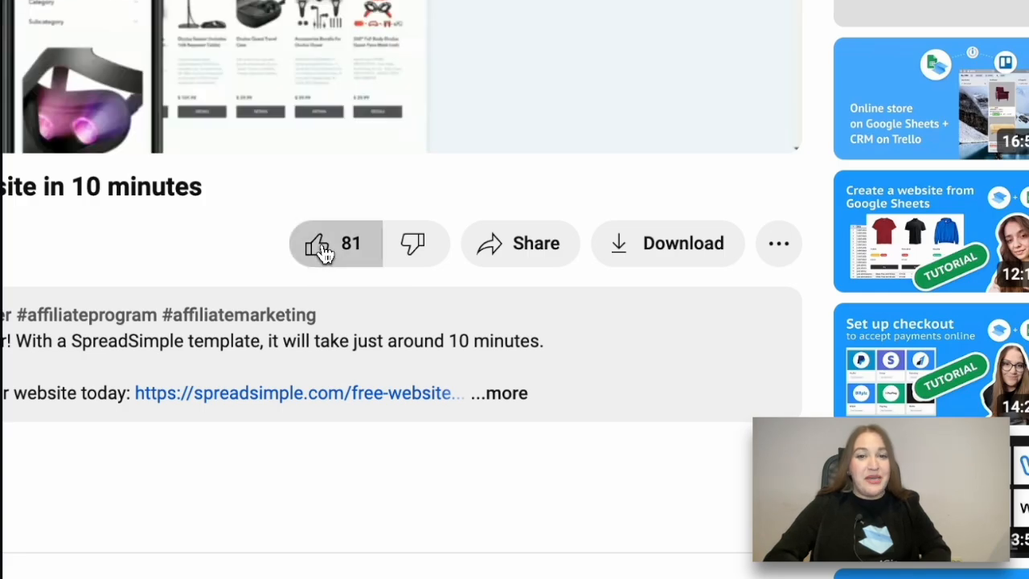
Step: Subscribe to the SpreadSimple channel with the notification bell set to All
left_click(498, 247)
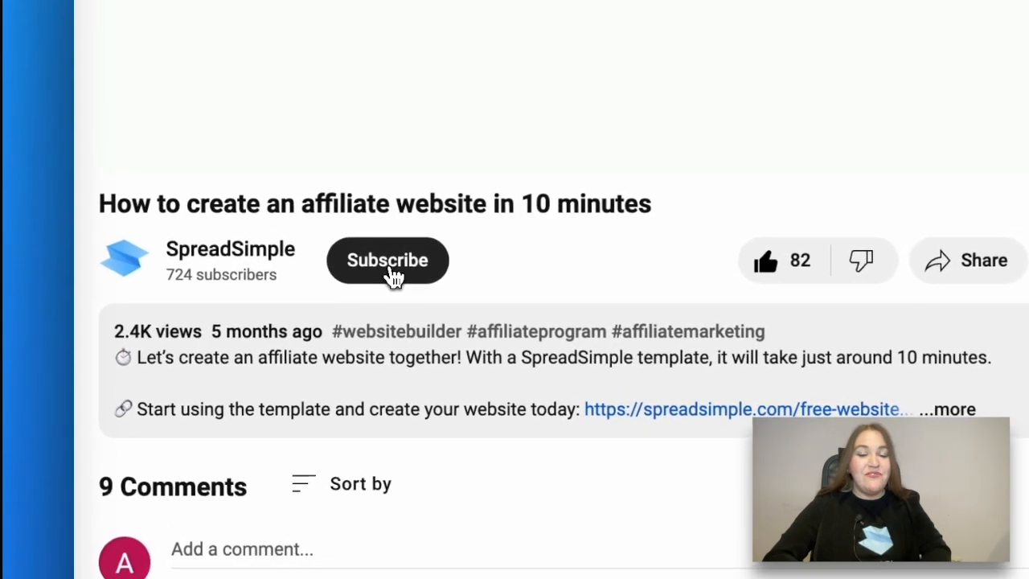
left_click(391, 273)
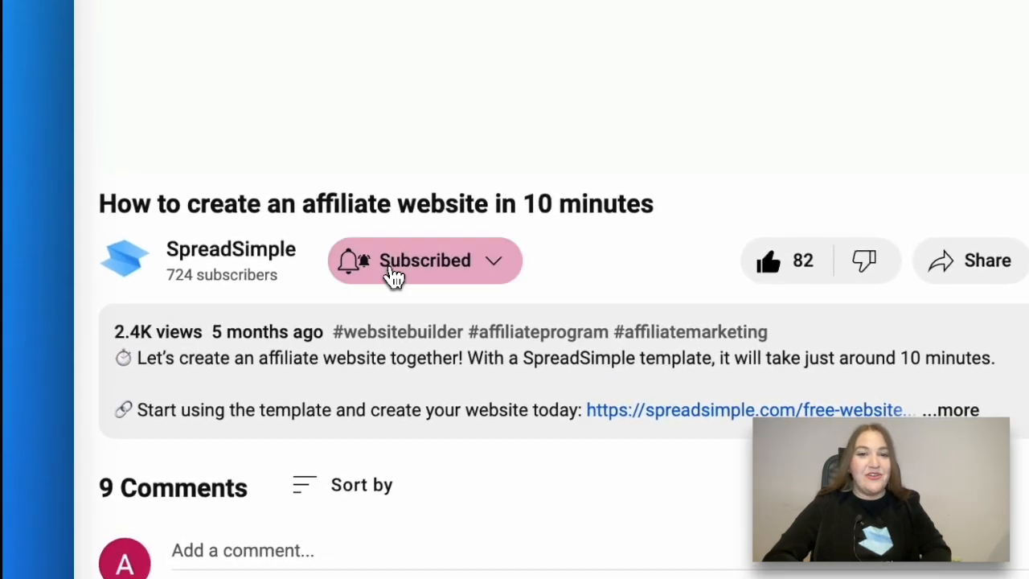
left_click(354, 269)
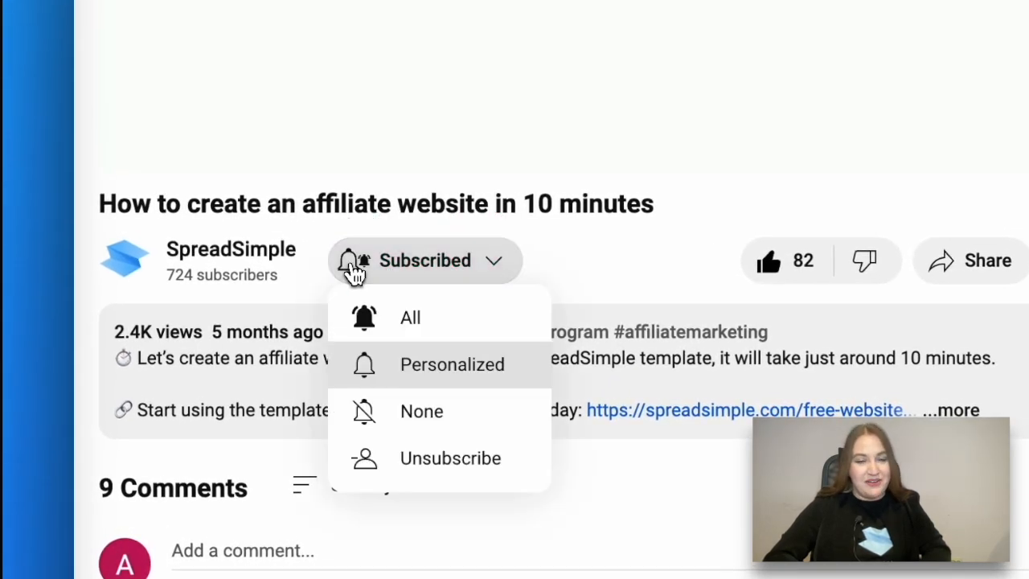
left_click(395, 322)
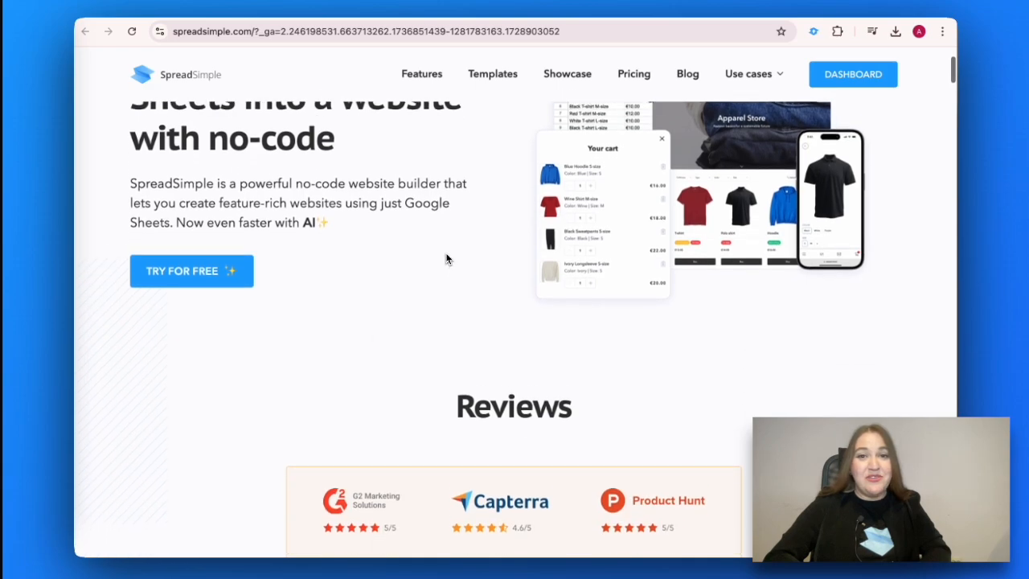
scroll(446, 257, "down", 3)
scroll(447, 256, "down", 4)
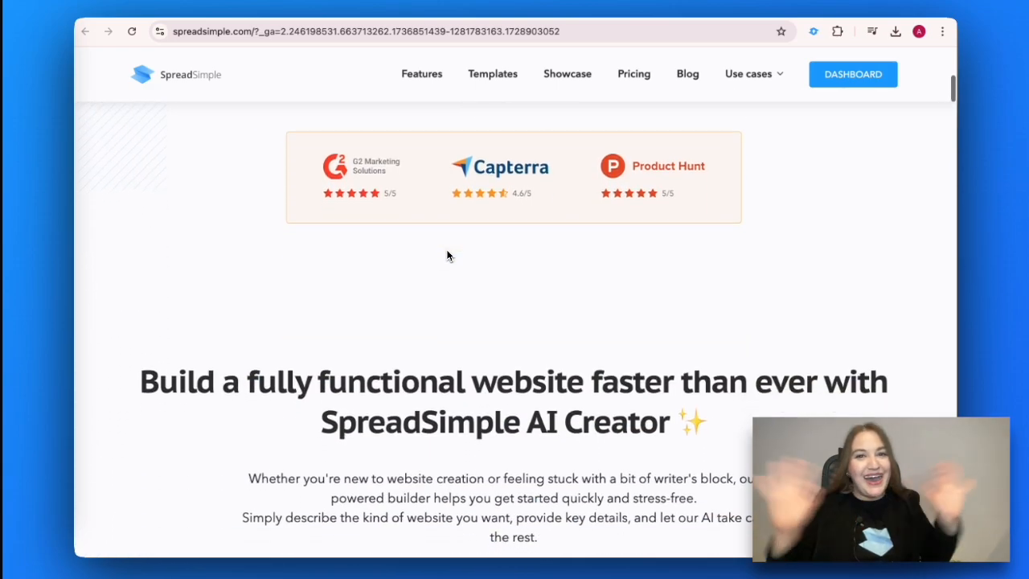
scroll(447, 256, "down", 5)
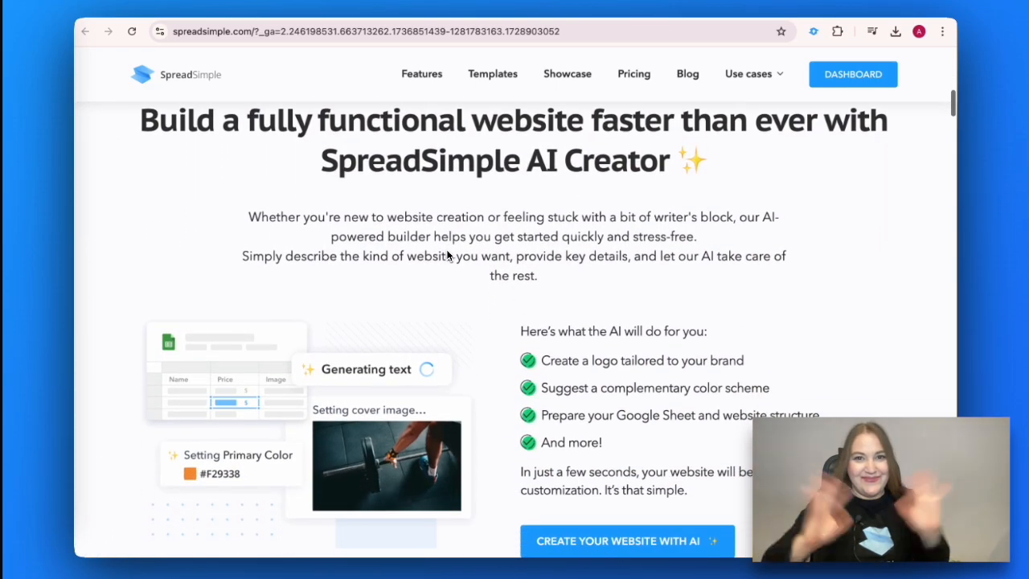